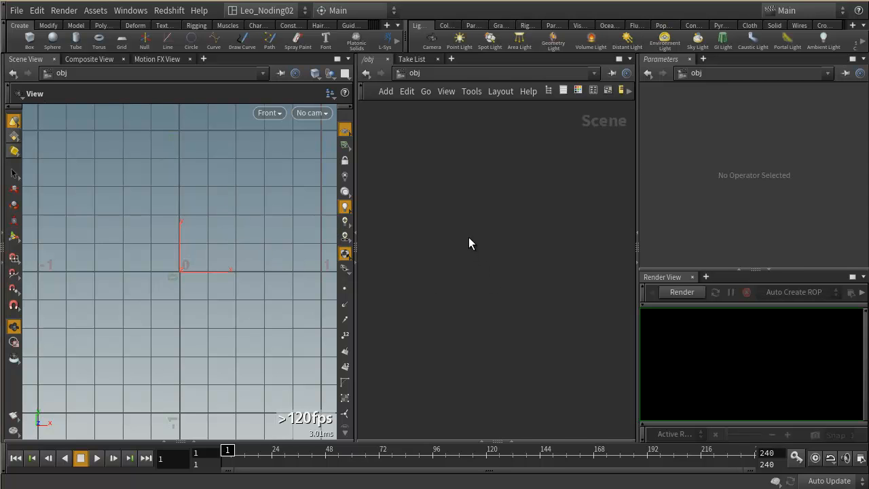
- Add a Geometry object to the scene network and position its node in the upper middle of the network
{"action": "key", "text": "Tab"}
{"action": "type", "text": "ge"}
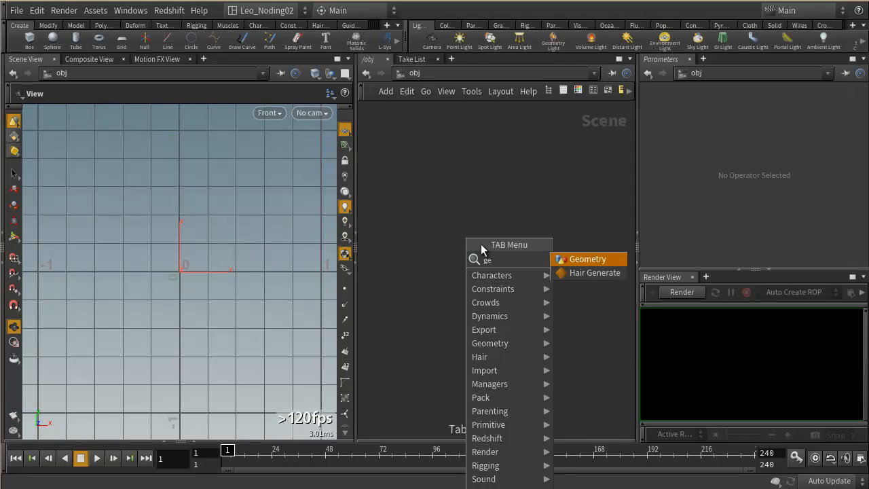
{"action": "left_click", "coordinate": [586, 258]}
{"action": "left_click", "coordinate": [507, 210]}
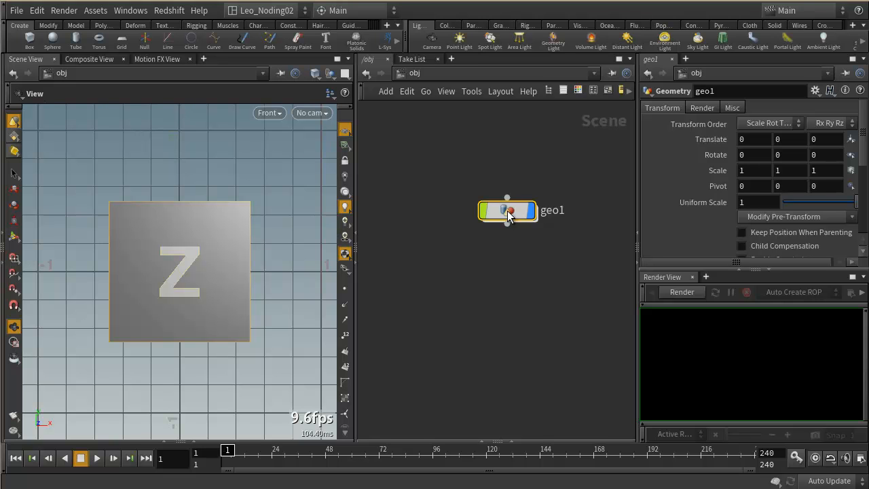
{"action": "left_click_drag", "start_coordinate": [506, 210], "coordinate": [476, 190]}
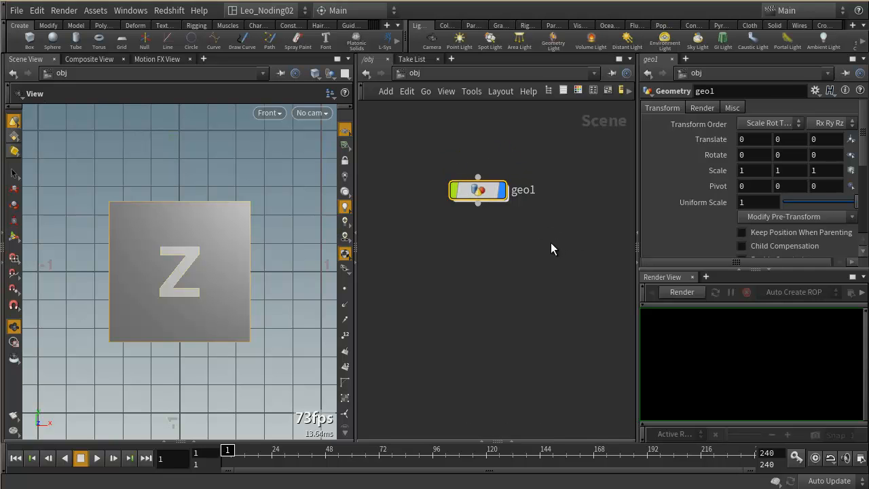
{"action": "left_click_drag", "start_coordinate": [484, 197], "coordinate": [493, 220]}
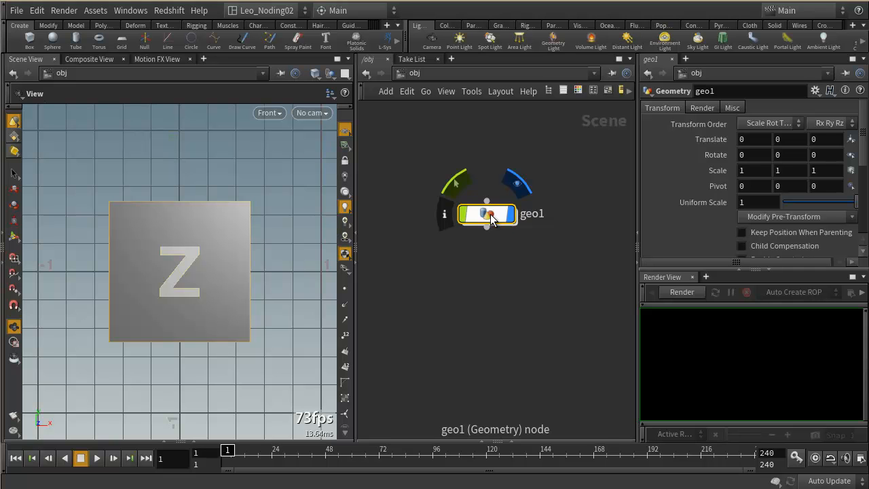
- Add a DOP Network node directly below the geometry object
{"action": "key", "text": "Tab"}
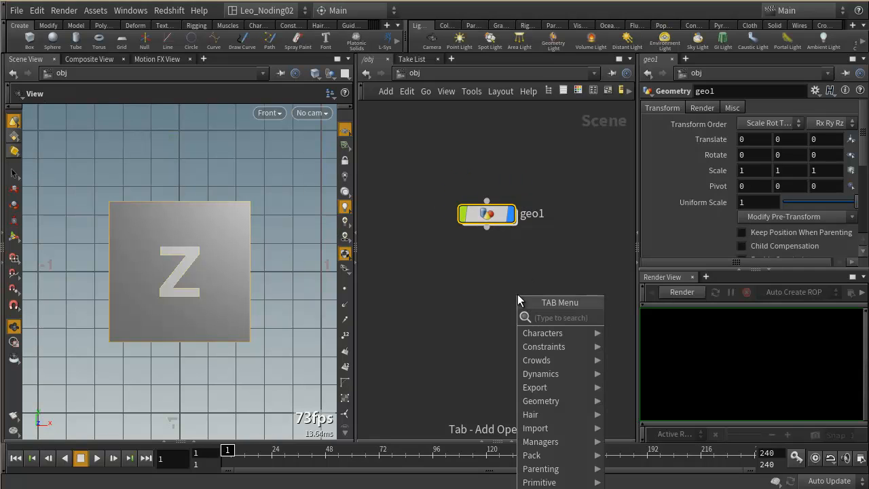
{"action": "type", "text": "do"}
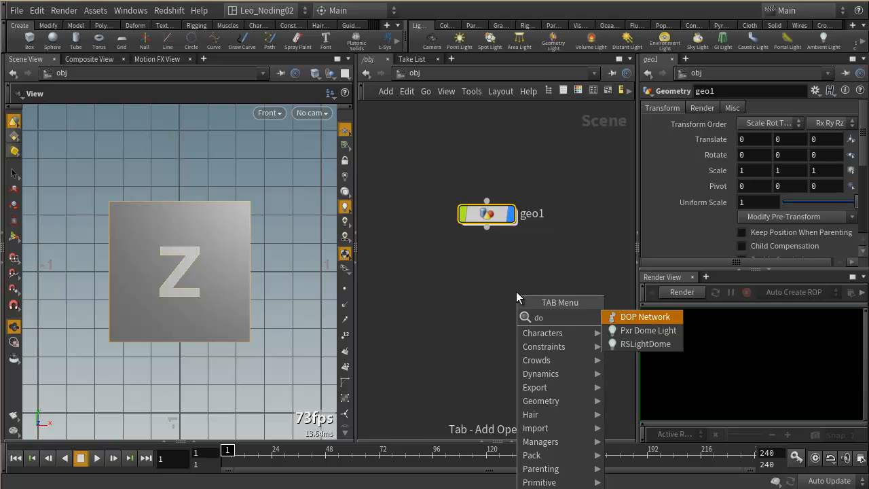
{"action": "left_click", "coordinate": [645, 317]}
{"action": "left_click", "coordinate": [467, 269]}
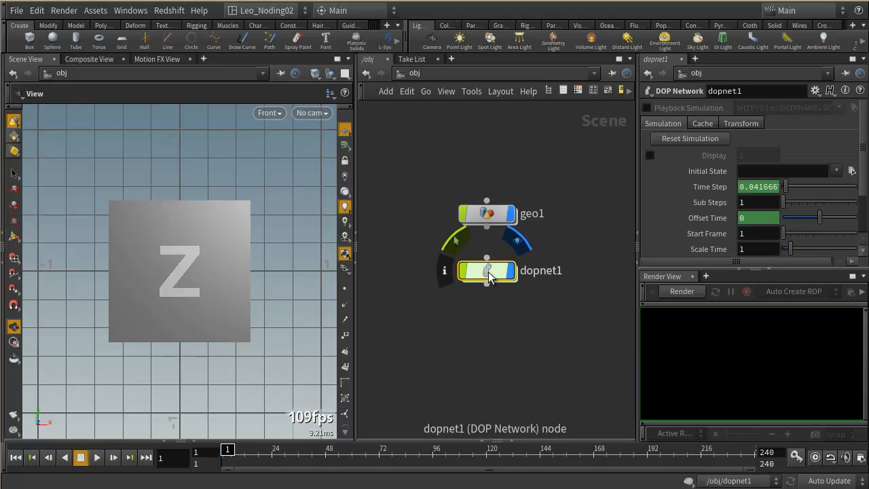
- Look inside the DOP network, return to the object level and enter the geometry object's network
{"action": "double_click", "coordinate": [488, 273]}
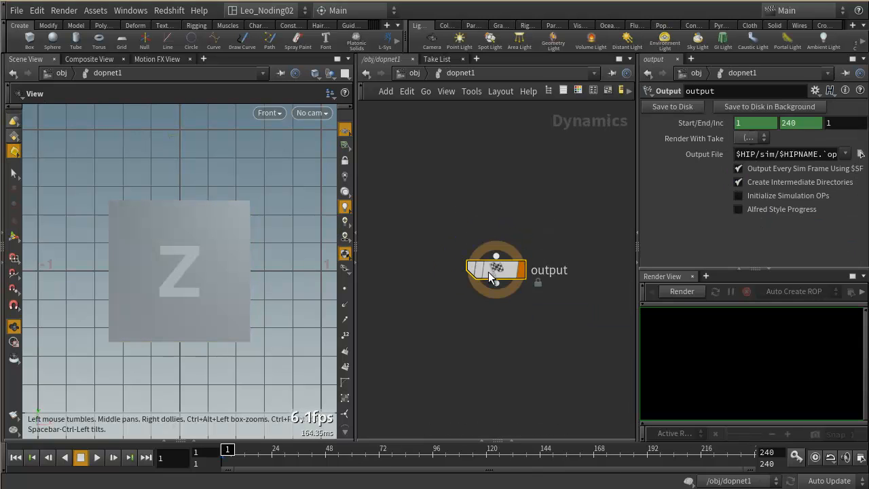
{"action": "left_click", "coordinate": [412, 73]}
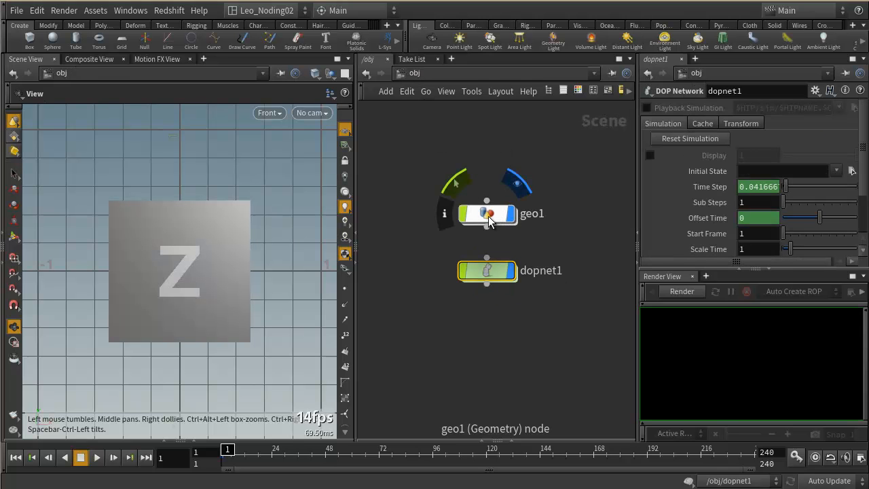
{"action": "double_click", "coordinate": [489, 217]}
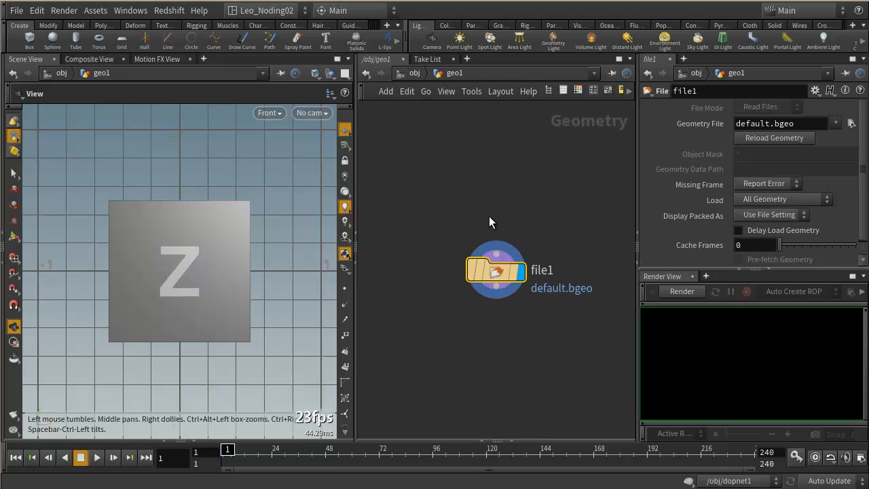
{"action": "middle_click_drag", "start_coordinate": [549, 236], "coordinate": [517, 191]}
{"action": "scroll", "coordinate": [513, 203], "scroll_direction": "down", "scroll_amount": 2}
{"action": "middle_click_drag", "start_coordinate": [495, 280], "coordinate": [480, 235]}
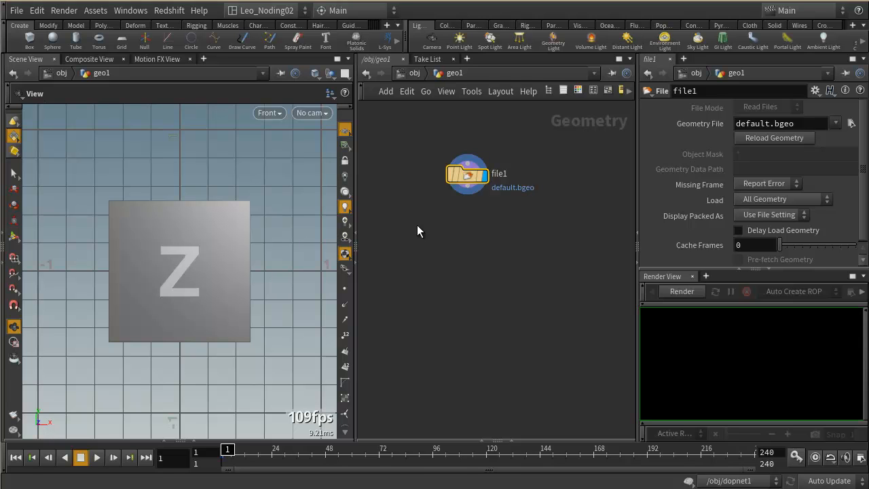
- Browse the operator categories offered inside the geometry network and at object level, returning inside the geometry object
{"action": "key", "text": "Tab"}
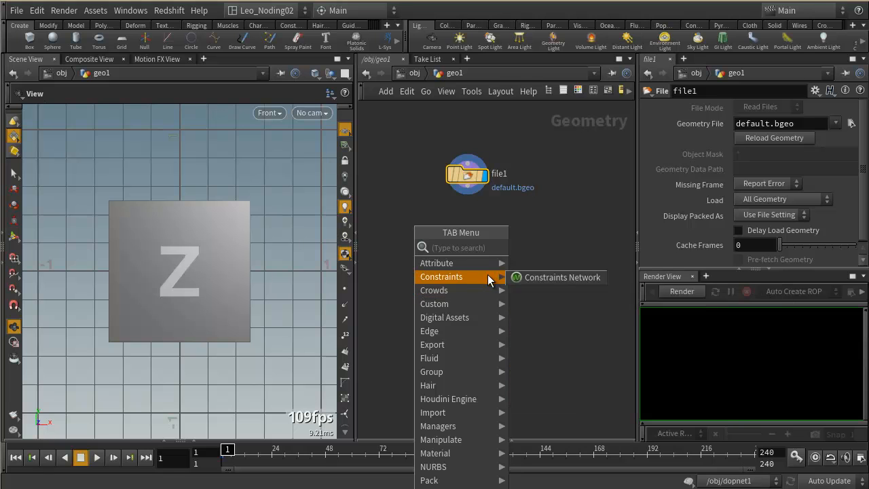
{"action": "left_click", "coordinate": [410, 159]}
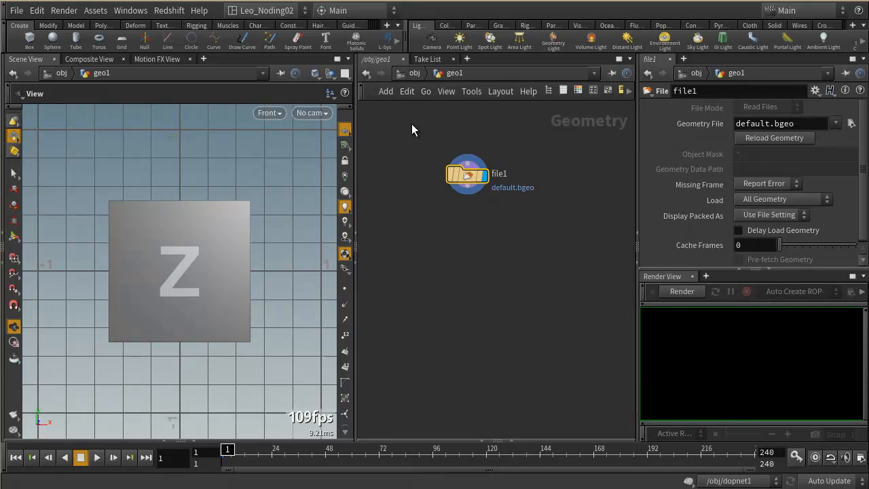
{"action": "key", "text": "Tab"}
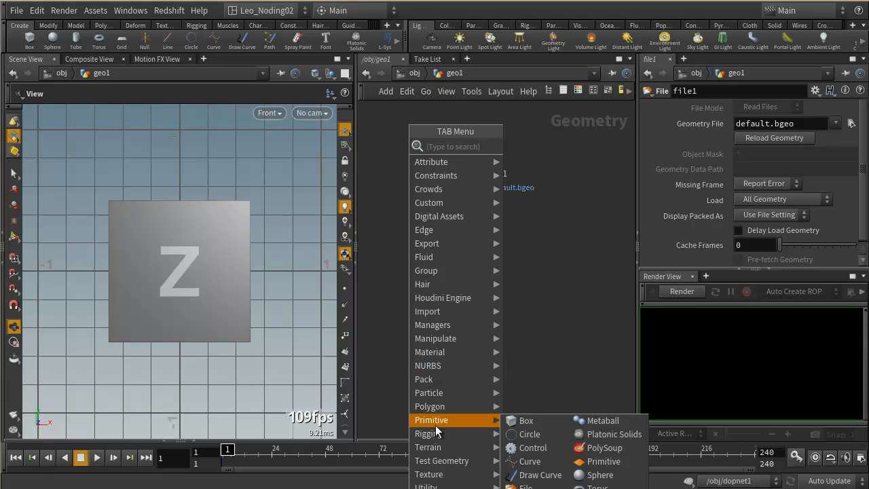
{"action": "left_click", "coordinate": [563, 257]}
{"action": "left_click", "coordinate": [409, 72]}
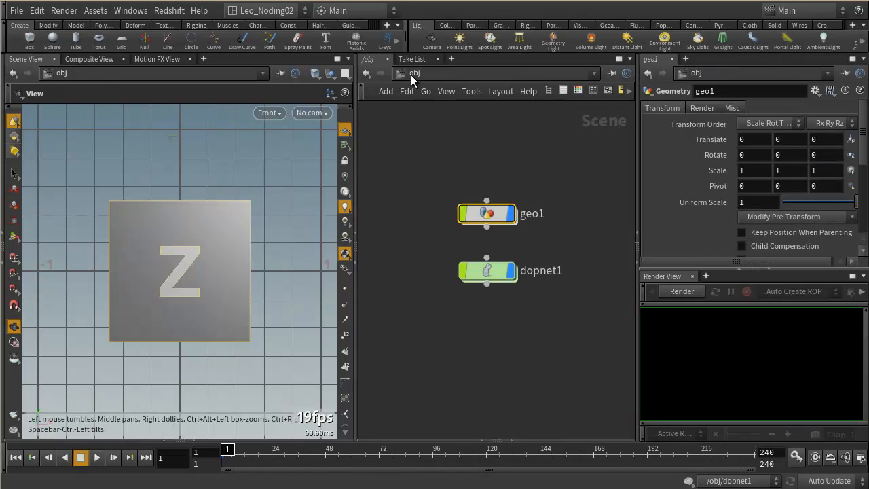
{"action": "key", "text": "Tab"}
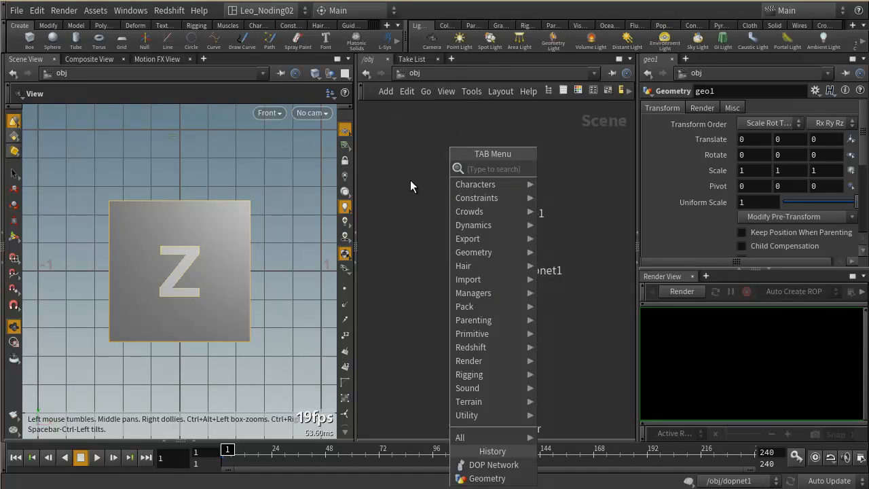
{"action": "double_click", "coordinate": [492, 220]}
- Add a CHOP Network below the file node and enter it
{"action": "key", "text": "Tab"}
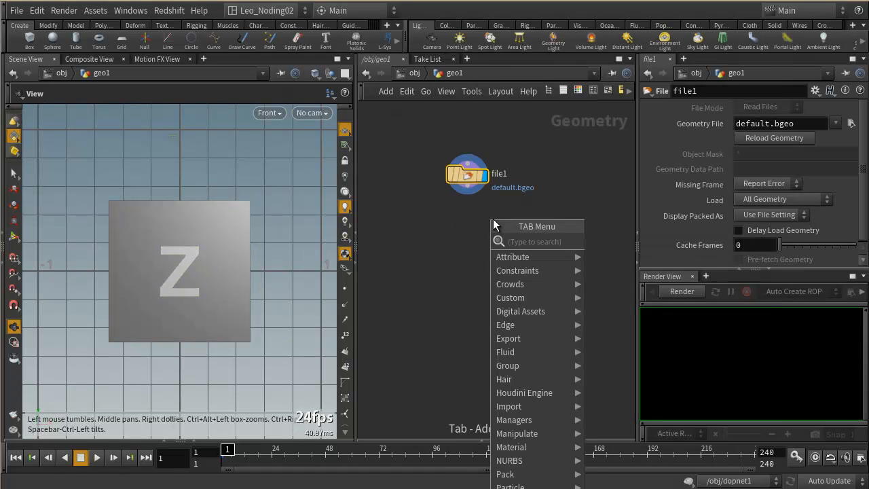
{"action": "type", "text": "ch"}
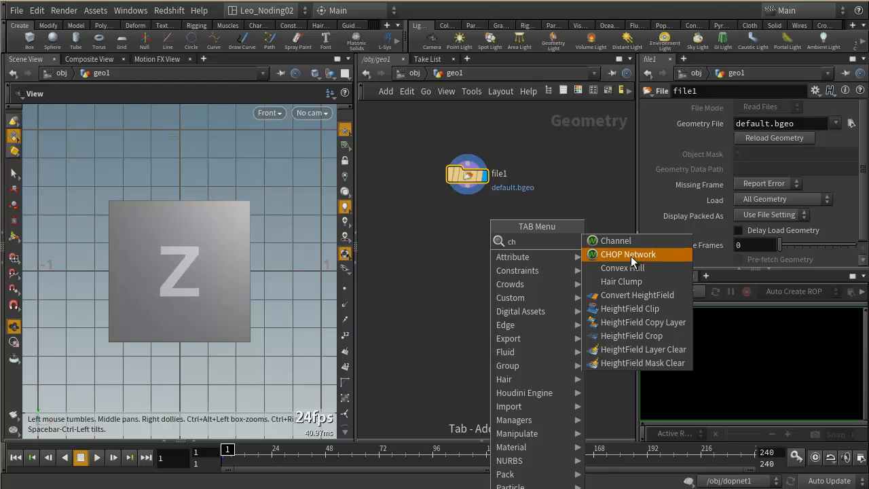
{"action": "left_click", "coordinate": [628, 254]}
{"action": "left_click", "coordinate": [480, 246]}
{"action": "left_click_drag", "start_coordinate": [482, 254], "coordinate": [467, 242]}
{"action": "double_click", "coordinate": [468, 241]}
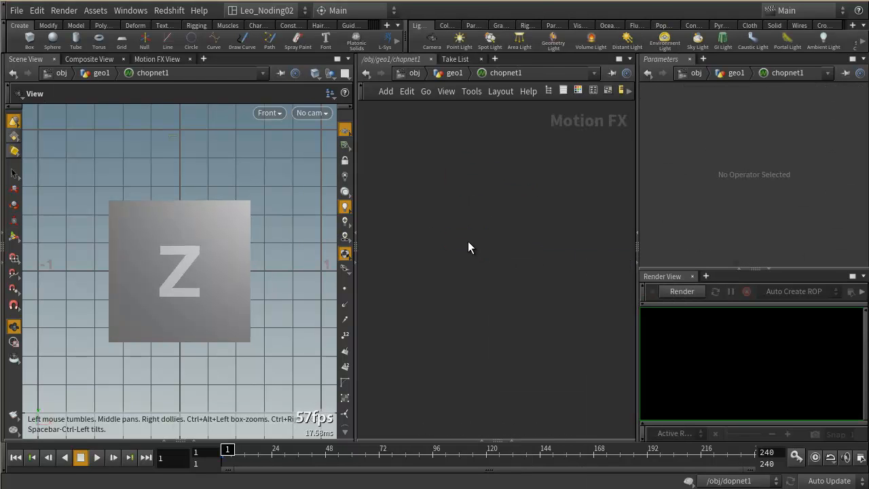
- Browse the operator categories inside the CHOP network, return to the geometry network and delete the CHOP network
{"action": "key", "text": "Tab"}
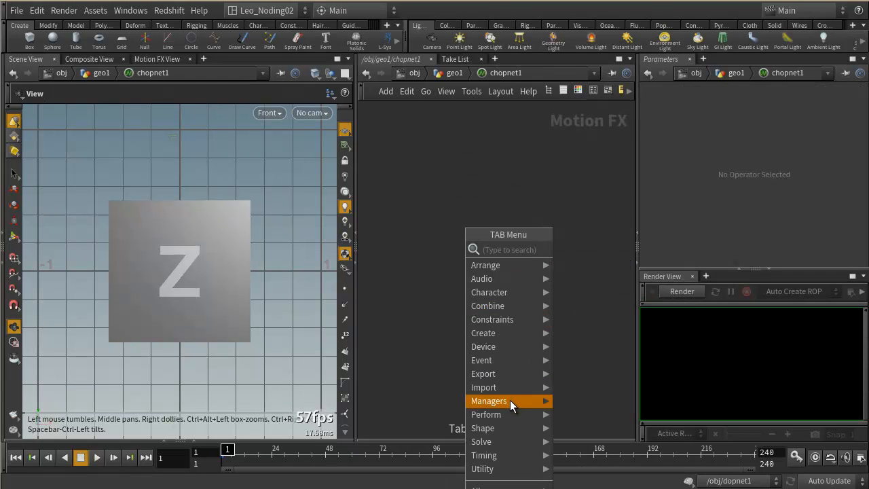
{"action": "left_click", "coordinate": [451, 73]}
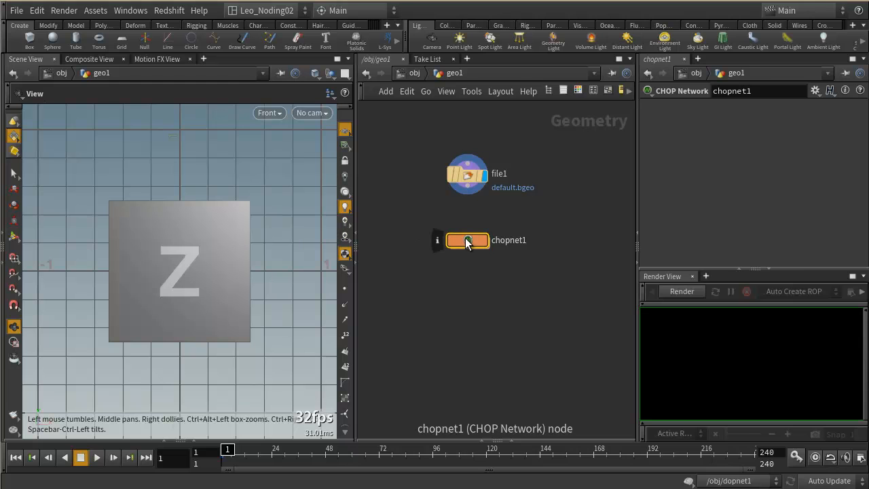
{"action": "key", "text": "Delete"}
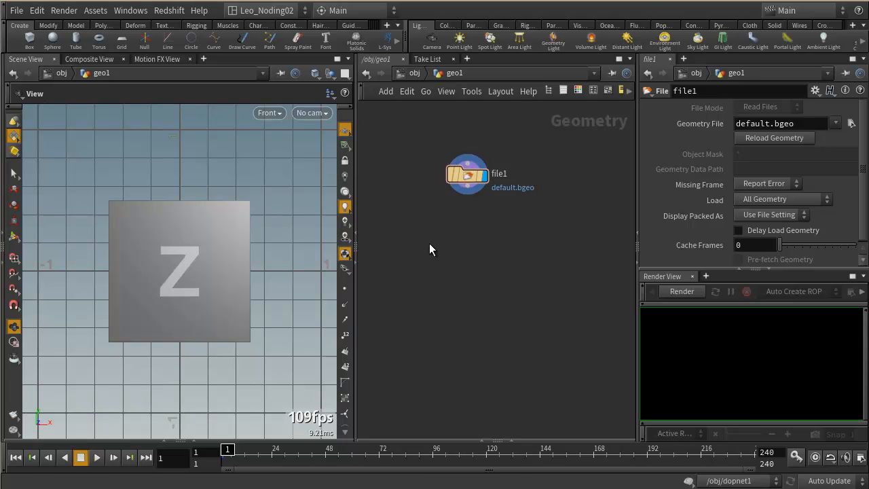
- Add a Particle node inside the geometry network and place it to the lower left of the file node
{"action": "key", "text": "Tab"}
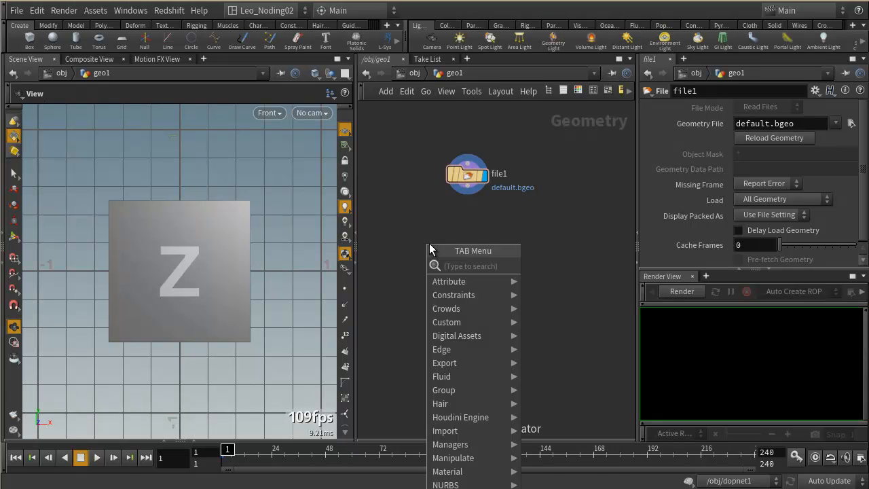
{"action": "type", "text": "par"}
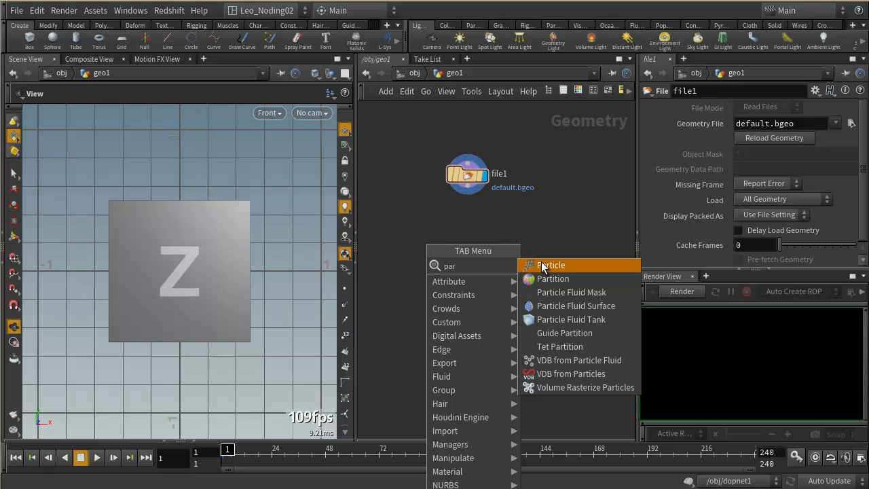
{"action": "left_click", "coordinate": [542, 266]}
{"action": "left_click", "coordinate": [421, 236]}
{"action": "left_click_drag", "start_coordinate": [418, 233], "coordinate": [438, 253]}
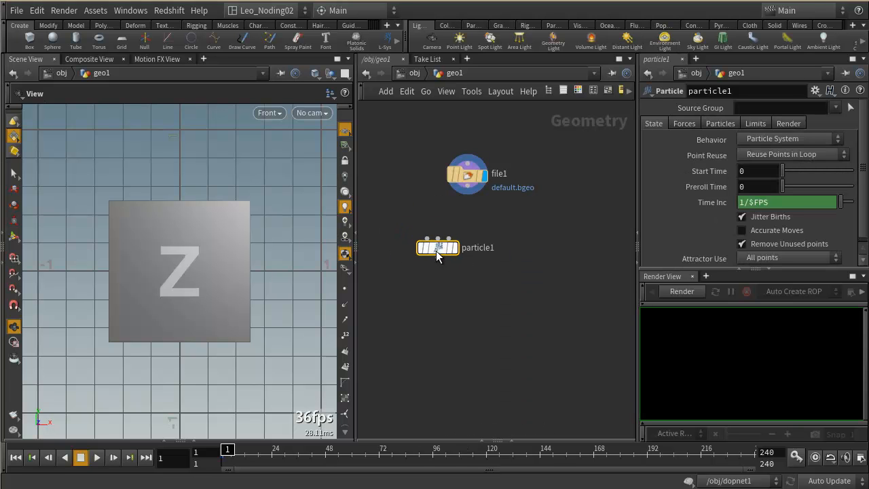
{"action": "scroll", "coordinate": [443, 252], "scroll_direction": "up", "scroll_amount": 1}
{"action": "scroll", "coordinate": [443, 253], "scroll_direction": "up", "scroll_amount": 2}
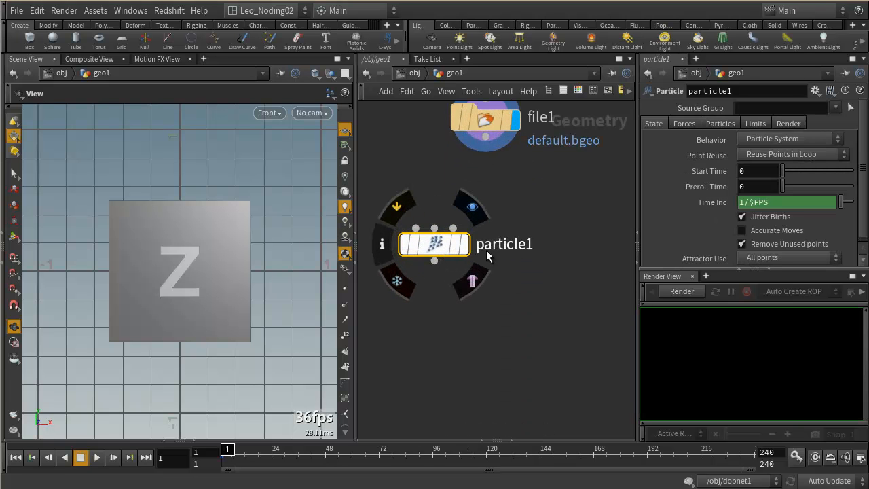
{"action": "scroll", "coordinate": [438, 247], "scroll_direction": "down", "scroll_amount": 2}
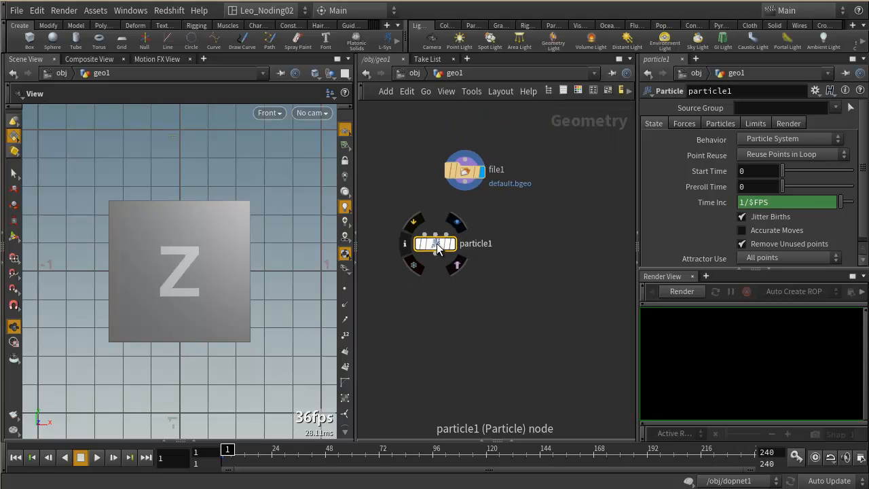
{"action": "left_click_drag", "start_coordinate": [437, 243], "coordinate": [413, 228]}
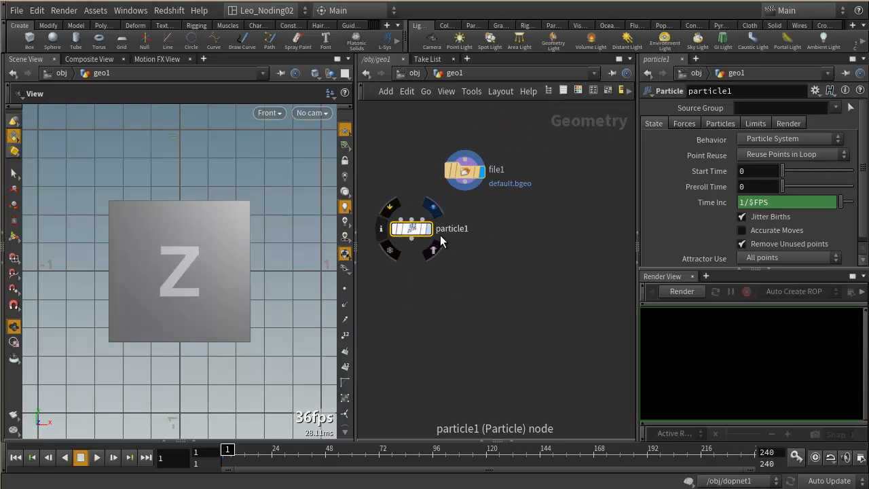
- Add a POP Network node to the right of the Particle node
{"action": "key", "text": "Tab"}
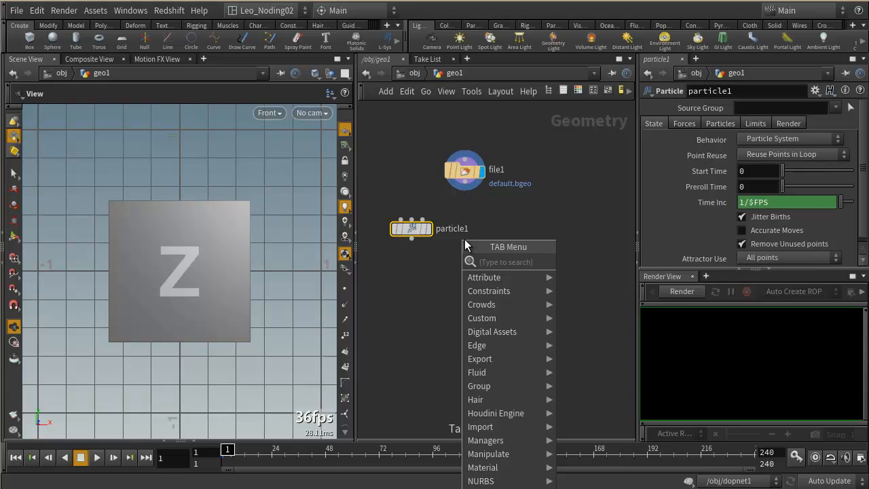
{"action": "type", "text": "pop"}
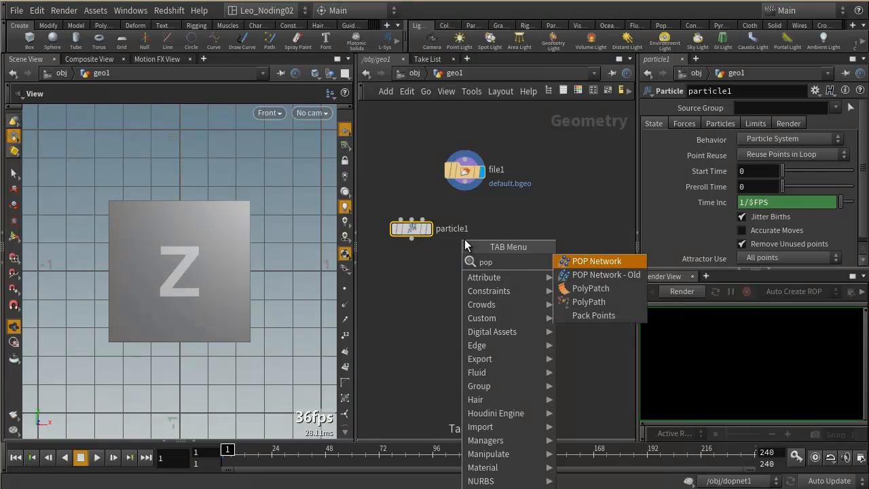
{"action": "left_click", "coordinate": [594, 261]}
{"action": "left_click", "coordinate": [572, 243]}
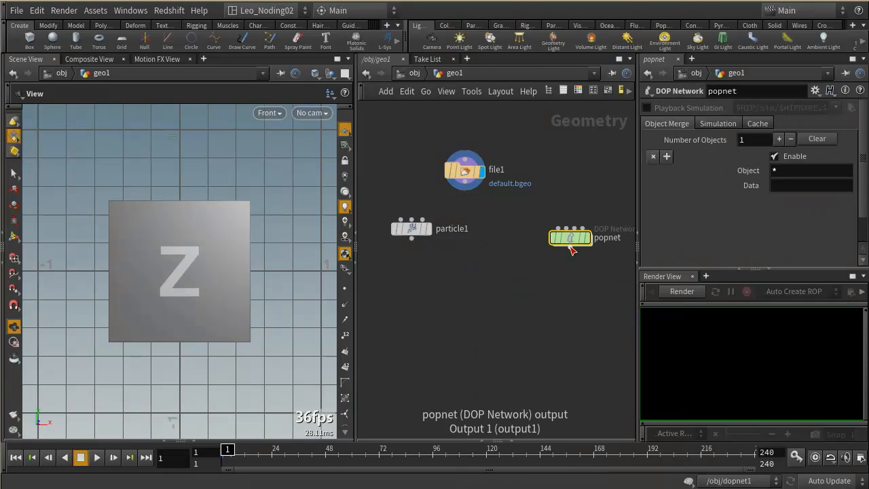
- Add a POP Network - Old node and place it below and between the Particle and POP Network nodes
{"action": "key", "text": "Tab"}
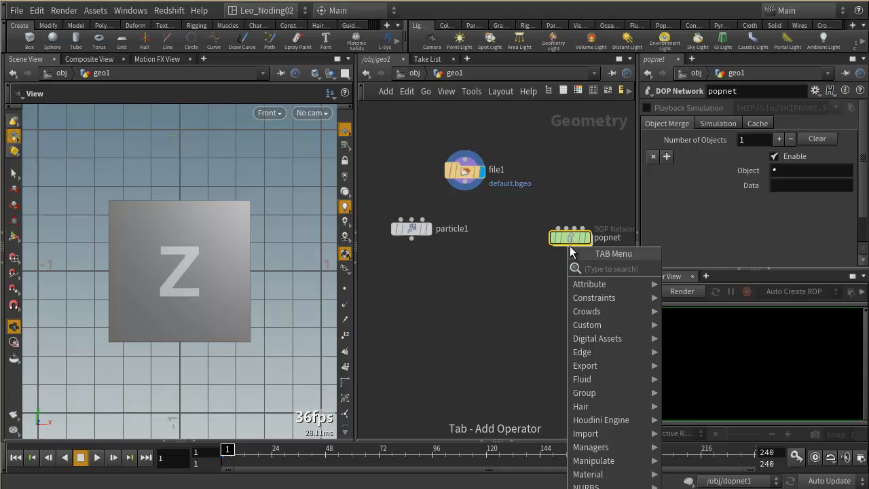
{"action": "type", "text": "pop"}
{"action": "left_click", "coordinate": [657, 279]}
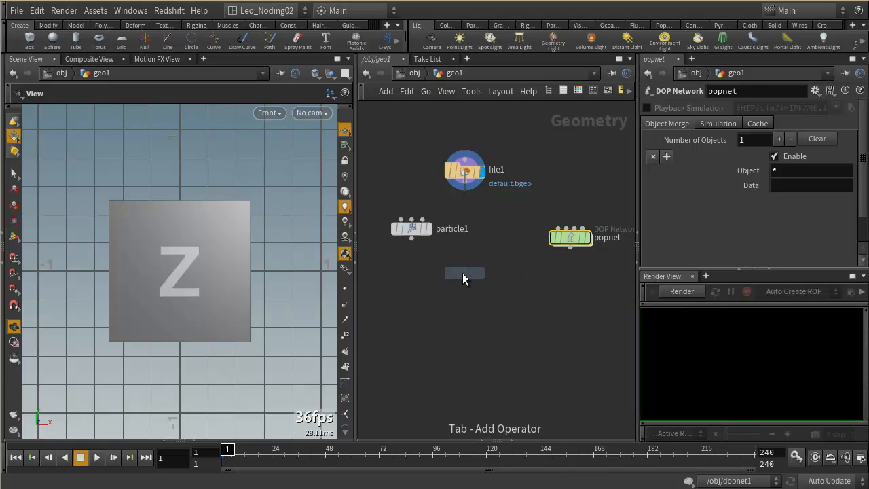
{"action": "left_click", "coordinate": [462, 273]}
{"action": "scroll", "coordinate": [475, 279], "scroll_direction": "up", "scroll_amount": 2}
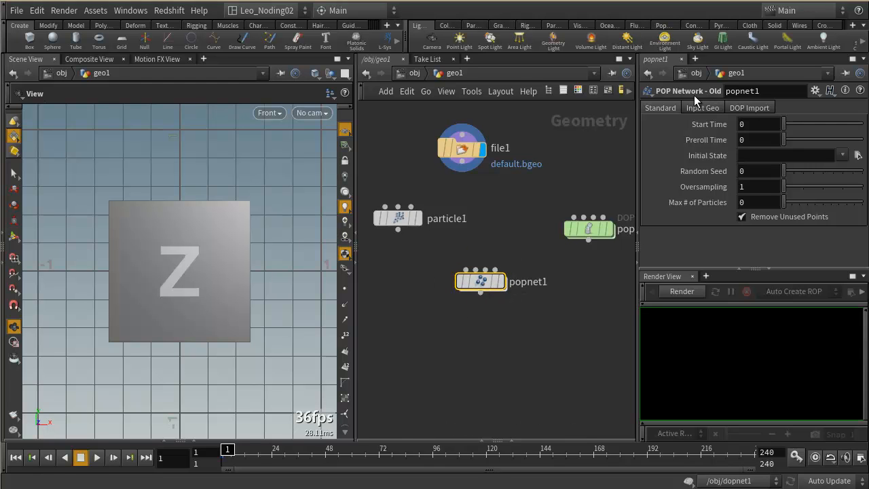
{"action": "mouse_move", "coordinate": [487, 281]}
{"action": "left_mouse_down"}
{"action": "mouse_move", "coordinate": [486, 291]}
{"action": "mouse_move", "coordinate": [478, 287]}
{"action": "left_mouse_up"}
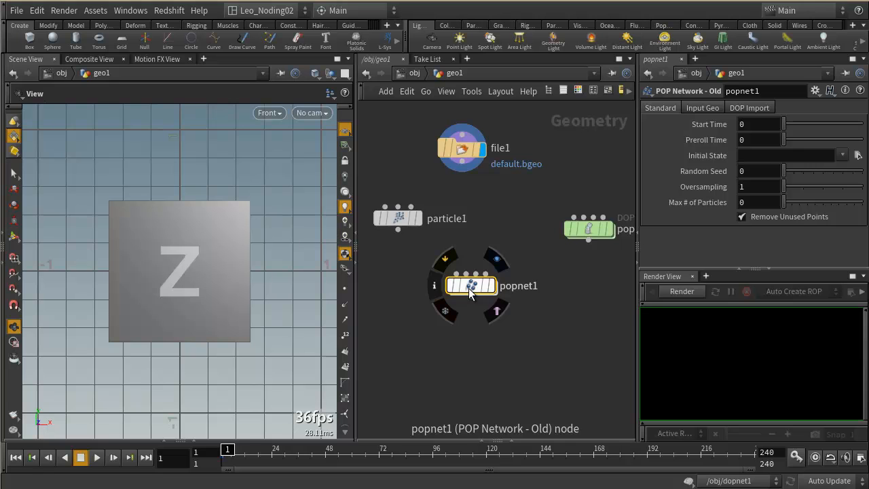
- Shift the popnet1 and popnet nodes slightly so they sit closer together below the file node
{"action": "left_click_drag", "start_coordinate": [469, 287], "coordinate": [476, 283]}
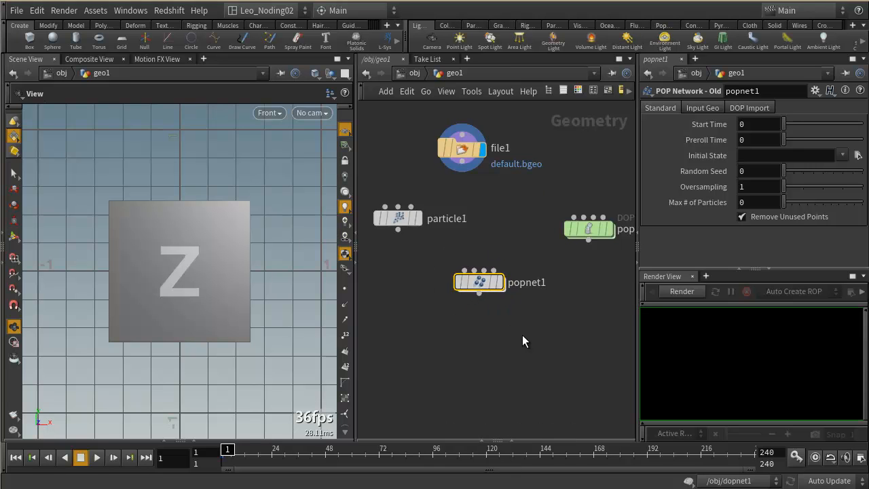
{"action": "scroll", "coordinate": [520, 334], "scroll_direction": "down", "scroll_amount": 2}
{"action": "middle_click_drag", "start_coordinate": [519, 341], "coordinate": [489, 330]}
{"action": "left_click_drag", "start_coordinate": [541, 250], "coordinate": [531, 249]}
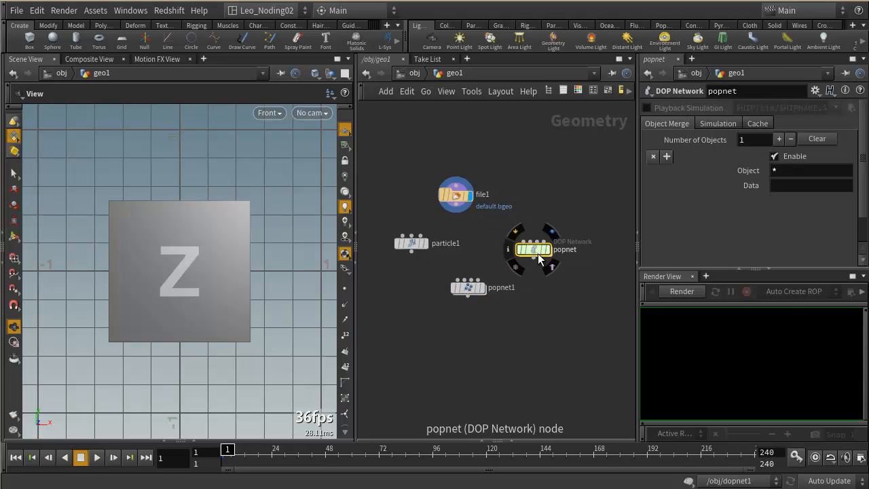
{"action": "scroll", "coordinate": [534, 253], "scroll_direction": "up", "scroll_amount": 2}
{"action": "left_click_drag", "start_coordinate": [531, 256], "coordinate": [545, 259]}
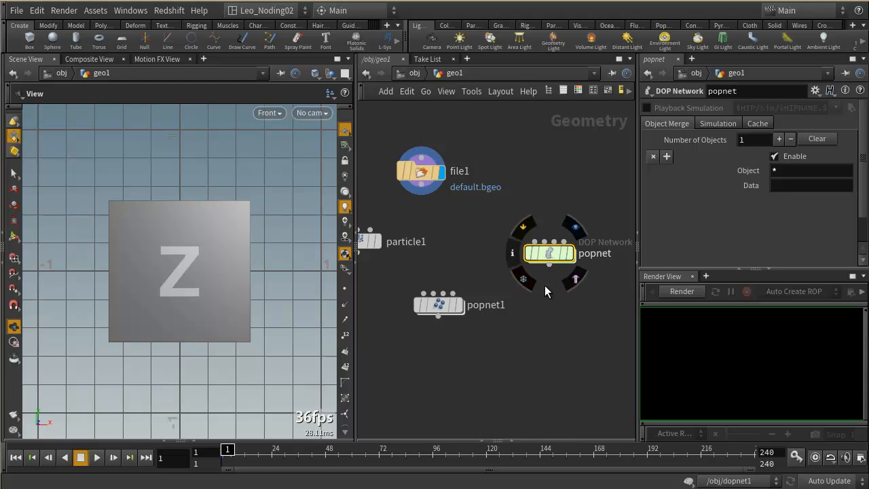
{"action": "middle_click_drag", "start_coordinate": [558, 301], "coordinate": [588, 295]}
{"action": "left_click_drag", "start_coordinate": [573, 246], "coordinate": [563, 239]}
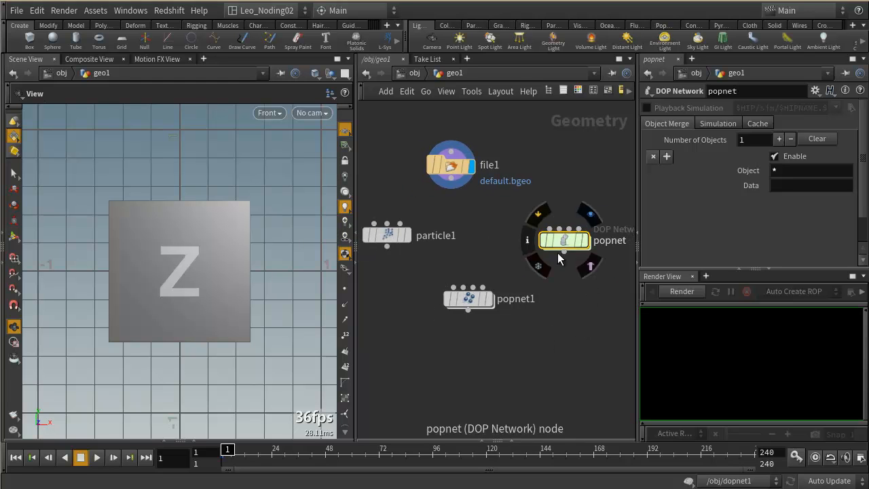
{"action": "middle_click_drag", "start_coordinate": [564, 318], "coordinate": [581, 320]}
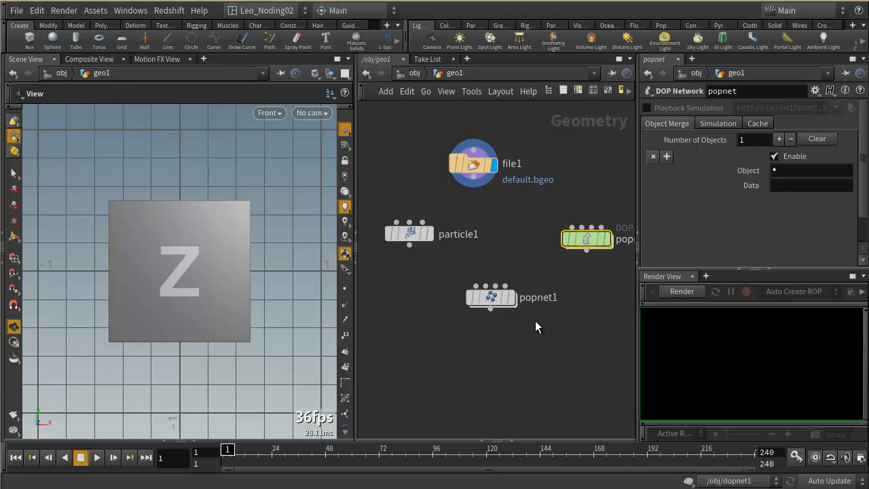
- Show the Particle node's parameters, collapsing the Render View pane and widening the parameter pane
{"action": "left_click", "coordinate": [410, 237]}
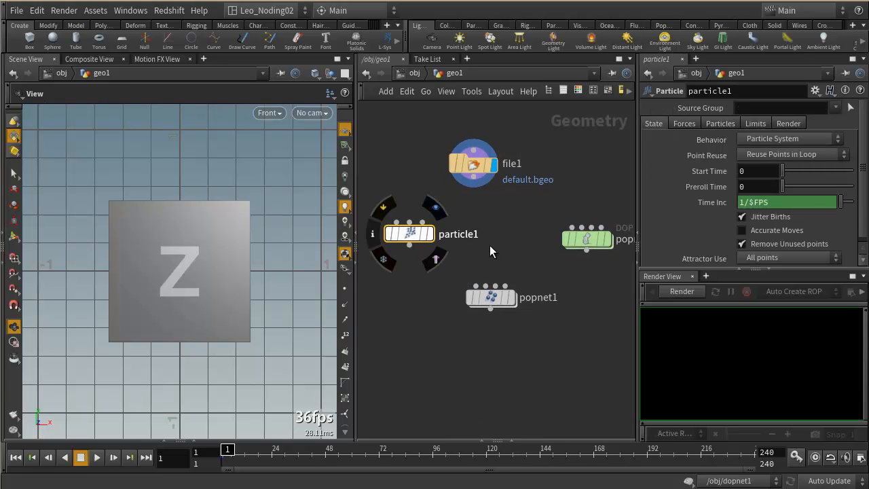
{"action": "left_click", "coordinate": [768, 271]}
{"action": "left_click_drag", "start_coordinate": [637, 294], "coordinate": [599, 295]}
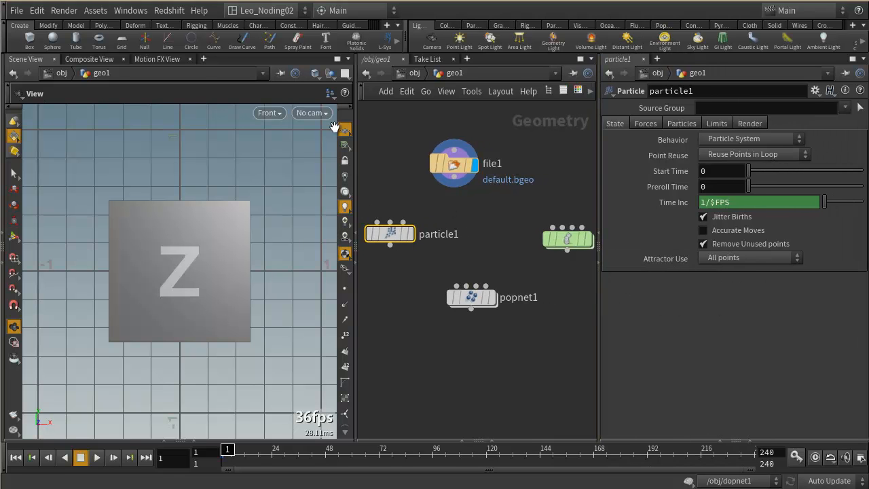
- Switch to the Build desktop layout and widen its parameter and network panes
{"action": "left_click", "coordinate": [262, 11]}
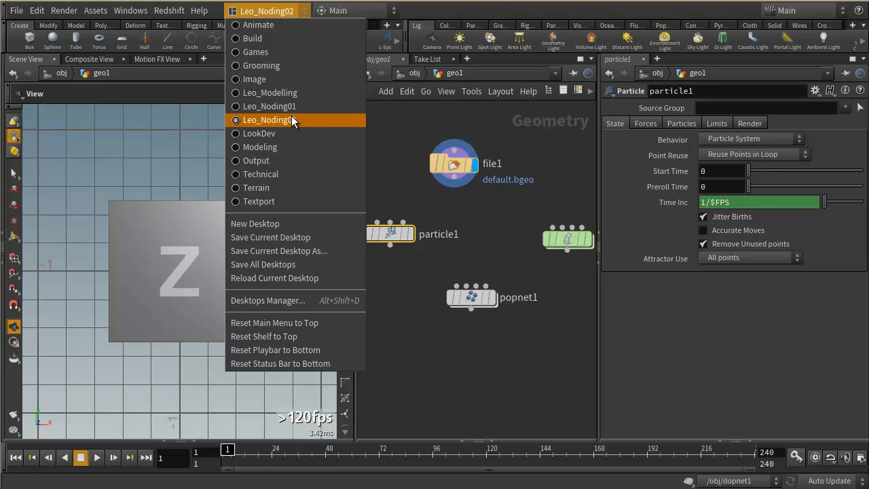
{"action": "left_click", "coordinate": [259, 41]}
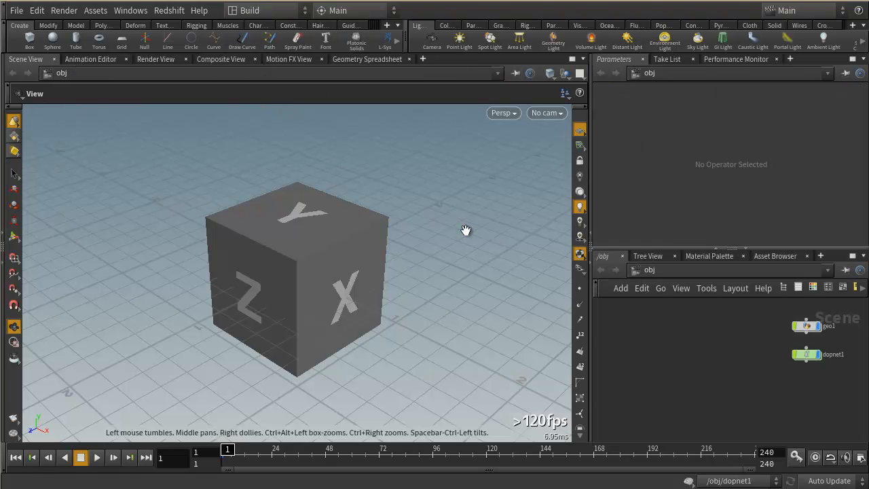
{"action": "left_click_drag", "start_coordinate": [592, 320], "coordinate": [437, 311]}
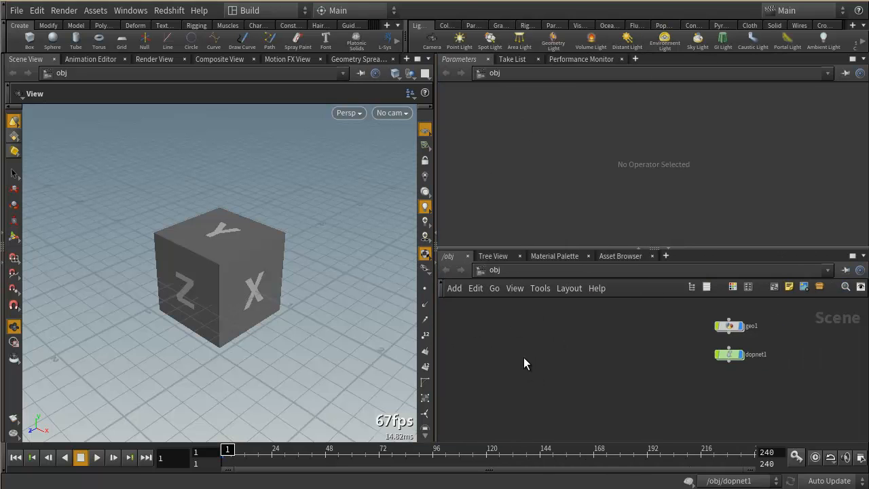
- Switch back to the Leo_Noding02 desktop layout
{"action": "left_click", "coordinate": [170, 11]}
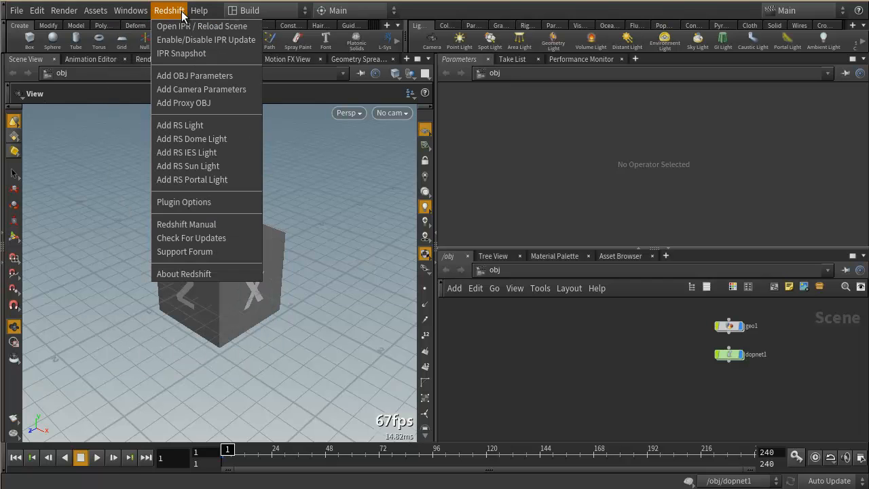
{"action": "left_click", "coordinate": [252, 9]}
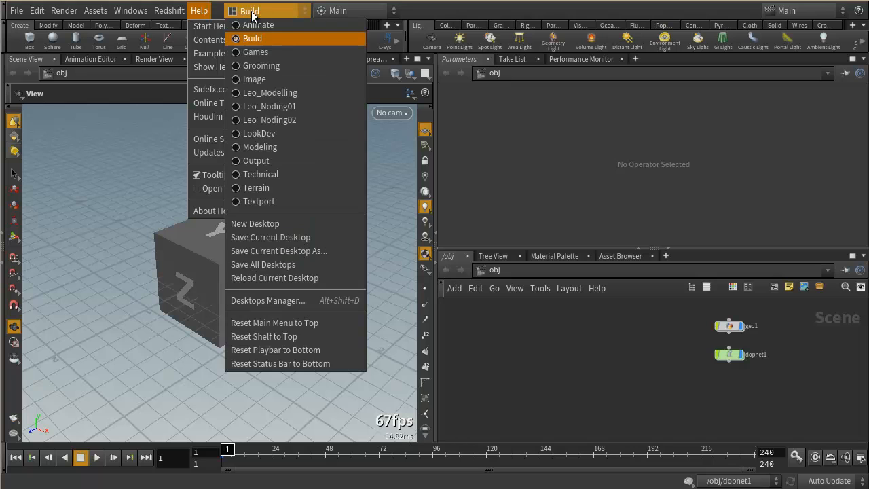
{"action": "left_click", "coordinate": [259, 119]}
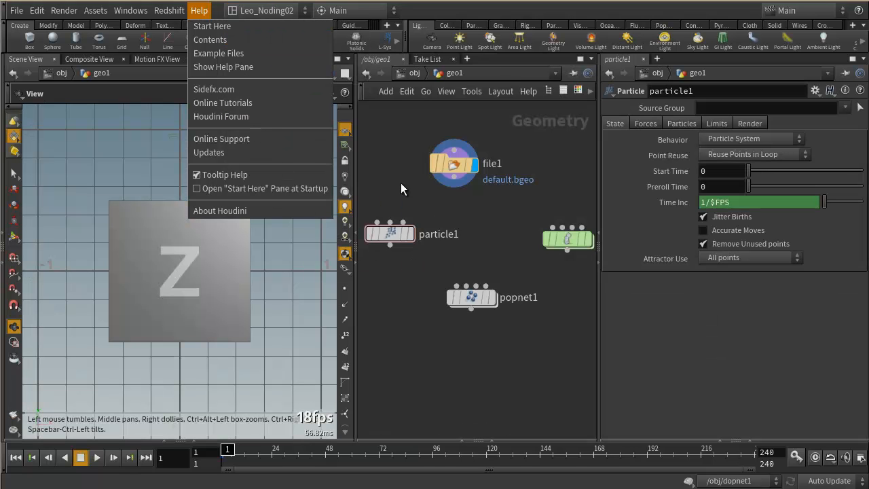
{"action": "left_click", "coordinate": [206, 10]}
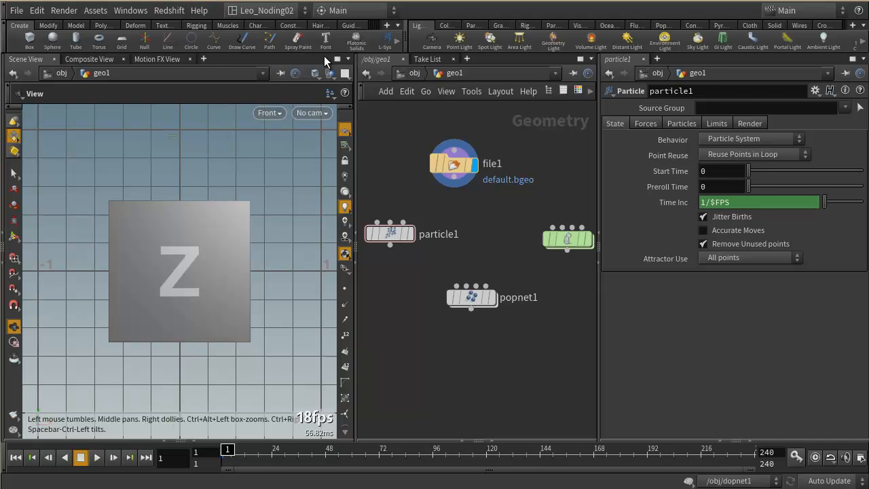
- Hide the main menu and the shelves, and widen the network pane on both sides
{"action": "left_click", "coordinate": [4, 41]}
{"action": "left_click", "coordinate": [4, 9]}
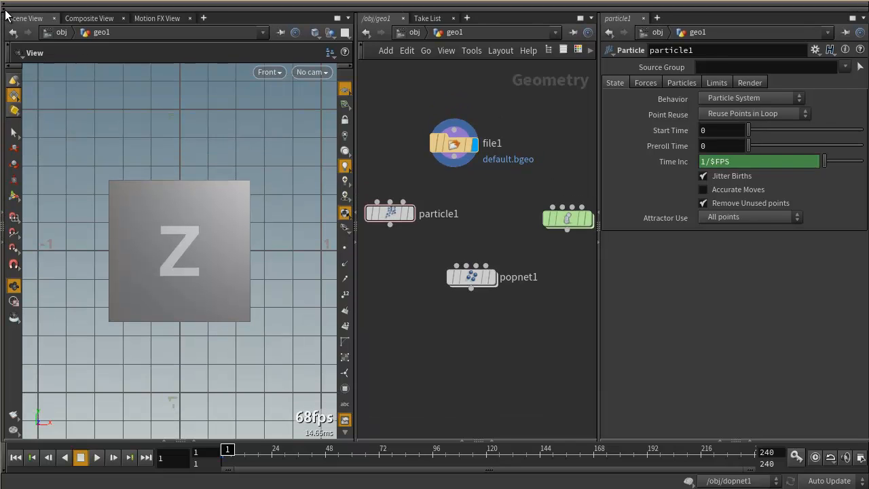
{"action": "left_click_drag", "start_coordinate": [597, 256], "coordinate": [625, 256]}
{"action": "left_click_drag", "start_coordinate": [356, 271], "coordinate": [323, 273]}
{"action": "middle_click_drag", "start_coordinate": [479, 306], "coordinate": [494, 330]}
- Examine the Particle node's Forces, Particles, Limits, Render and State parameters
{"action": "left_click", "coordinate": [390, 244]}
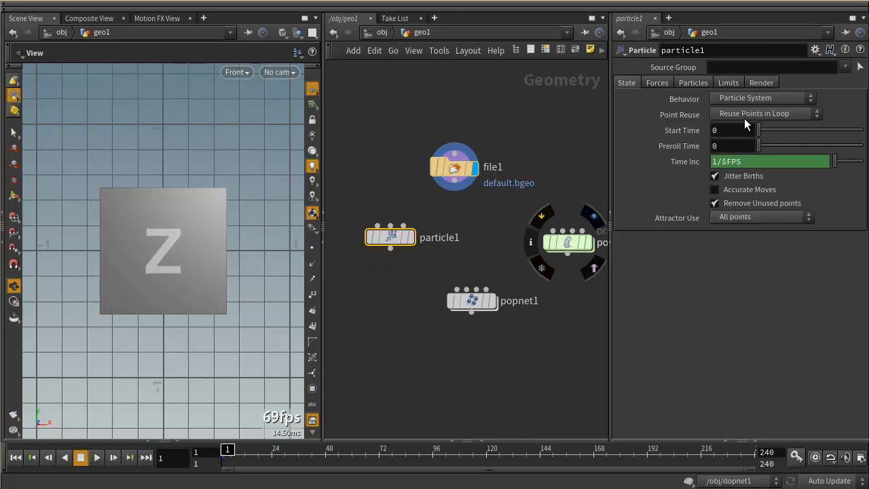
{"action": "left_click", "coordinate": [662, 83]}
{"action": "left_click", "coordinate": [695, 82]}
{"action": "left_click", "coordinate": [729, 83]}
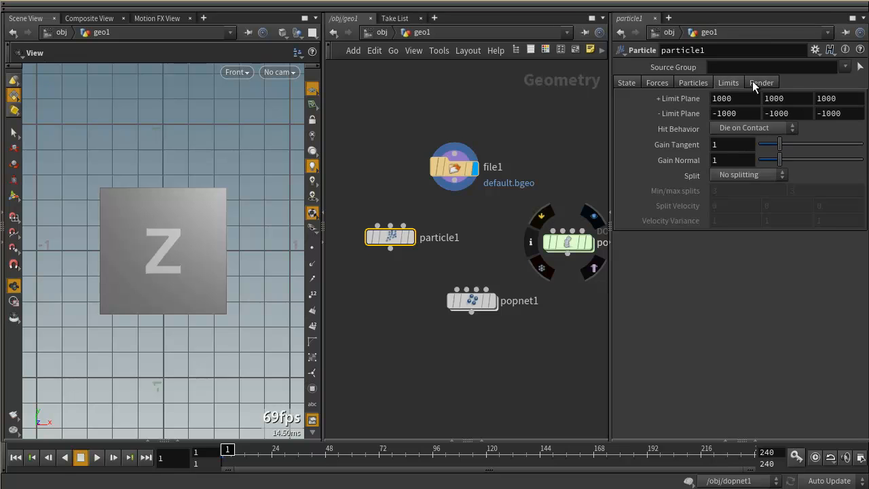
{"action": "left_click", "coordinate": [762, 82]}
{"action": "left_click", "coordinate": [729, 82]}
{"action": "left_click", "coordinate": [693, 82]}
{"action": "left_click", "coordinate": [657, 82]}
{"action": "left_click", "coordinate": [635, 81]}
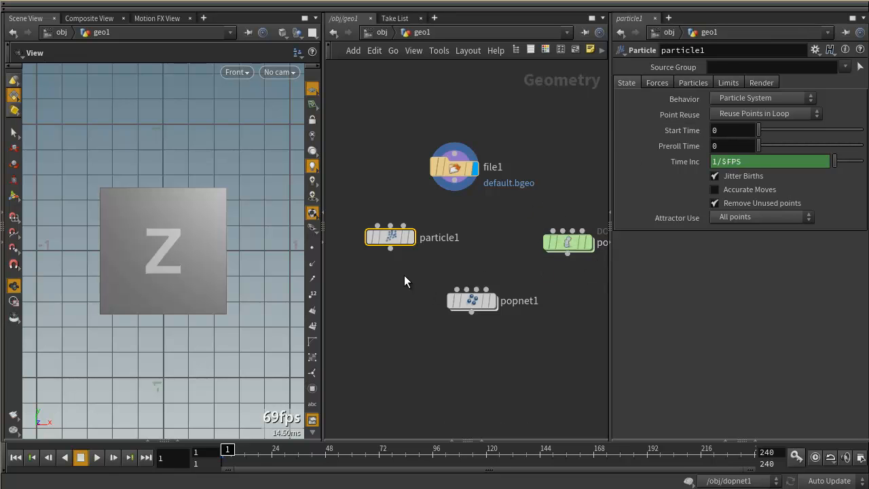
- Bring the Particle and popnet nodes closer together below the file node, and check popnet1's parameters
{"action": "middle_click_drag", "start_coordinate": [504, 269], "coordinate": [479, 266]}
{"action": "scroll", "coordinate": [480, 266], "scroll_direction": "down", "scroll_amount": 3}
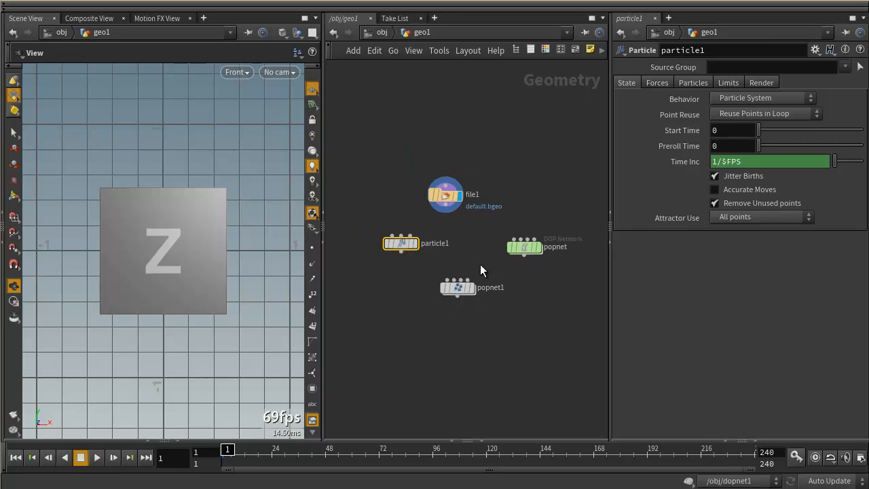
{"action": "scroll", "coordinate": [480, 265], "scroll_direction": "up", "scroll_amount": 2}
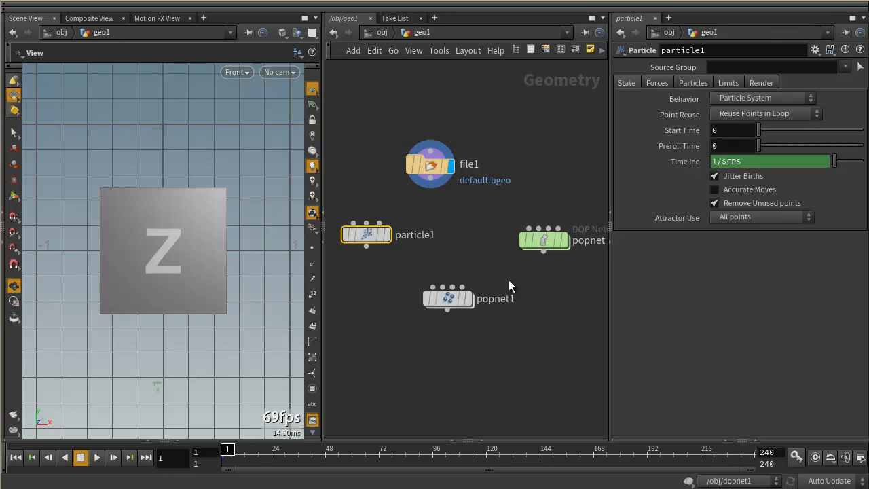
{"action": "left_click_drag", "start_coordinate": [544, 236], "coordinate": [520, 233]}
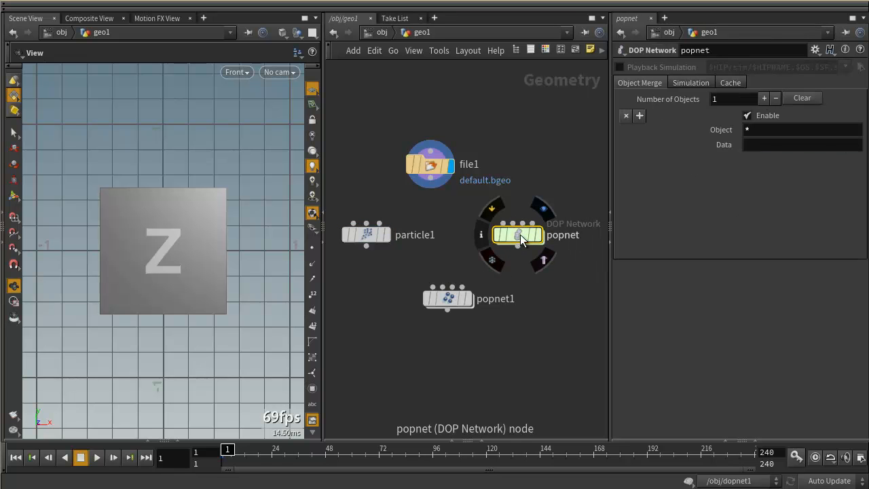
{"action": "left_click_drag", "start_coordinate": [362, 234], "coordinate": [396, 233]}
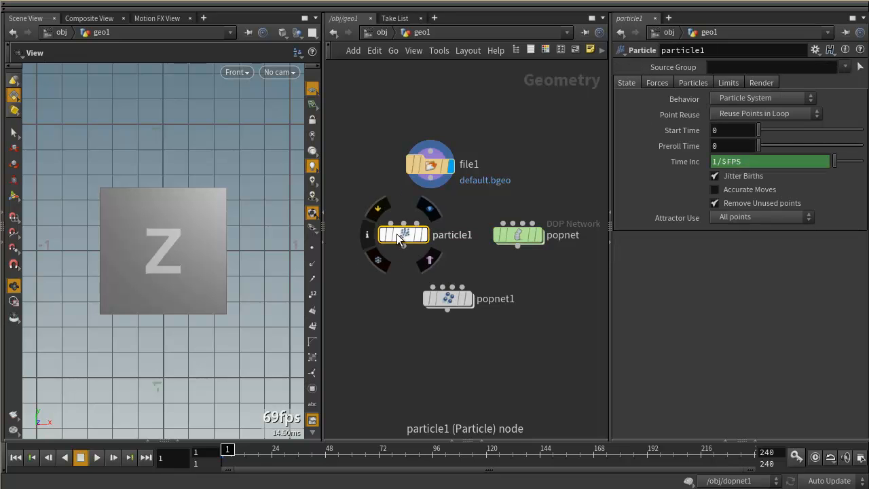
{"action": "left_click", "coordinate": [447, 304]}
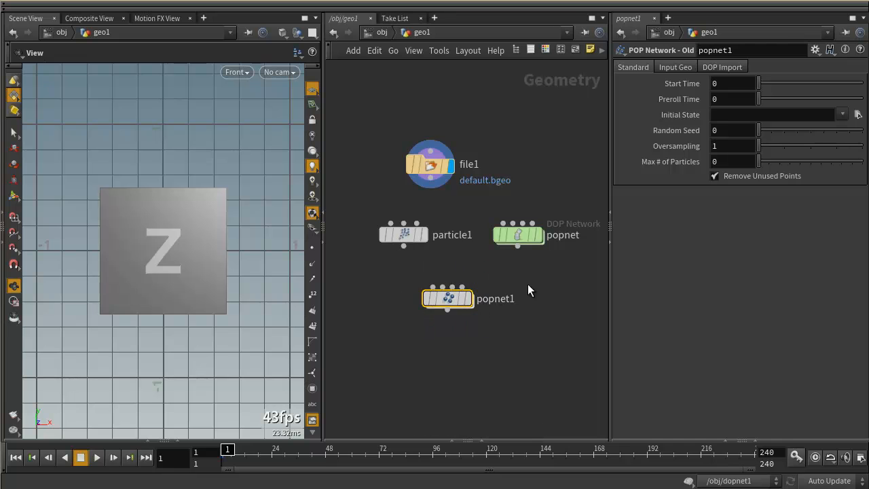
{"action": "left_click_drag", "start_coordinate": [410, 239], "coordinate": [400, 224]}
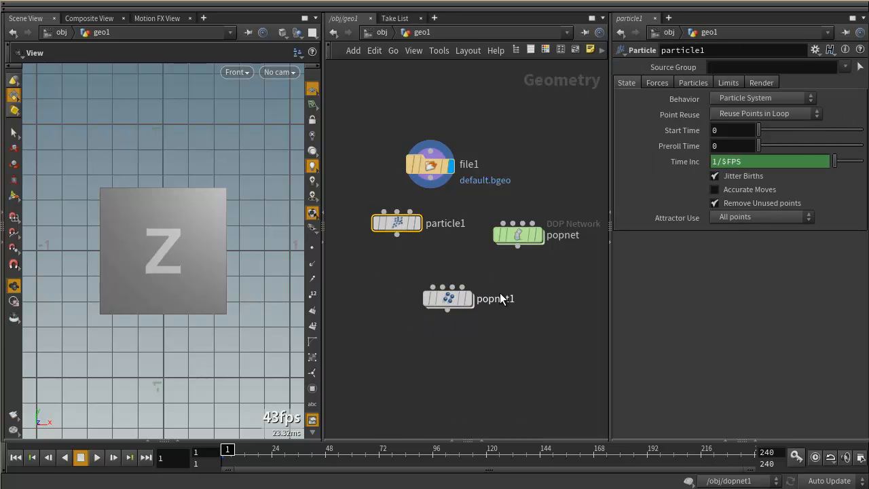
- Spread the particle nodes out, placing popnet1 beneath popnet and the Particle node apart from them below the file node
{"action": "left_click_drag", "start_coordinate": [543, 362], "coordinate": [423, 227]}
{"action": "left_click", "coordinate": [509, 369]}
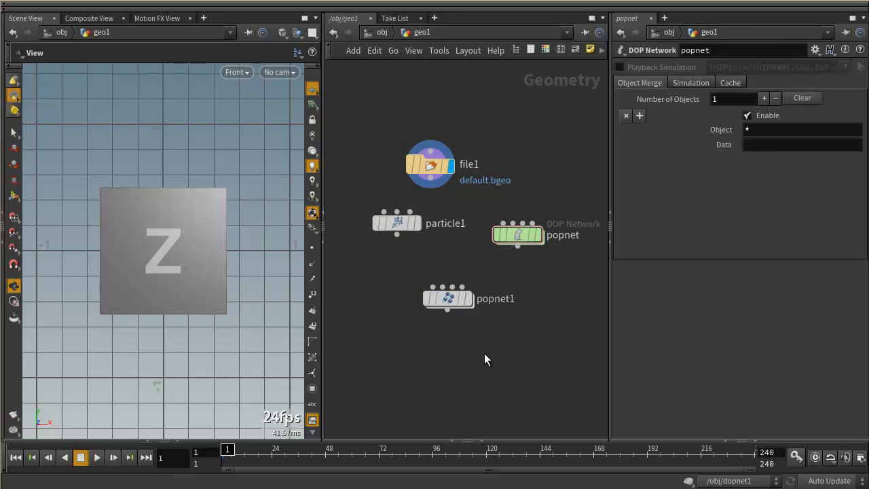
{"action": "left_click", "coordinate": [402, 222]}
{"action": "left_click_drag", "start_coordinate": [444, 297], "coordinate": [521, 303]}
{"action": "left_click_drag", "start_coordinate": [512, 241], "coordinate": [533, 247]}
{"action": "left_click_drag", "start_coordinate": [397, 220], "coordinate": [413, 249]}
- Delete the file node and add a Grid node in its place above the Particle node
{"action": "left_click", "coordinate": [425, 171]}
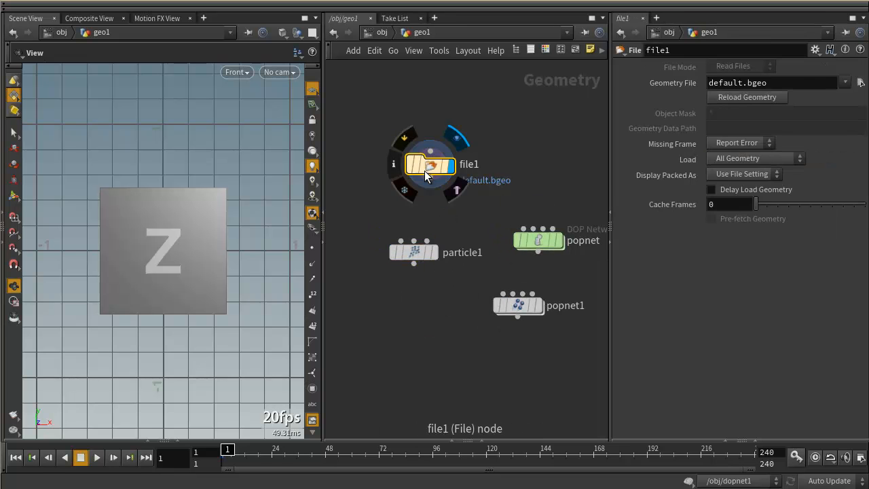
{"action": "key", "text": "Delete"}
{"action": "key", "text": "Tab"}
{"action": "type", "text": "g"}
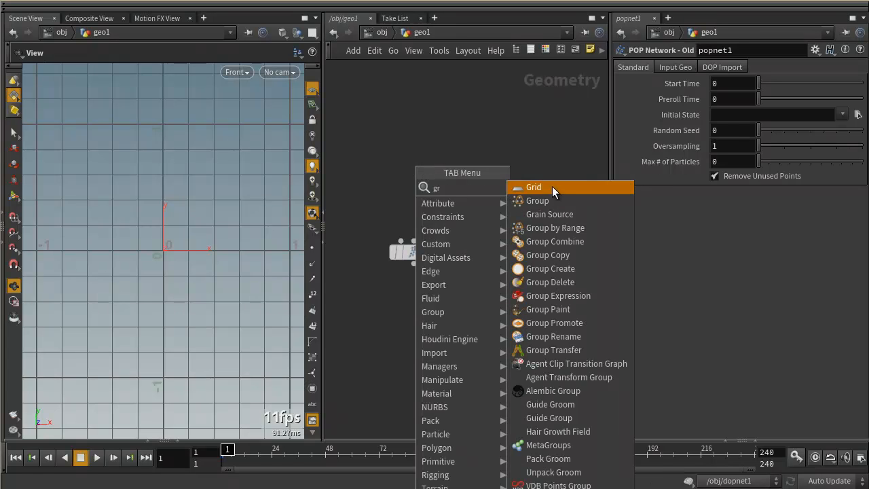
{"action": "left_click", "coordinate": [547, 186]}
{"action": "left_click", "coordinate": [451, 154]}
- Connect the grid's output to the Particle node's first input and display the grid in the perspective viewport
{"action": "left_click", "coordinate": [448, 158]}
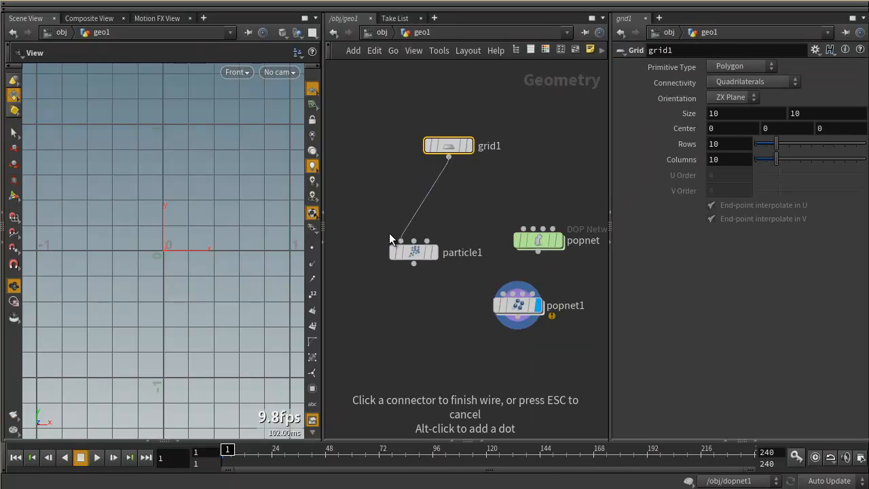
{"action": "left_click", "coordinate": [417, 250]}
{"action": "right_click", "coordinate": [181, 207]}
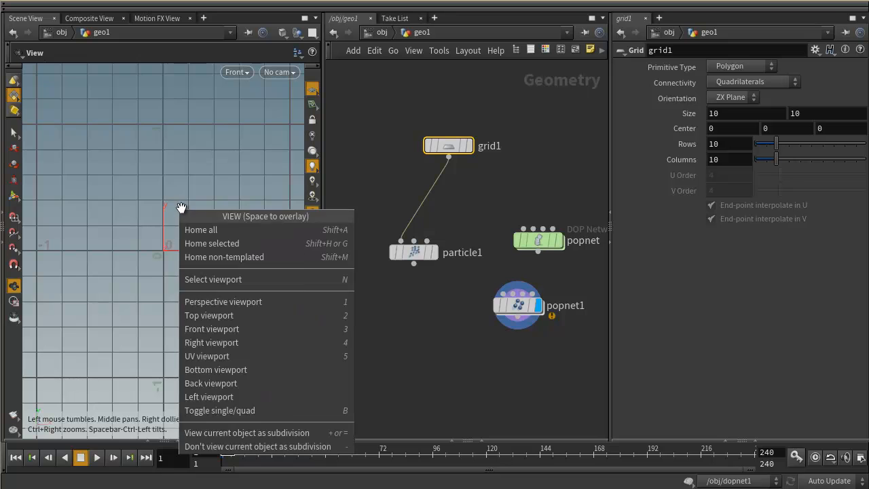
{"action": "left_click", "coordinate": [224, 303]}
{"action": "left_click_drag", "start_coordinate": [173, 197], "coordinate": [213, 279]}
{"action": "left_click", "coordinate": [470, 150]}
{"action": "right_click_drag", "start_coordinate": [199, 287], "coordinate": [150, 291]}
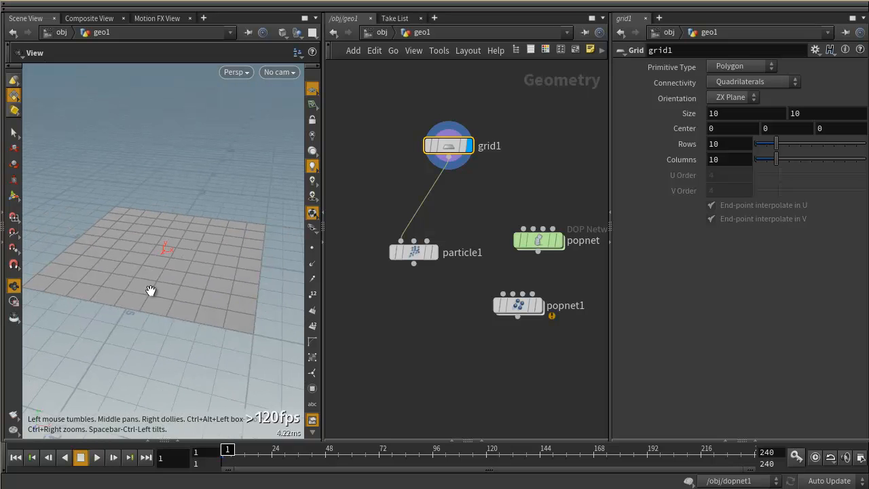
- Display the Particle node and set its Behavior to Modify Source Geometry
{"action": "left_click", "coordinate": [439, 274]}
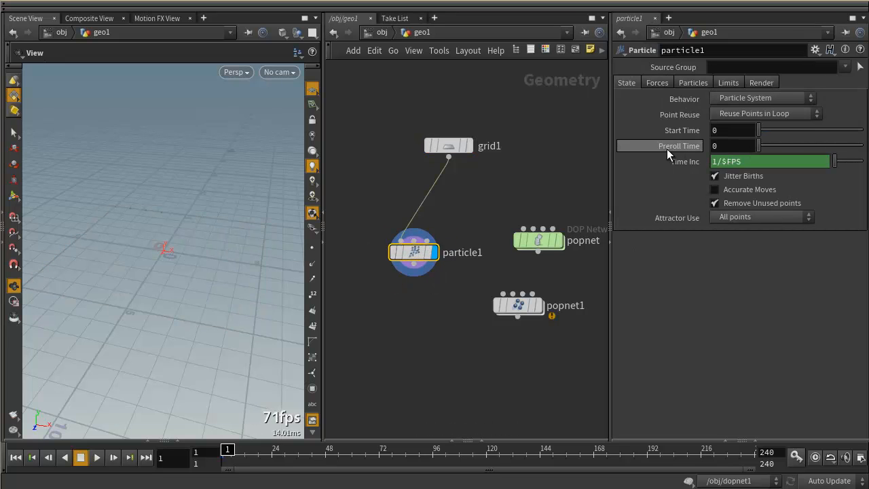
{"action": "left_click", "coordinate": [740, 96]}
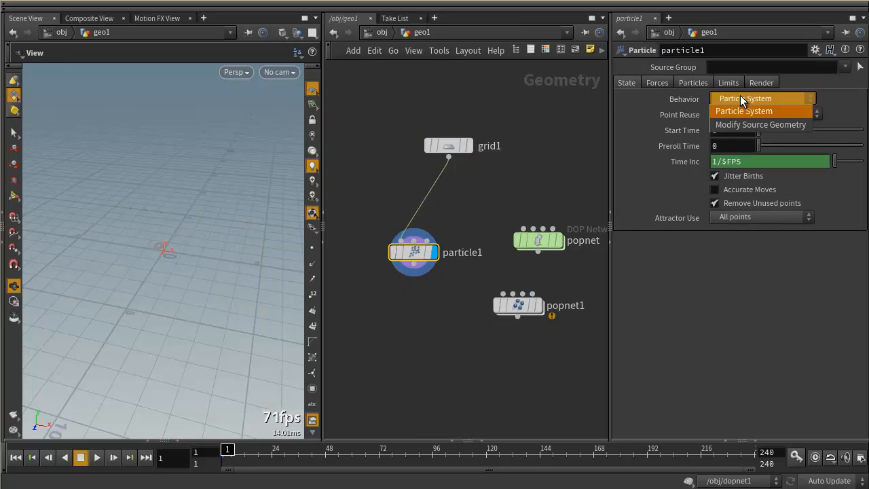
{"action": "left_click", "coordinate": [745, 125]}
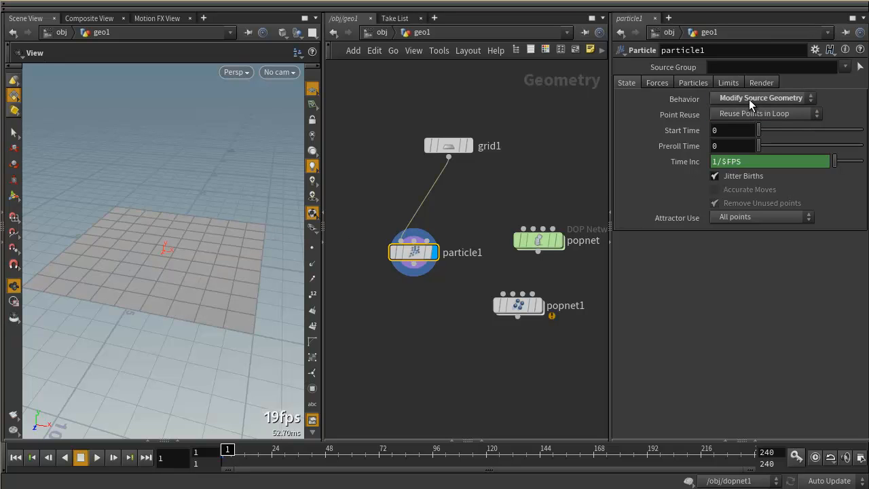
- Place the Particle node directly beneath the grid and play the animation
{"action": "mouse_move", "coordinate": [410, 255]}
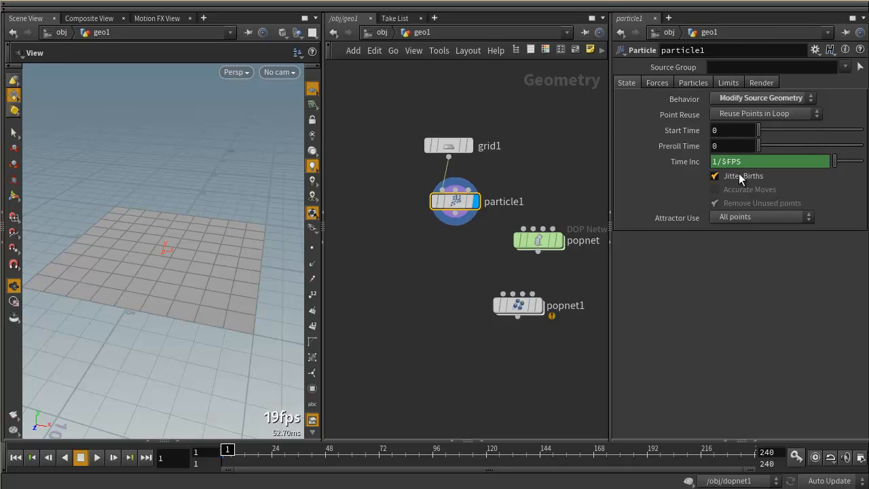
{"action": "left_click", "coordinate": [97, 457]}
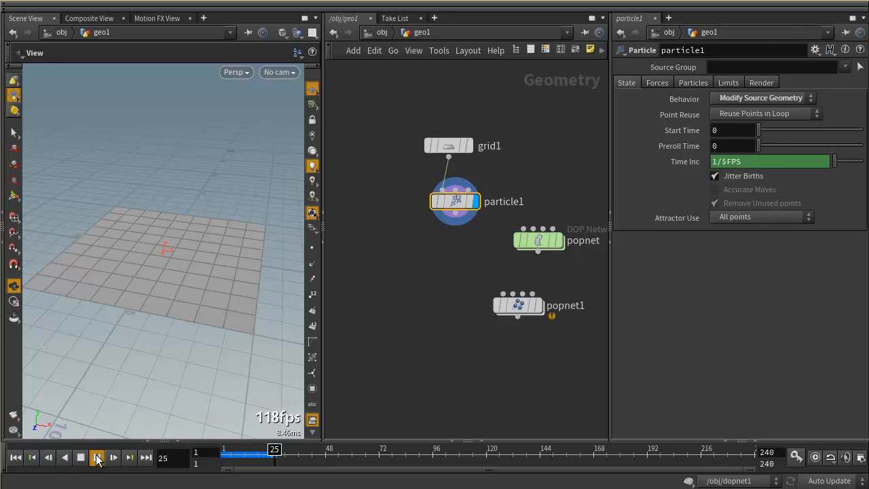
- Set the Particle node's Y Turbulence to 2 and its Turb Period to 3.24
{"action": "left_click", "coordinate": [658, 83]}
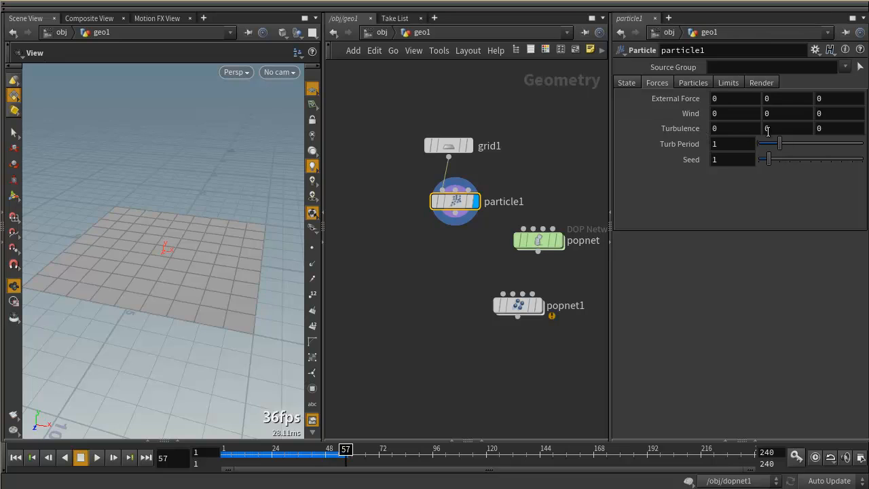
{"action": "left_click", "coordinate": [781, 128]}
{"action": "type", "text": "2"}
{"action": "key", "text": "Return"}
{"action": "left_click_drag", "start_coordinate": [779, 148], "coordinate": [826, 148]}
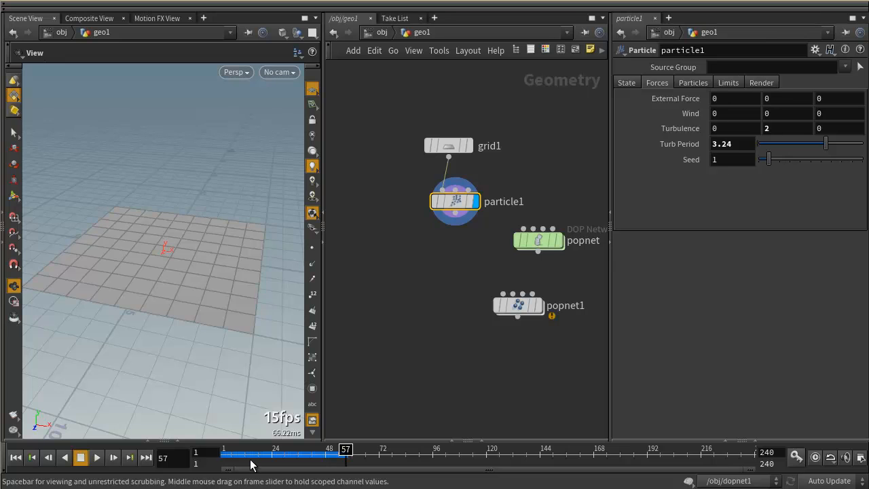
- Rewind the animation to frame 1 and set the Particle node's Y Wind to 10
{"action": "left_click_drag", "start_coordinate": [250, 455], "coordinate": [206, 459]}
{"action": "left_click", "coordinate": [779, 114]}
{"action": "type", "text": "10"}
{"action": "key", "text": "Return"}
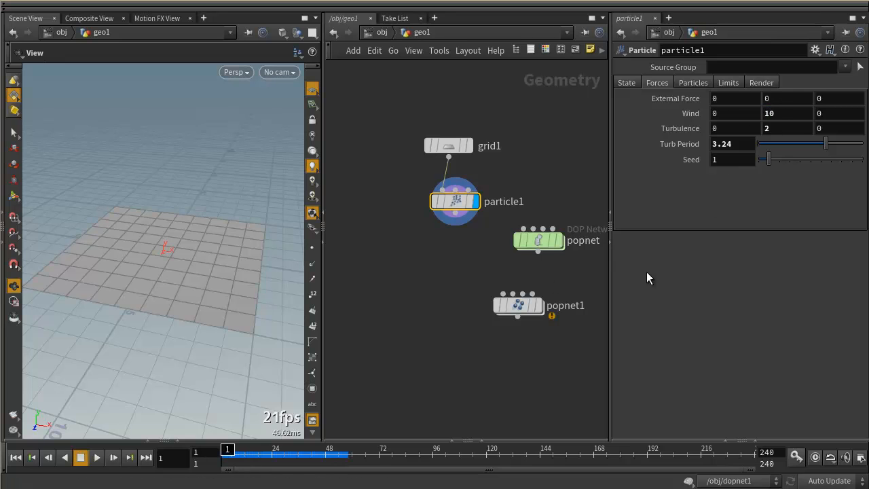
- Play and stop the animation, then scrub to frame 61 to examine how the grid moves in the wind
{"action": "left_click", "coordinate": [97, 457]}
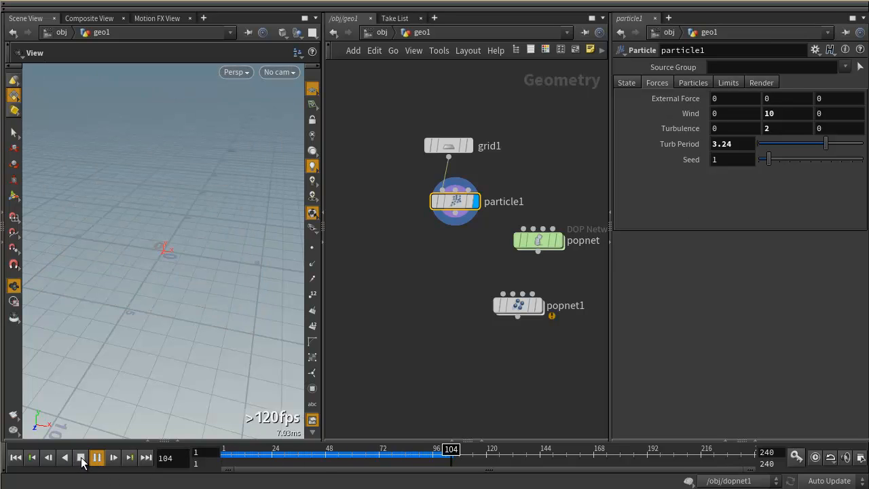
{"action": "left_click", "coordinate": [80, 457]}
{"action": "left_click_drag", "start_coordinate": [234, 298], "coordinate": [143, 412]}
{"action": "left_click_drag", "start_coordinate": [288, 453], "coordinate": [354, 454]}
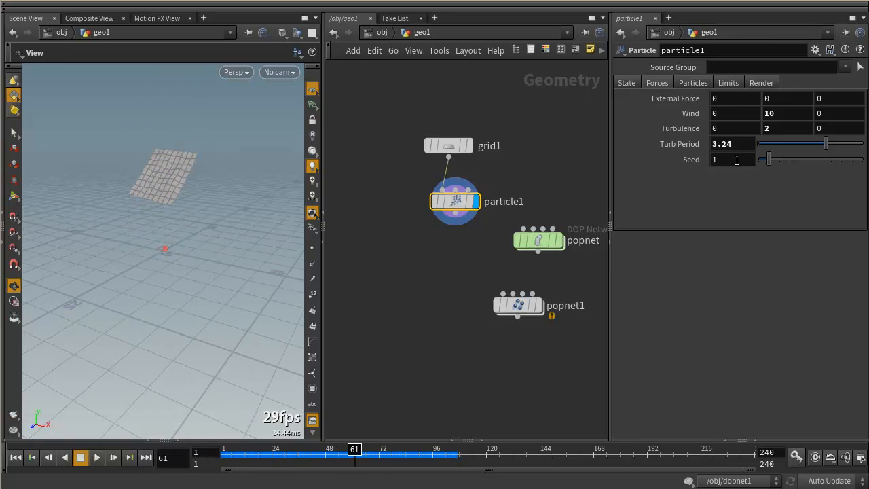
- Raise the Particle node's Y Turbulence to 30 and rewind the animation to frame 1
{"action": "left_click", "coordinate": [784, 128]}
{"action": "type", "text": "30"}
{"action": "key", "text": "Return"}
{"action": "left_click", "coordinate": [247, 453]}
{"action": "mouse_move", "coordinate": [247, 453]}
{"action": "left_mouse_down"}
{"action": "mouse_move", "coordinate": [227, 453]}
{"action": "mouse_move", "coordinate": [437, 455]}
{"action": "mouse_move", "coordinate": [417, 475]}
{"action": "mouse_move", "coordinate": [224, 468]}
{"action": "left_mouse_up"}
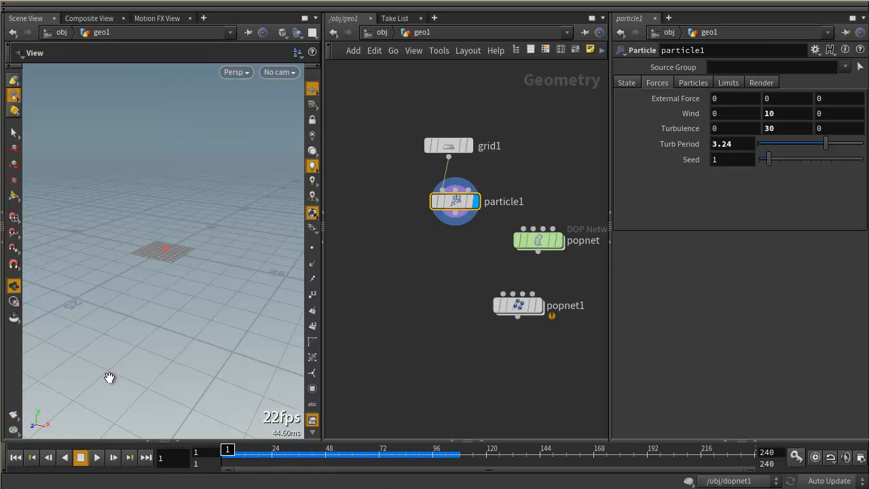
- Examine the Particle node's particle attribute and limit parameters
{"action": "left_click_drag", "start_coordinate": [102, 336], "coordinate": [271, 317]}
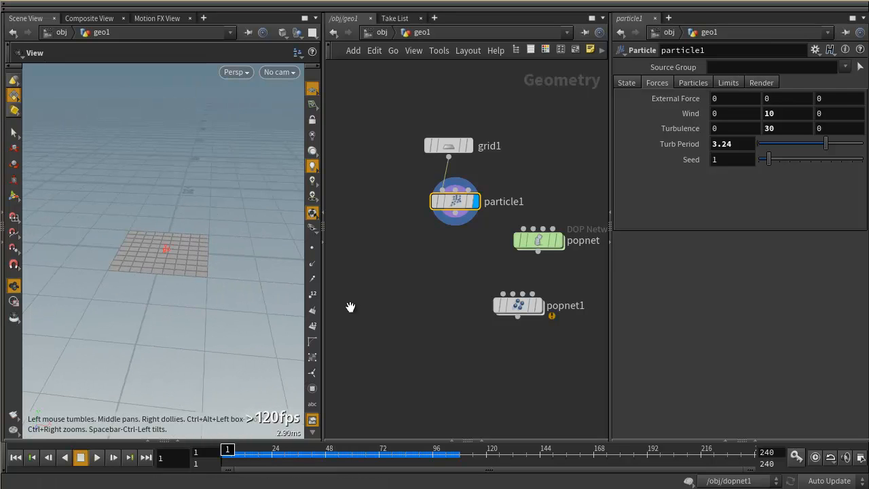
{"action": "left_click_drag", "start_coordinate": [458, 201], "coordinate": [449, 201]}
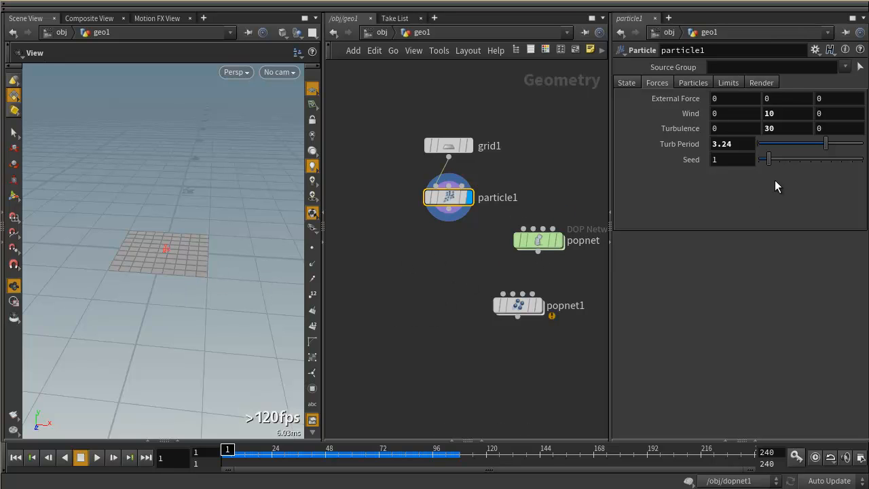
{"action": "left_click", "coordinate": [693, 82]}
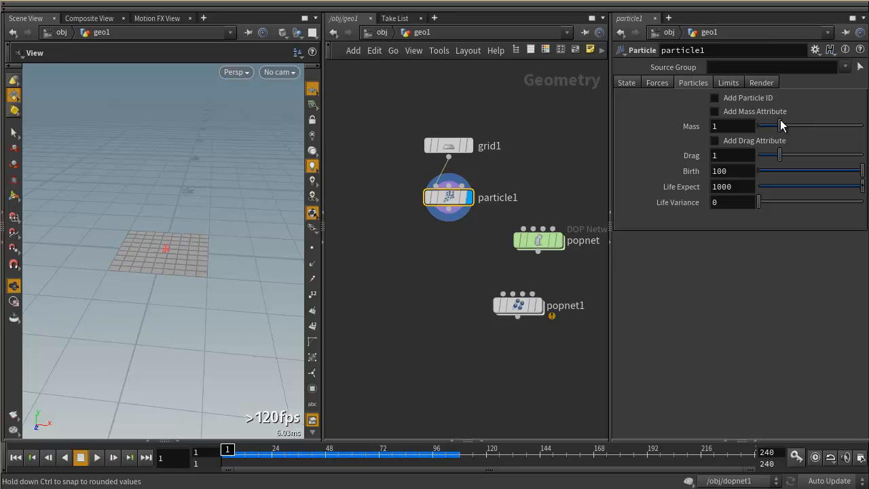
{"action": "left_click", "coordinate": [735, 82]}
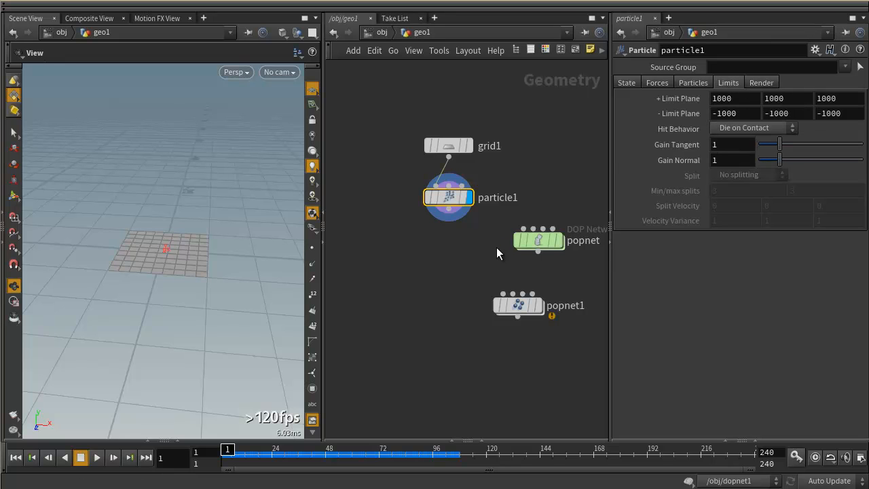
- Delete the Particle node from the geometry network
{"action": "left_click_drag", "start_coordinate": [452, 212], "coordinate": [440, 210]}
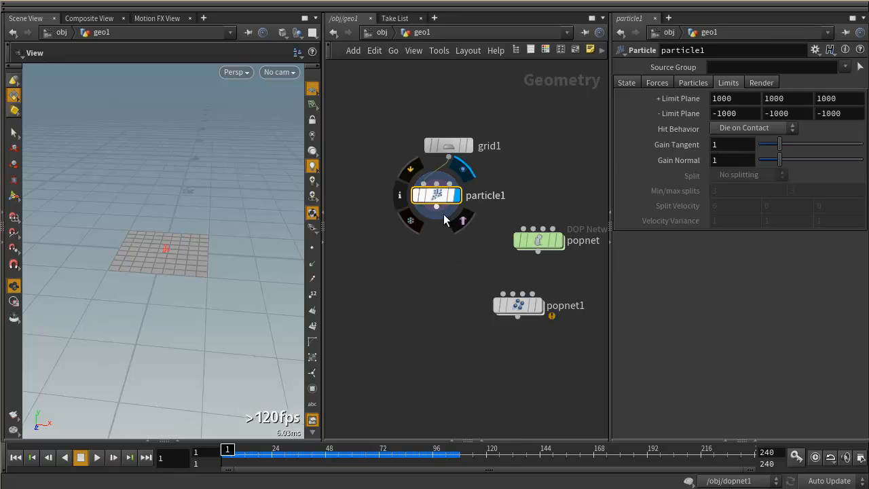
{"action": "middle_click_drag", "start_coordinate": [466, 262], "coordinate": [413, 265]}
{"action": "left_click_drag", "start_coordinate": [386, 199], "coordinate": [400, 201]}
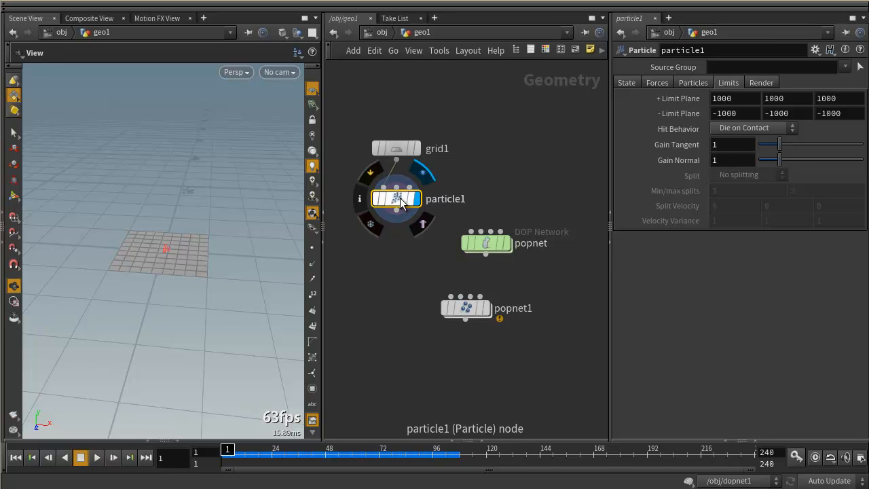
{"action": "key", "text": "Delete"}
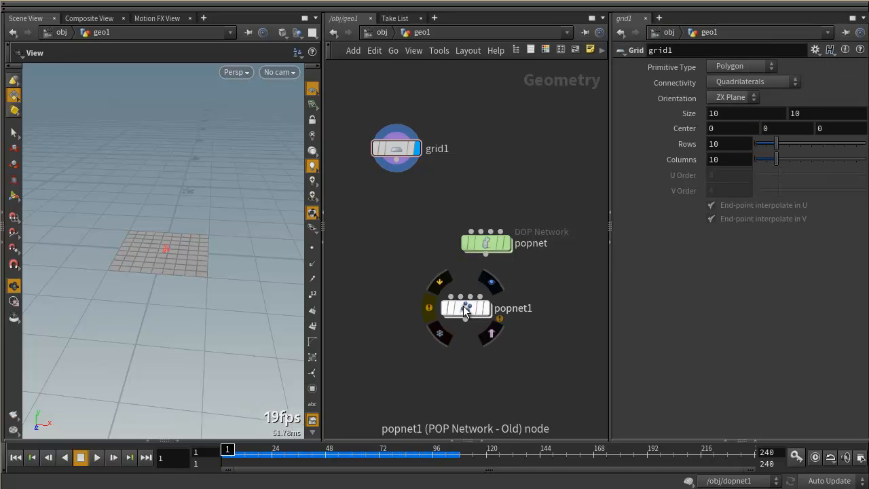
- Arrange the nodes so that popnet1 sits directly beneath the grid and the DOP-based popnet lies below both
{"action": "left_click_drag", "start_coordinate": [466, 308], "coordinate": [375, 233]}
{"action": "left_click_drag", "start_coordinate": [492, 245], "coordinate": [482, 323]}
{"action": "left_click", "coordinate": [379, 231]}
{"action": "left_click_drag", "start_coordinate": [385, 233], "coordinate": [429, 217]}
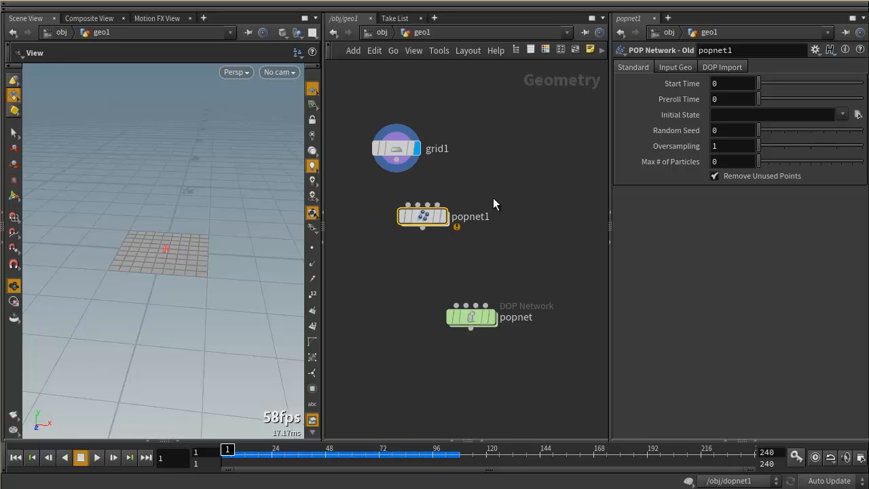
{"action": "left_click_drag", "start_coordinate": [393, 149], "coordinate": [435, 135]}
{"action": "mouse_move", "coordinate": [427, 217]}
{"action": "left_mouse_down"}
{"action": "mouse_move", "coordinate": [449, 208]}
{"action": "mouse_move", "coordinate": [432, 209]}
{"action": "left_mouse_up"}
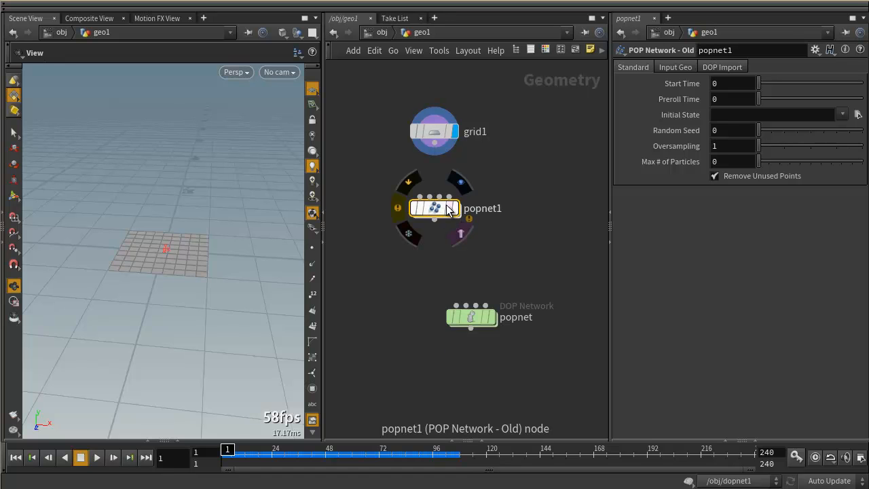
- Connect the grid's output to popnet1's first input
{"action": "scroll", "coordinate": [445, 215], "scroll_direction": "up", "scroll_amount": 2}
{"action": "left_click", "coordinate": [430, 116]}
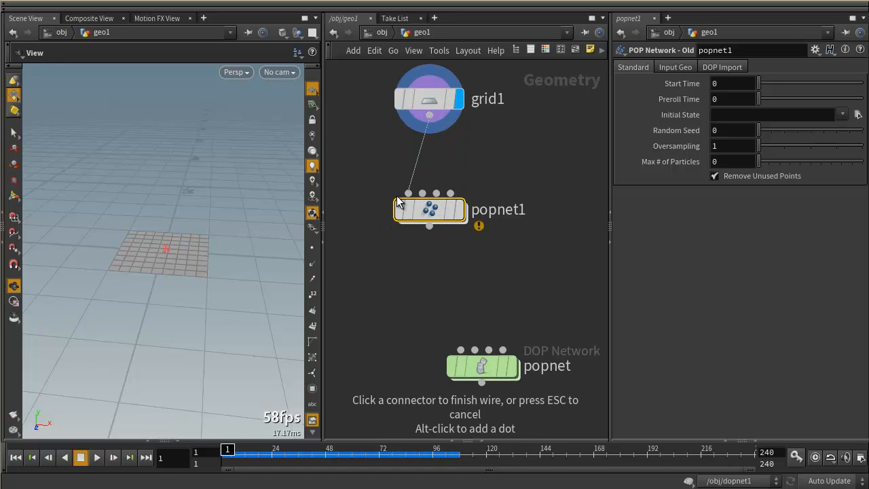
{"action": "left_click", "coordinate": [408, 194]}
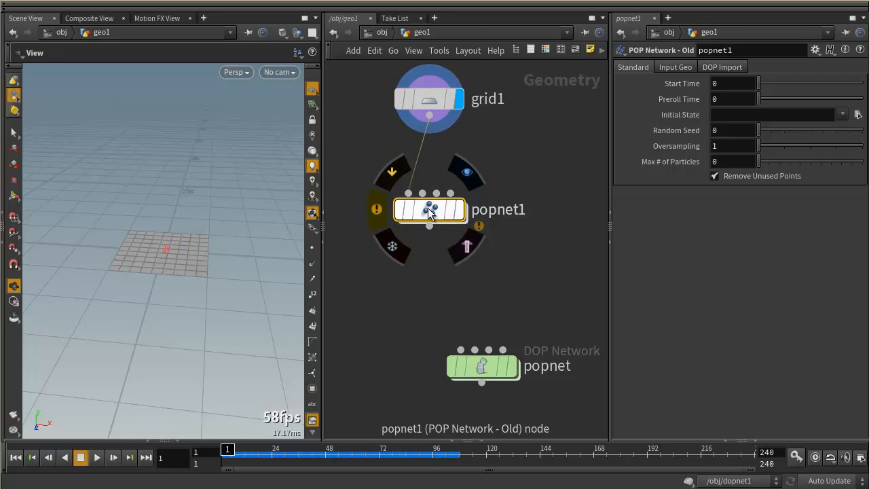
- Enter the popnet1 network and add a Source node to it
{"action": "double_click", "coordinate": [428, 209]}
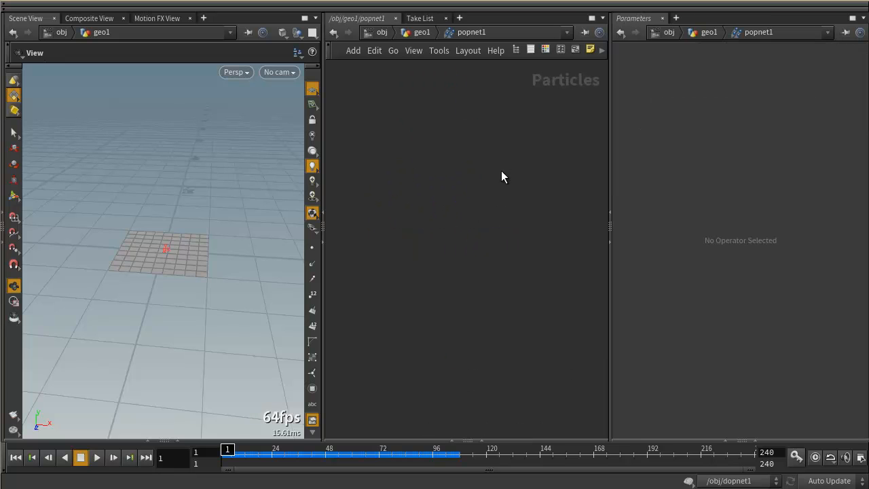
{"action": "key", "text": "Tab"}
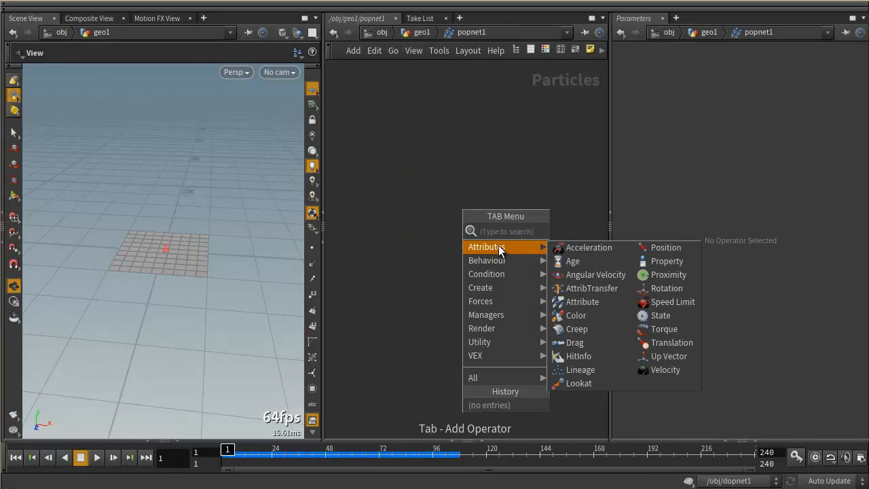
{"action": "mouse_move", "coordinate": [506, 299]}
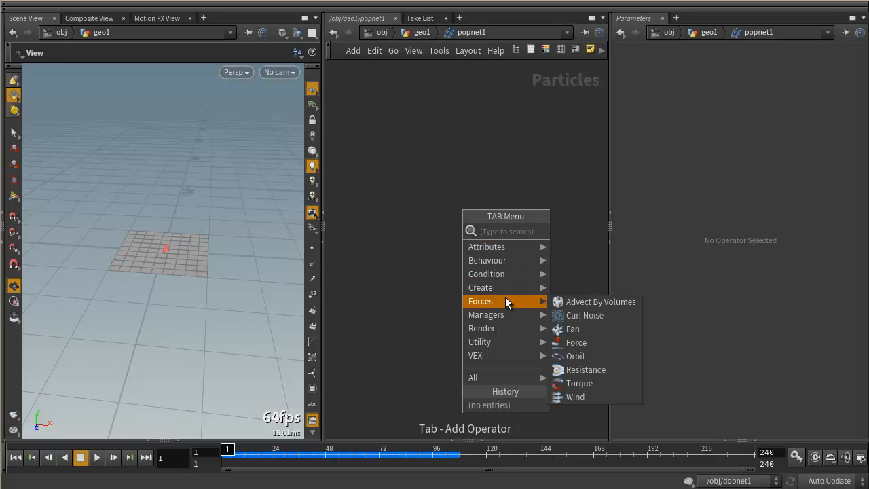
{"action": "key", "text": "Escape"}
{"action": "key", "text": "Tab"}
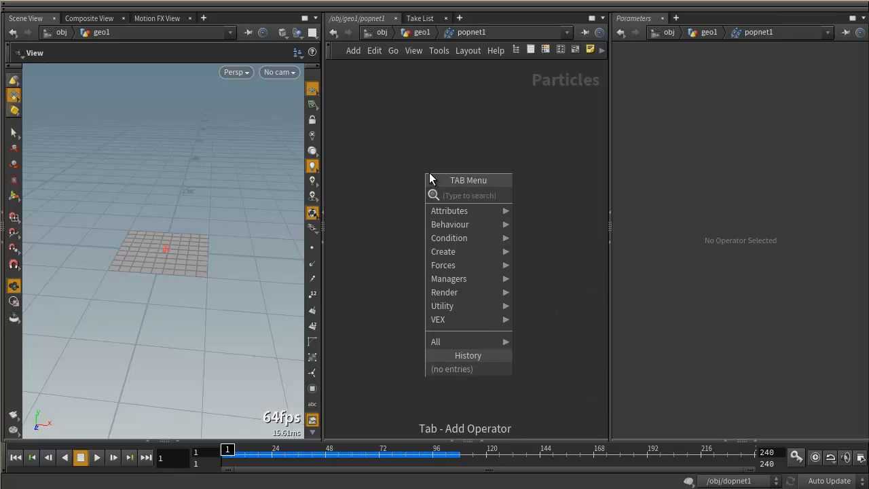
{"action": "type", "text": "sou"}
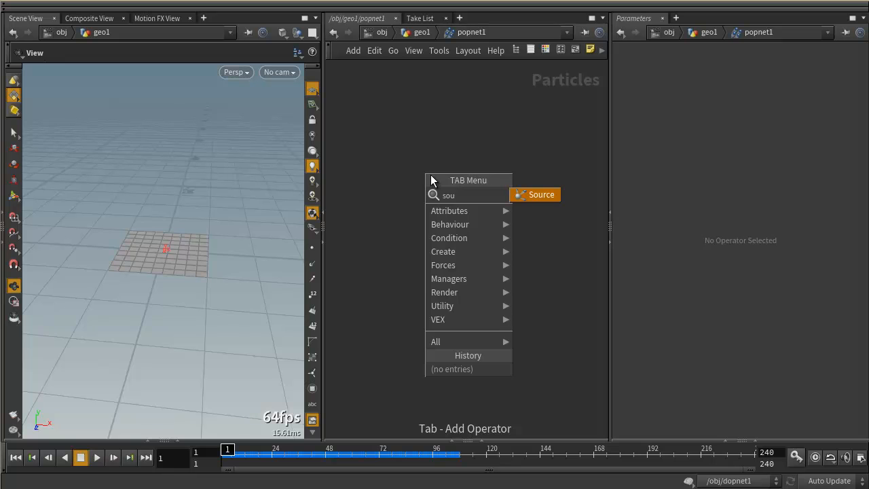
{"action": "left_click", "coordinate": [531, 194]}
{"action": "left_click", "coordinate": [453, 157]}
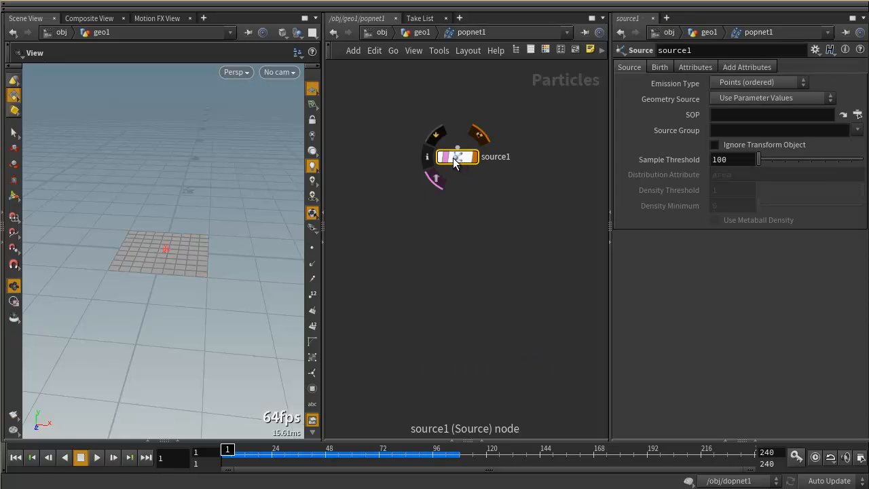
{"action": "scroll", "coordinate": [440, 167], "scroll_direction": "up", "scroll_amount": 3}
{"action": "middle_click_drag", "start_coordinate": [464, 229], "coordinate": [466, 229]}
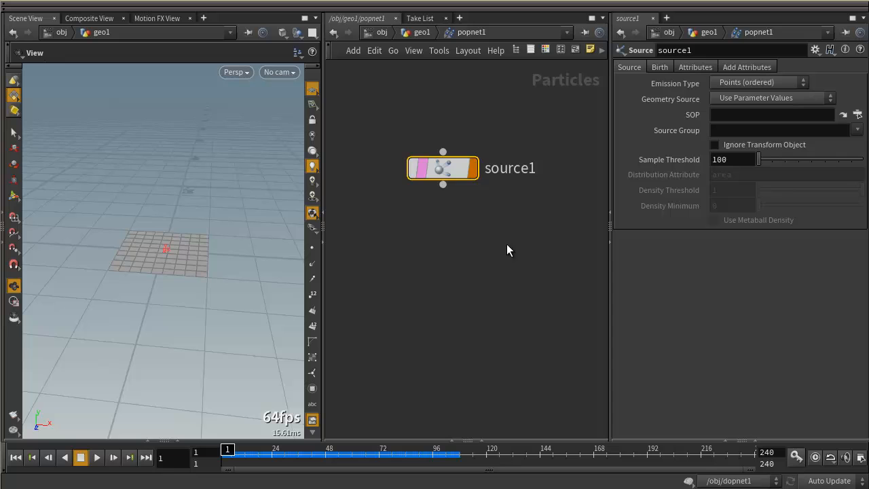
- Return to the geo1 network and wire the grid's output to popnet1's second and third inputs as well
{"action": "left_click", "coordinate": [744, 97]}
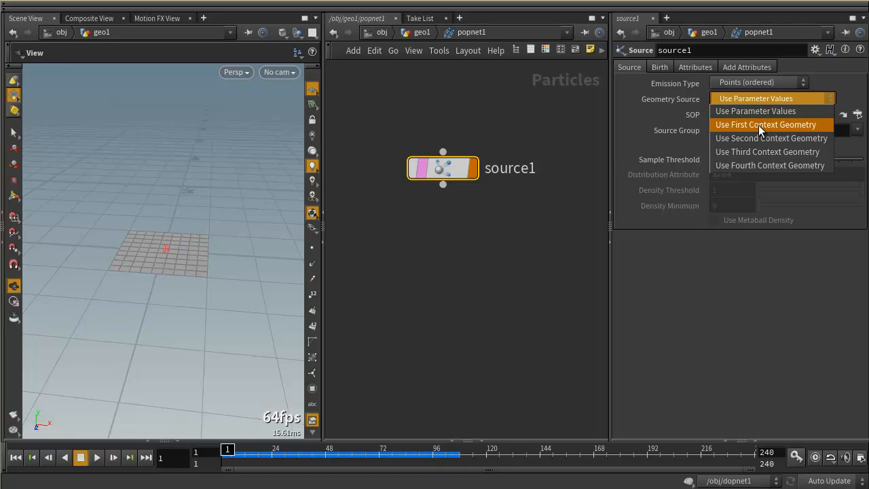
{"action": "left_click", "coordinate": [419, 32]}
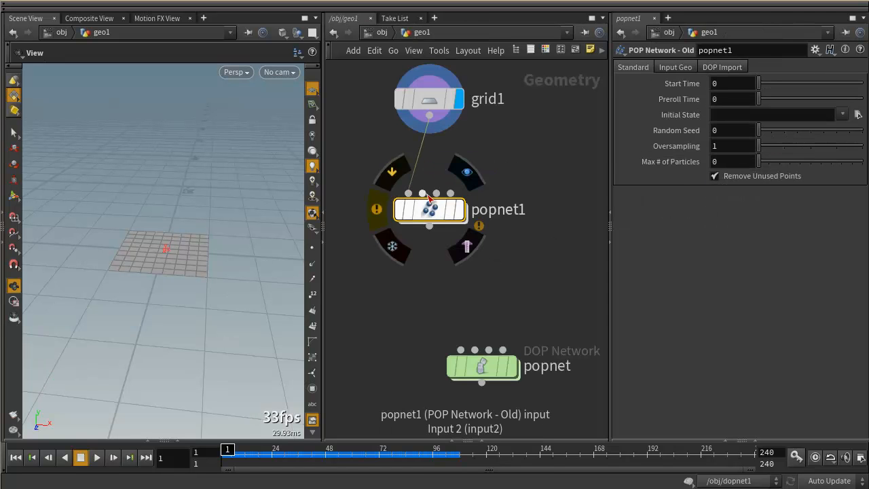
{"action": "left_click", "coordinate": [429, 116]}
{"action": "left_click", "coordinate": [422, 194]}
{"action": "left_click", "coordinate": [431, 117]}
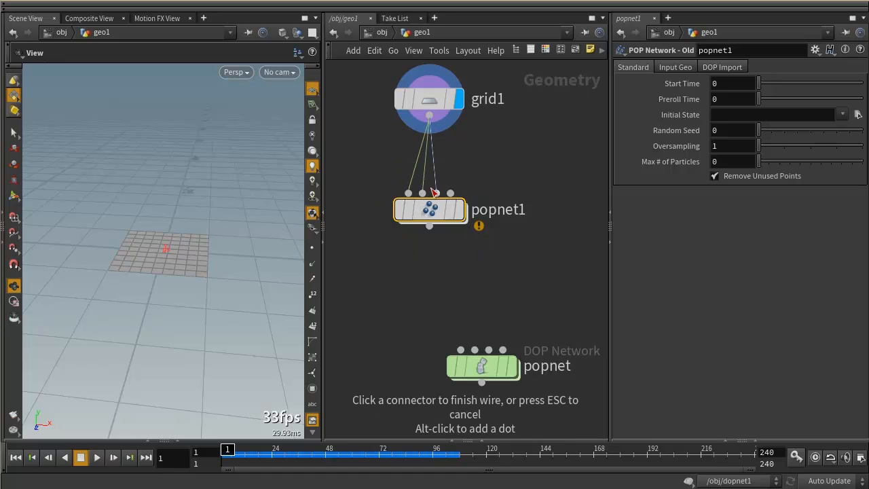
{"action": "left_click", "coordinate": [436, 193]}
- Cut the grid's wires to popnet1's first and second inputs and turn on popnet1's display flag
{"action": "key", "text": "y"}
{"action": "left_click_drag", "start_coordinate": [396, 163], "coordinate": [432, 177]}
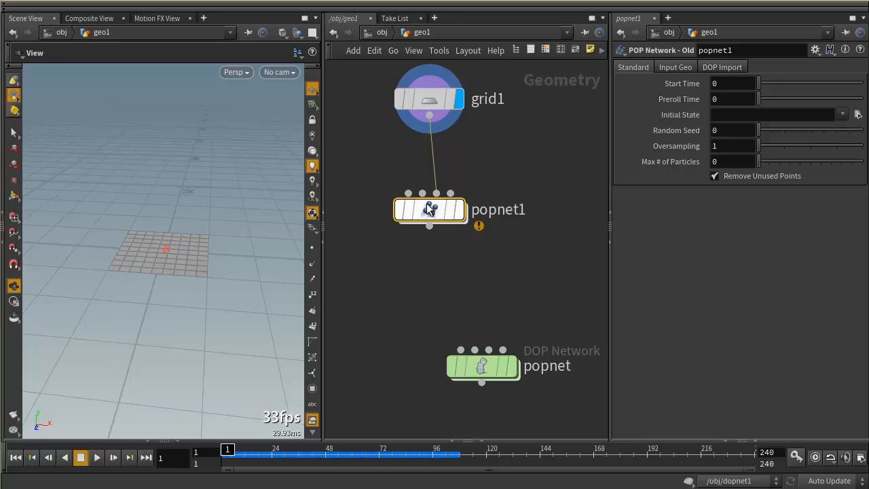
{"action": "left_click_drag", "start_coordinate": [431, 211], "coordinate": [417, 204]}
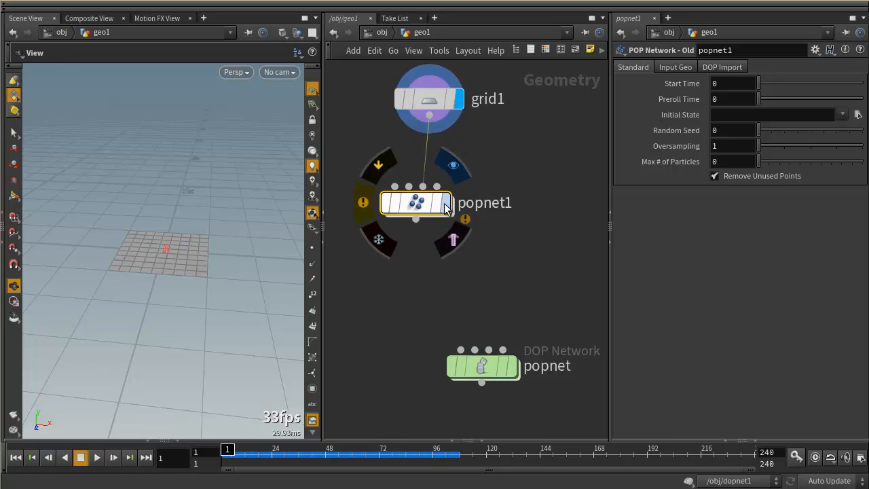
{"action": "left_click", "coordinate": [445, 203]}
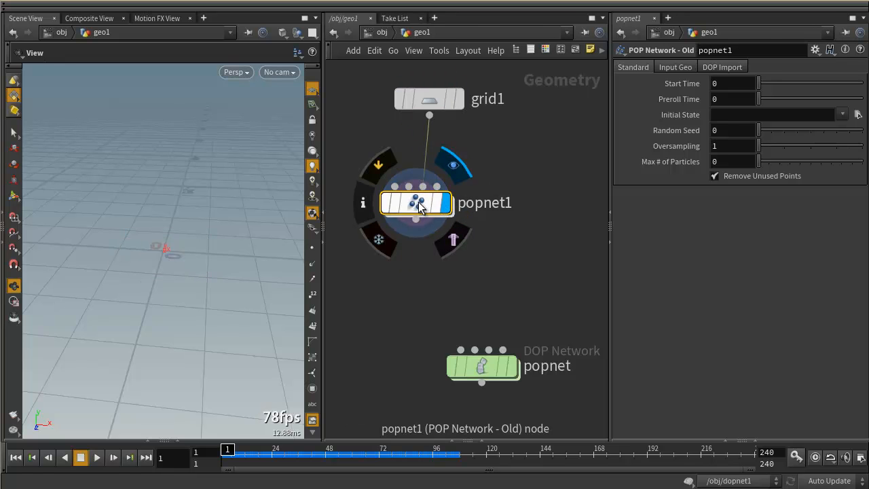
- Inside popnet1, set the Source node's Geometry Source to Use Third Context Geometry
{"action": "double_click", "coordinate": [419, 203]}
{"action": "left_click", "coordinate": [746, 97]}
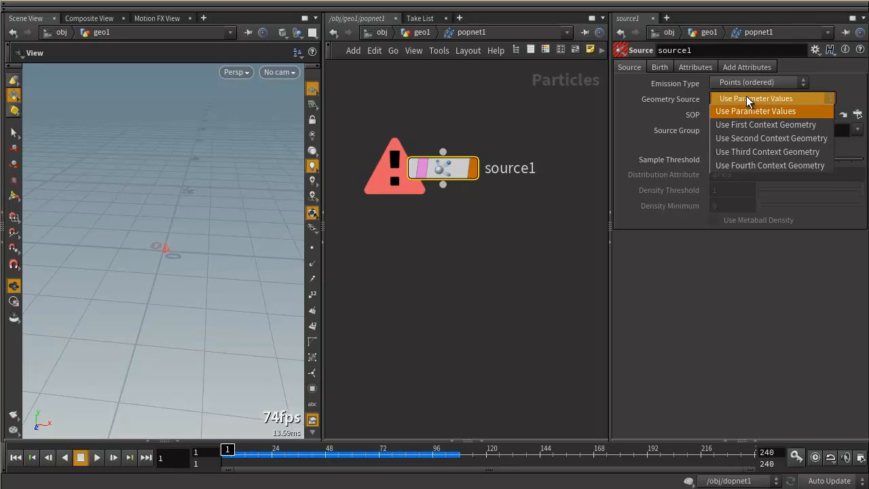
{"action": "left_click", "coordinate": [748, 151]}
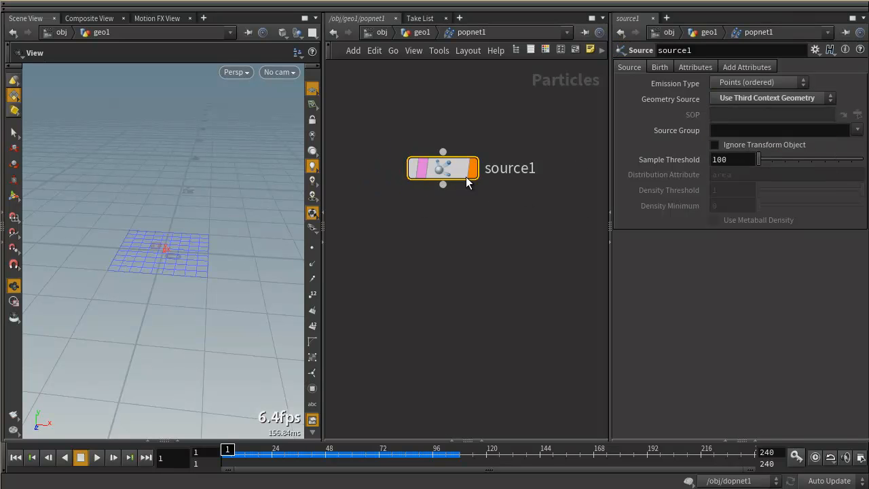
{"action": "left_click_drag", "start_coordinate": [440, 173], "coordinate": [448, 176]}
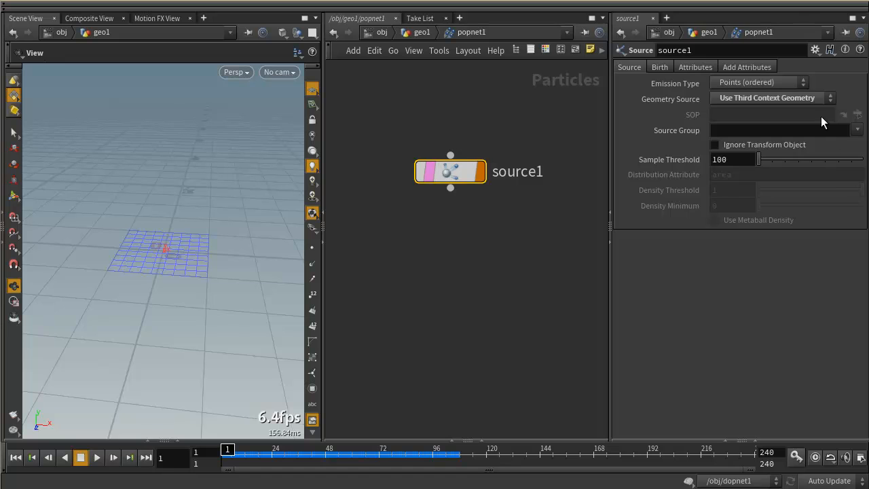
{"action": "left_click", "coordinate": [760, 82]}
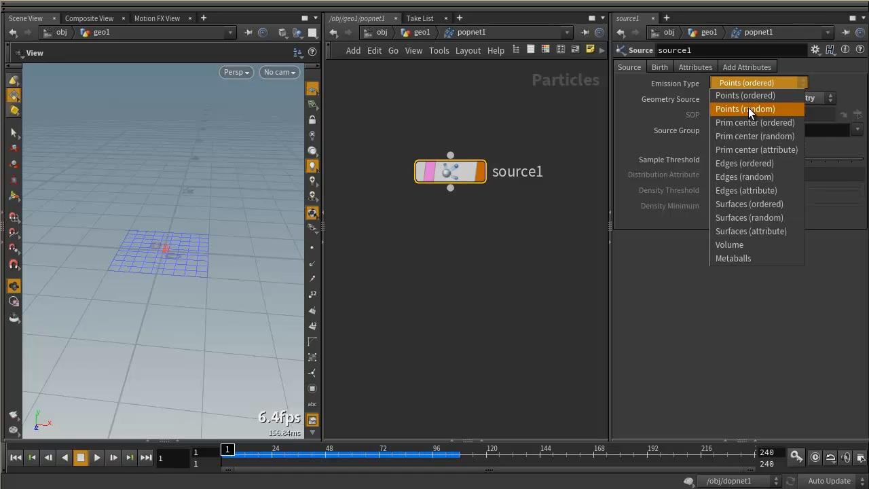
{"action": "left_click", "coordinate": [434, 242]}
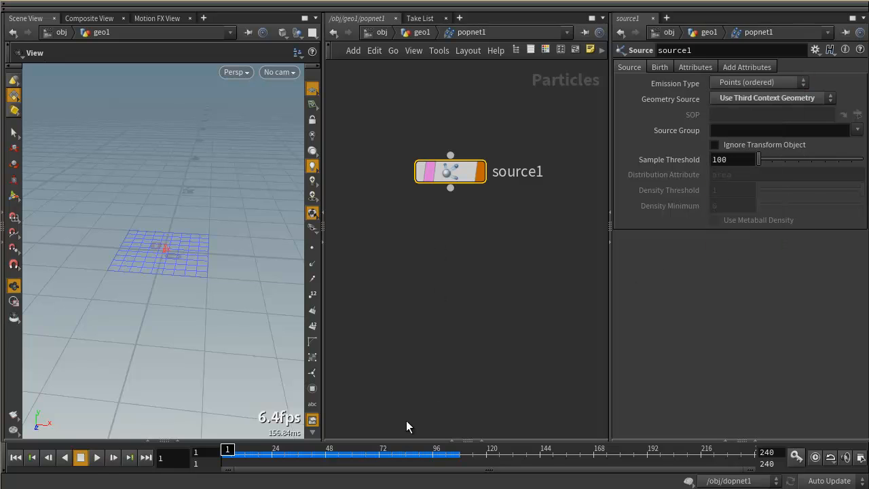
- Play the simulation briefly, stop it, and review the Source node's Birth and Attributes settings
{"action": "left_click", "coordinate": [97, 457]}
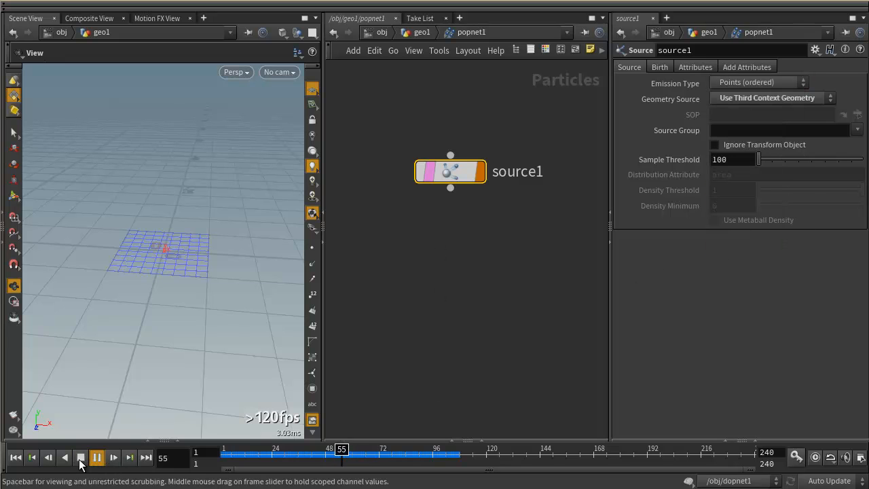
{"action": "left_click", "coordinate": [97, 456]}
{"action": "mouse_move", "coordinate": [457, 180]}
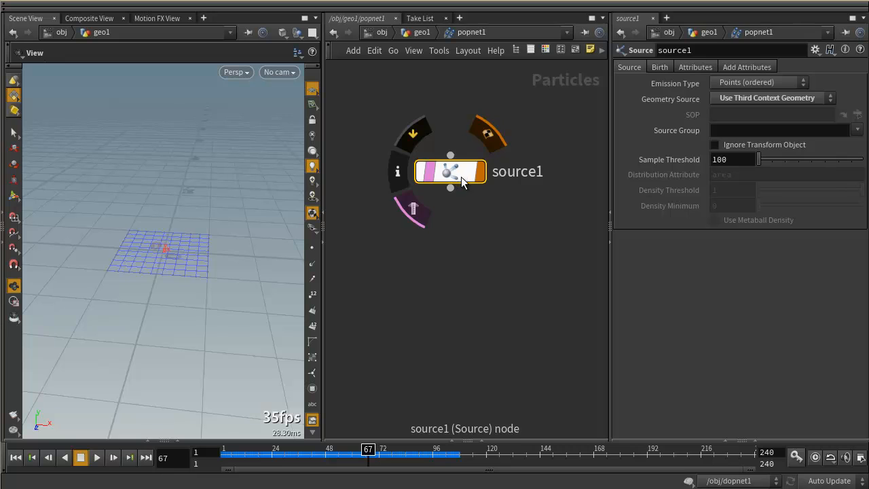
{"action": "left_click", "coordinate": [666, 66]}
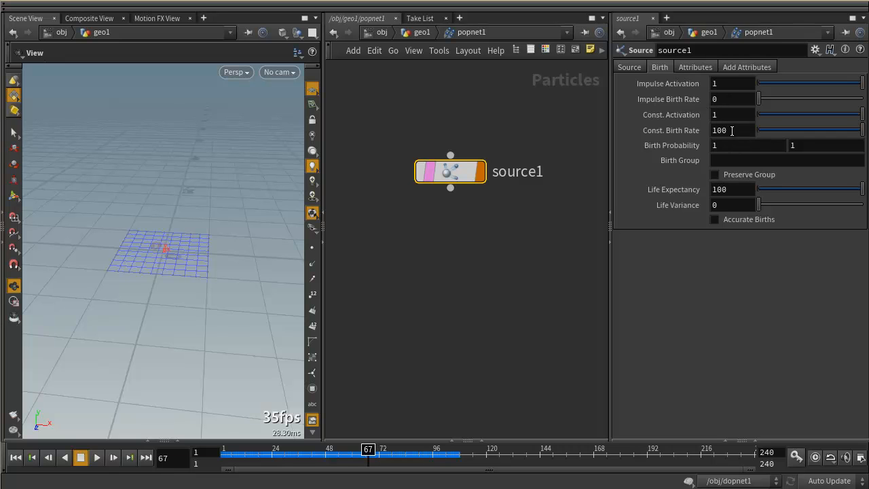
{"action": "left_click", "coordinate": [693, 67]}
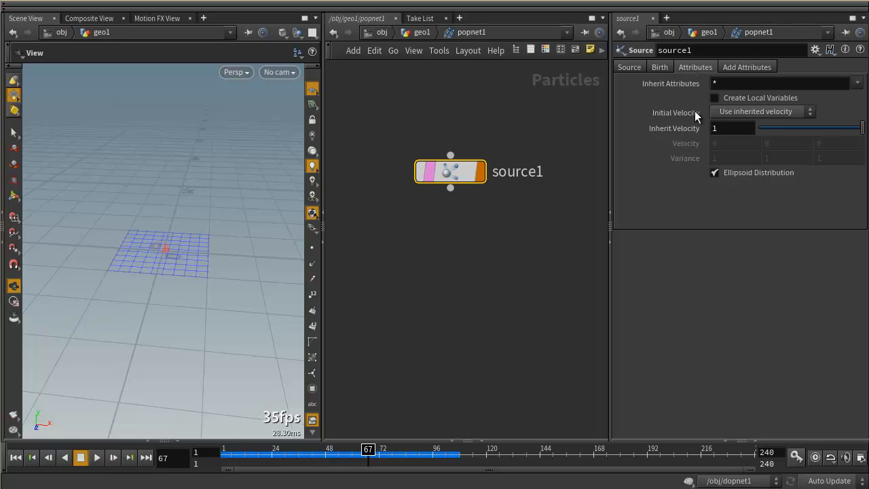
- Replay the simulation from the first frame and examine the grid up close for emitted particles
{"action": "scroll", "coordinate": [149, 310], "scroll_direction": "up", "scroll_amount": 2}
{"action": "left_click", "coordinate": [15, 458]}
{"action": "left_click_drag", "start_coordinate": [140, 287], "coordinate": [170, 312]}
{"action": "left_click", "coordinate": [97, 457]}
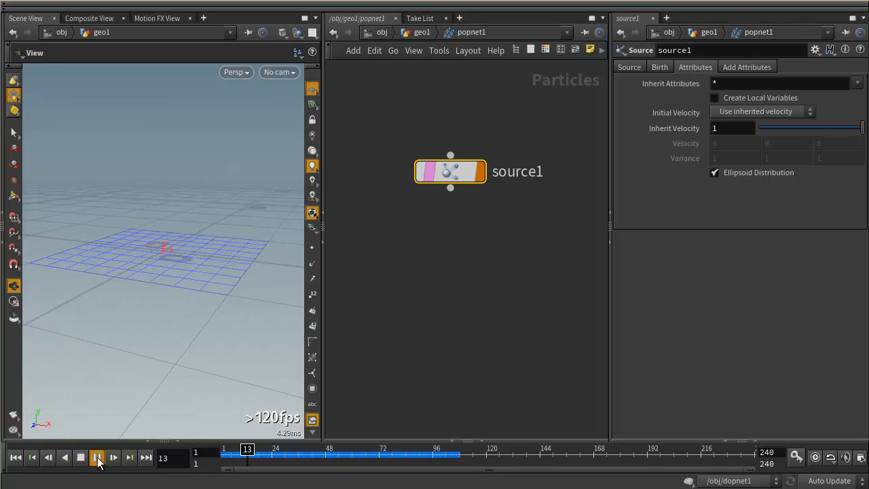
{"action": "left_click", "coordinate": [80, 457]}
{"action": "left_click_drag", "start_coordinate": [116, 407], "coordinate": [224, 278]}
{"action": "mouse_move", "coordinate": [451, 174]}
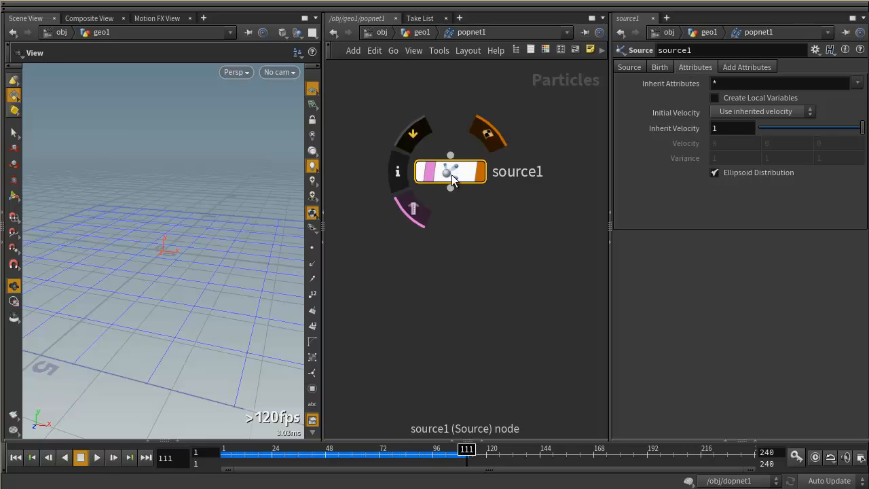
- Recheck the Source node's emission settings, check grid1's parameters in geo1, and return inside popnet1
{"action": "left_click", "coordinate": [634, 68]}
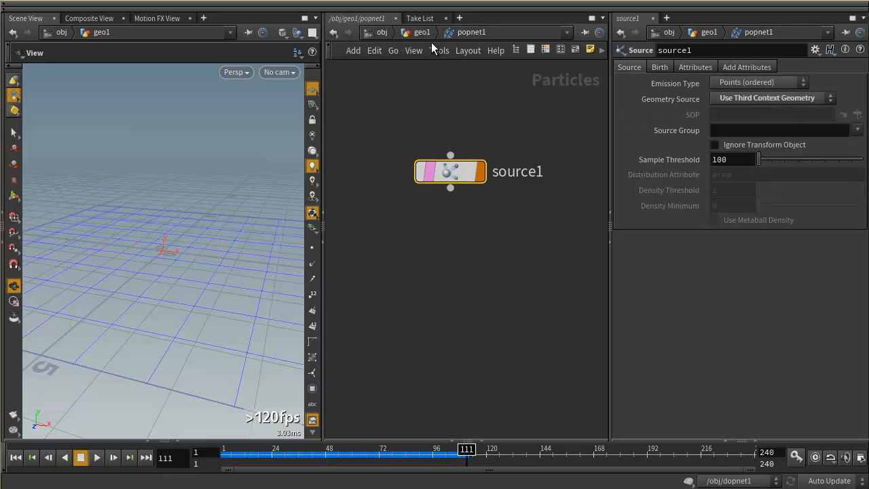
{"action": "key", "text": "u"}
{"action": "mouse_move", "coordinate": [412, 203]}
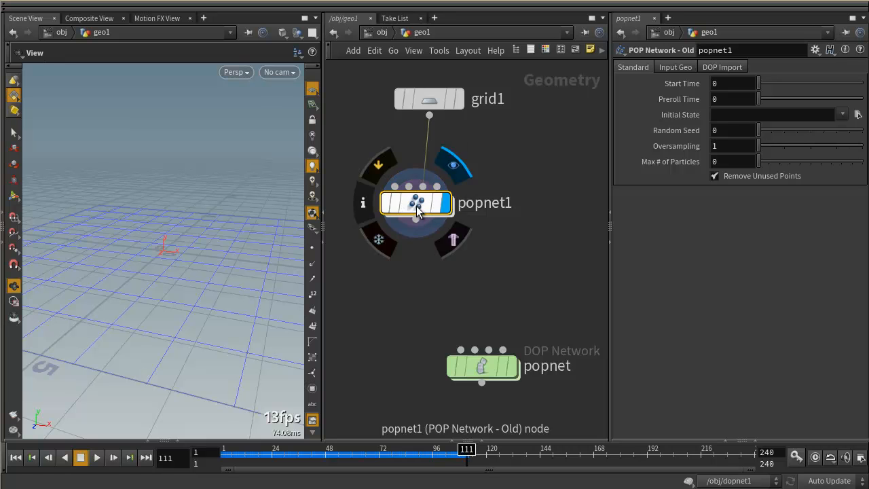
{"action": "left_click", "coordinate": [430, 99]}
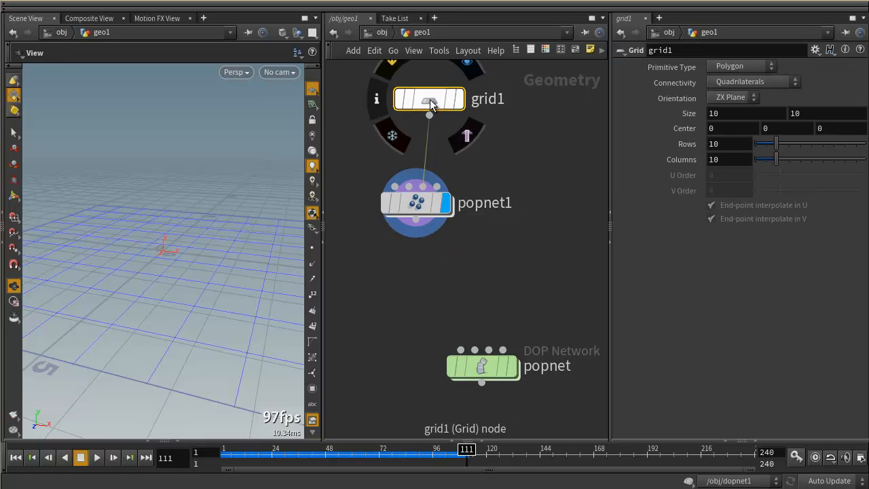
{"action": "key", "text": "i"}
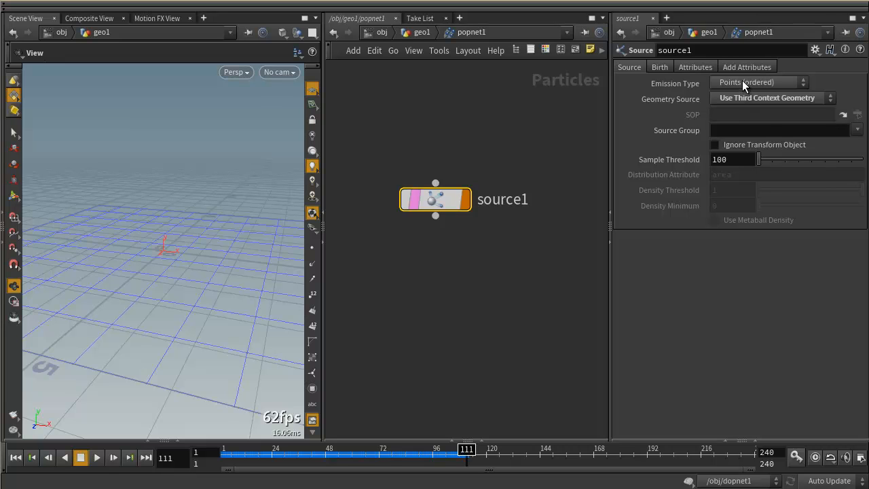
- Set the Source node's Impulse Activation to 0 and scrub the timeline from the first frame to check the emission
{"action": "left_click", "coordinate": [658, 67]}
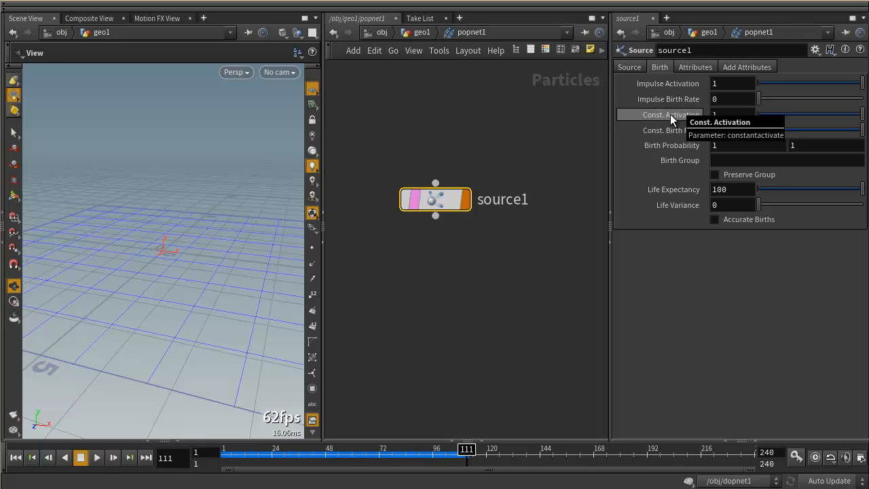
{"action": "left_click_drag", "start_coordinate": [773, 82], "coordinate": [749, 84]}
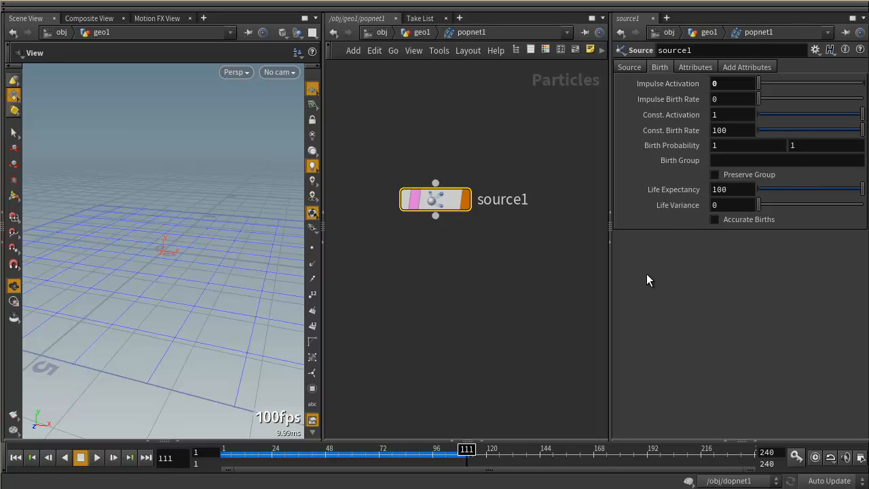
{"action": "left_click", "coordinate": [221, 456]}
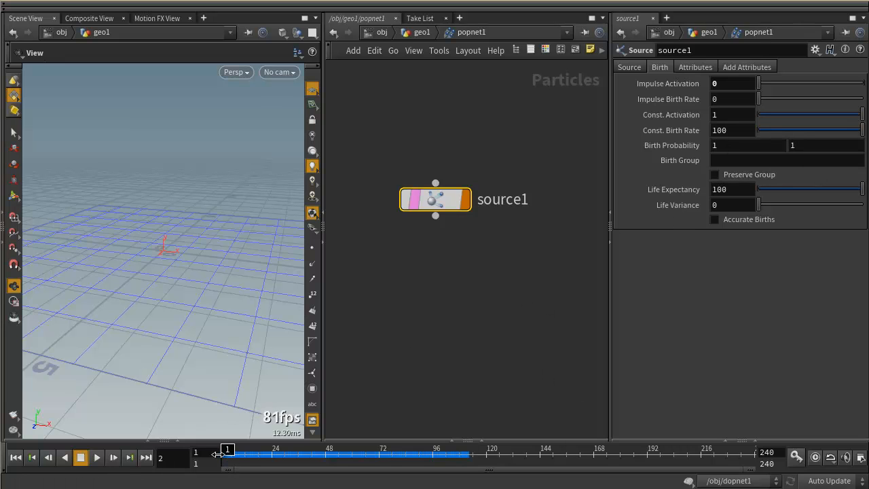
{"action": "left_click_drag", "start_coordinate": [221, 462], "coordinate": [397, 462]}
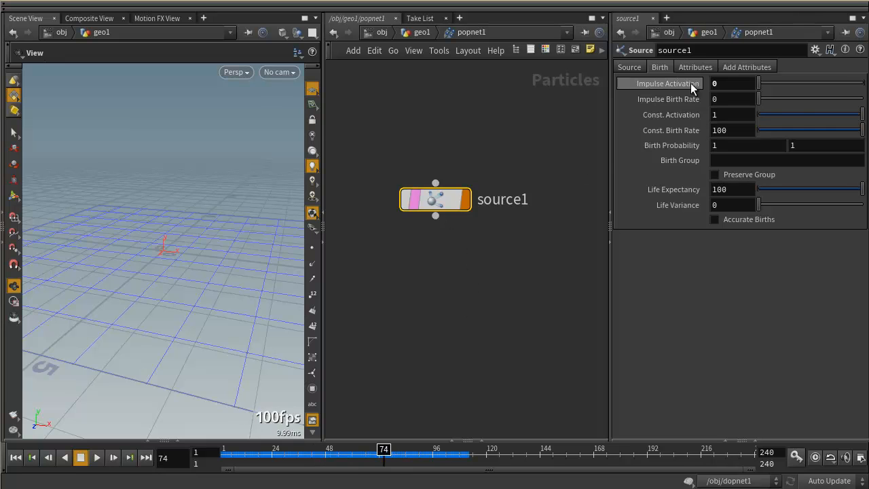
- Add a Force node wired below source1, turn on its orange flag, and set its Y force to -1
{"action": "left_click", "coordinate": [695, 67]}
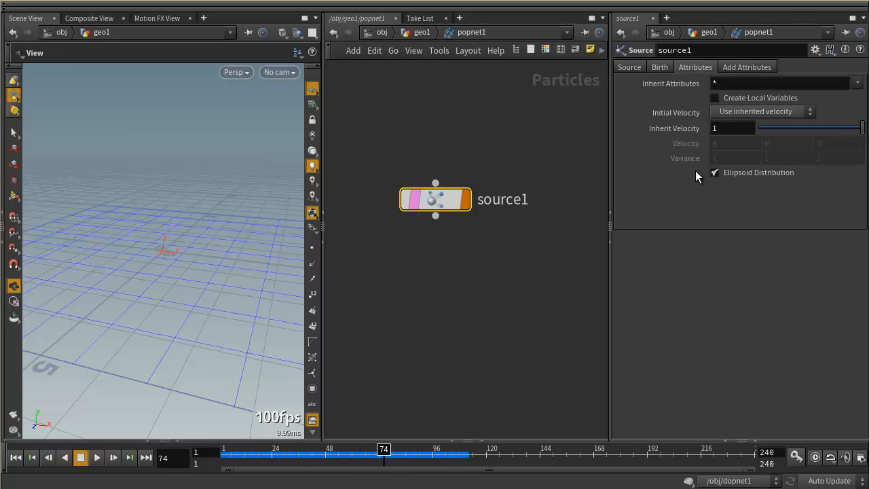
{"action": "left_click_drag", "start_coordinate": [722, 128], "coordinate": [698, 128]}
{"action": "left_click", "coordinate": [476, 240]}
{"action": "key", "text": "Tab"}
{"action": "type", "text": "g"}
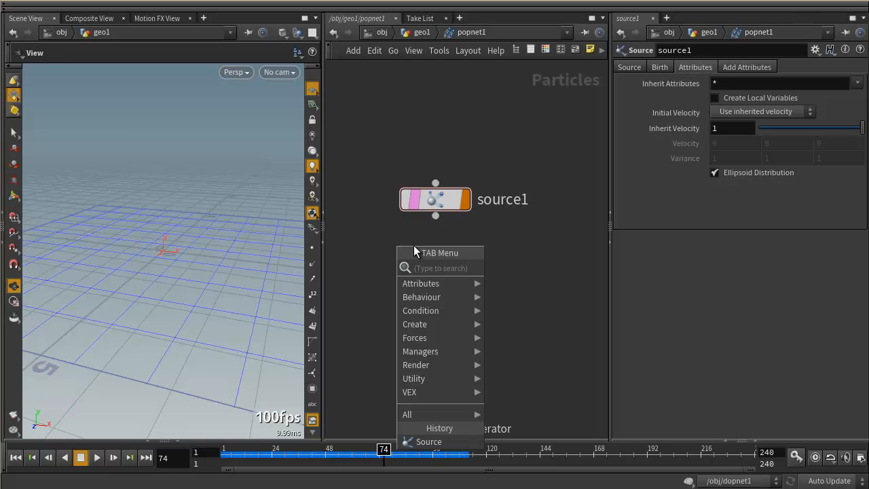
{"action": "type", "text": "for"}
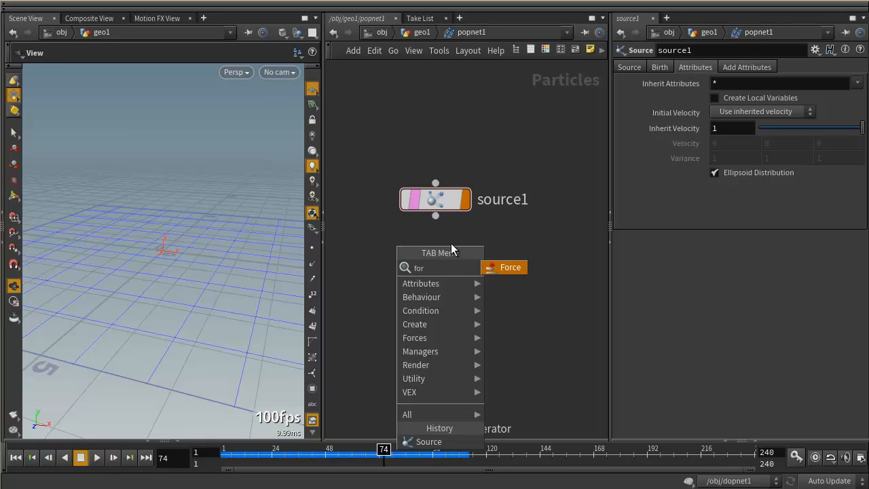
{"action": "left_click", "coordinate": [504, 269]}
{"action": "left_click", "coordinate": [445, 265]}
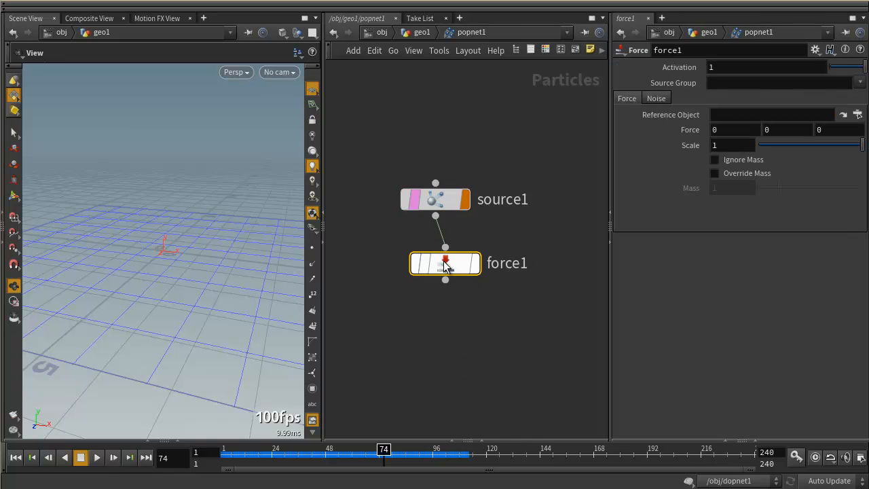
{"action": "mouse_move", "coordinate": [454, 280]}
{"action": "left_click", "coordinate": [473, 229]}
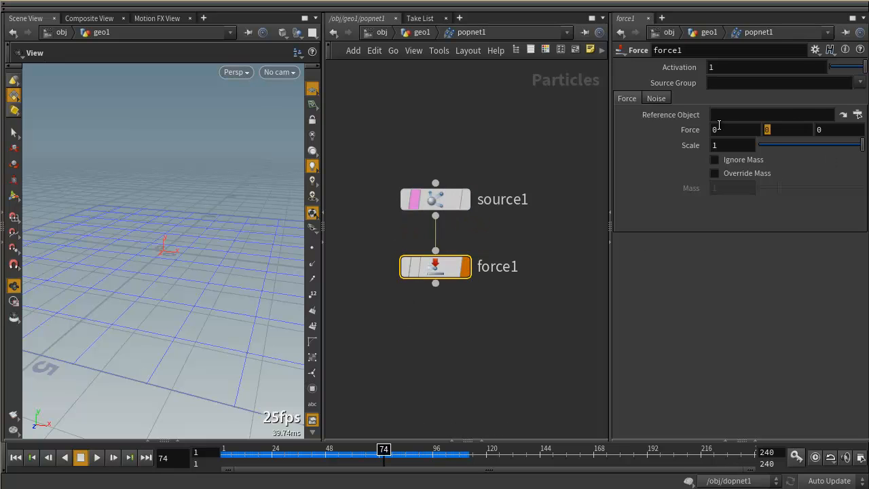
- Play the simulation with the force applied, stop it, and examine the particles below the grid
{"action": "left_click_drag", "start_coordinate": [260, 201], "coordinate": [194, 313]}
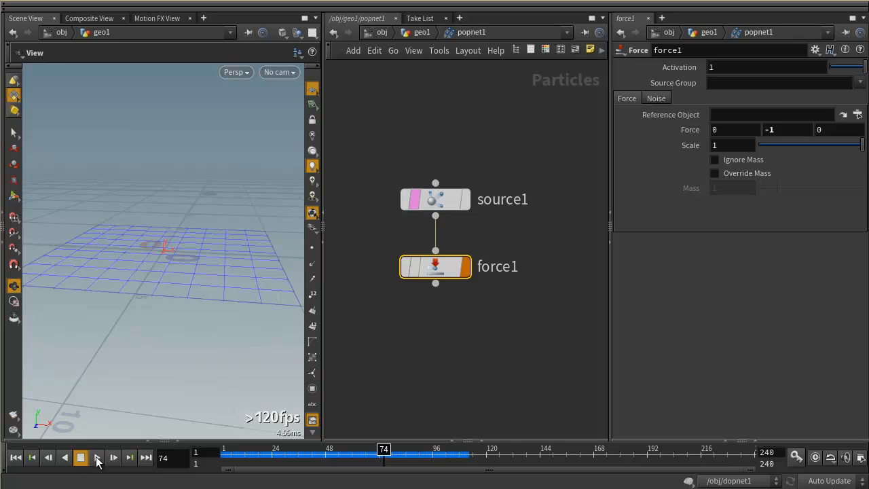
{"action": "left_click", "coordinate": [97, 457]}
{"action": "left_click", "coordinate": [81, 457]}
{"action": "left_click_drag", "start_coordinate": [135, 385], "coordinate": [194, 310]}
{"action": "left_click_drag", "start_coordinate": [195, 263], "coordinate": [172, 273]}
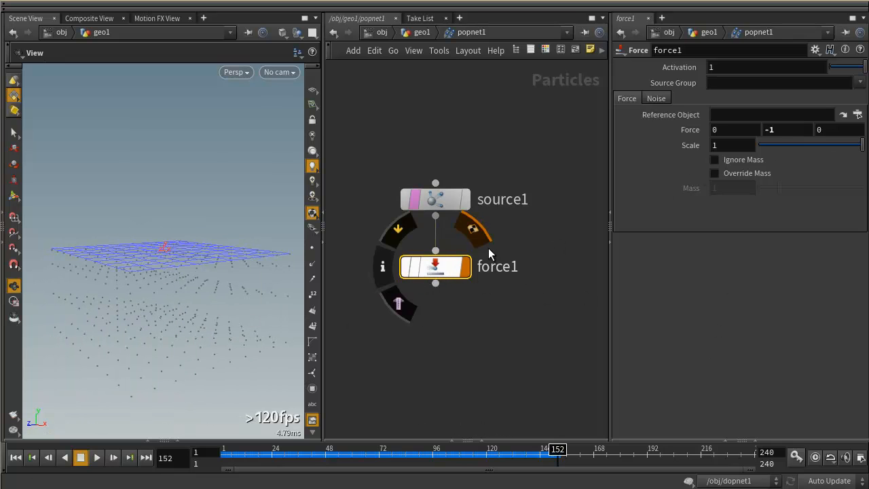
- Check source1's Emission Type against the particle layout and rewind the simulation to frame 1
{"action": "left_click", "coordinate": [435, 203]}
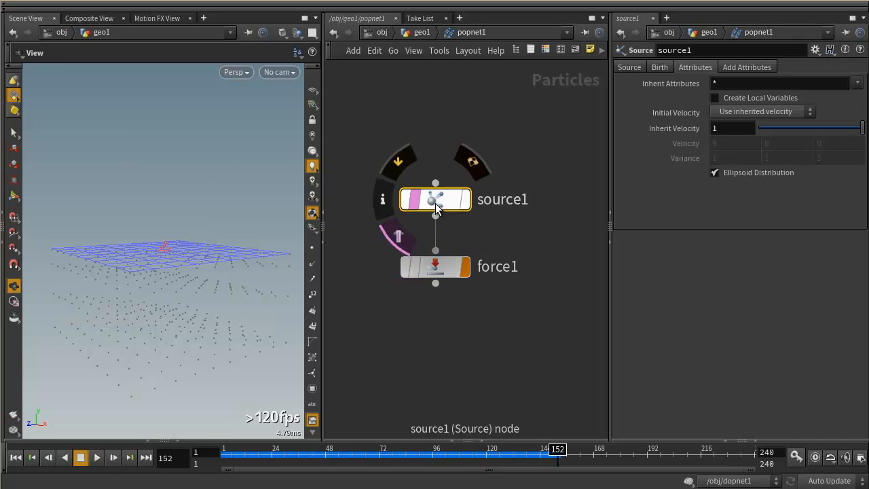
{"action": "left_click", "coordinate": [629, 66]}
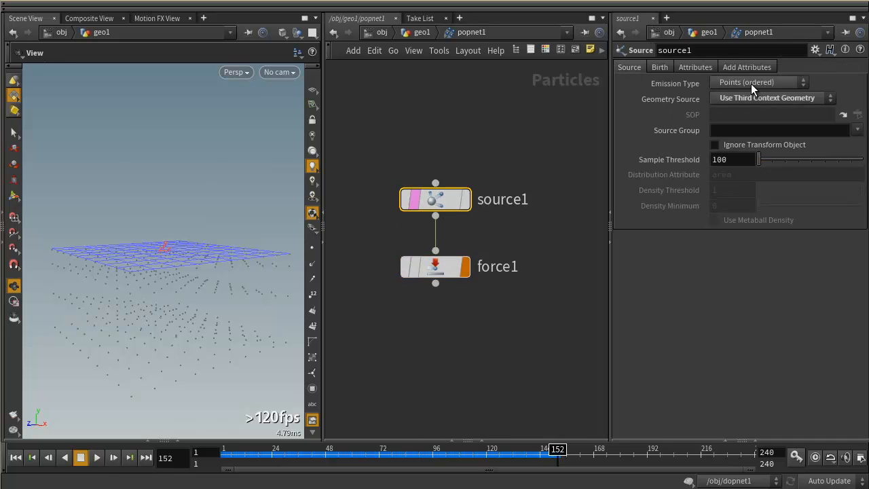
{"action": "left_click_drag", "start_coordinate": [200, 235], "coordinate": [232, 238]}
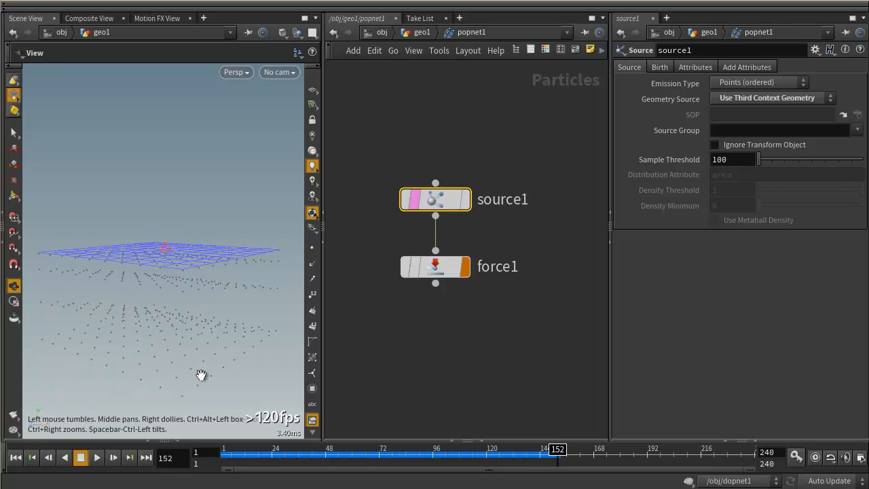
{"action": "left_click_drag", "start_coordinate": [247, 457], "coordinate": [215, 456]}
{"action": "left_click_drag", "start_coordinate": [165, 281], "coordinate": [225, 333]}
- Turn on the display of points and point numbers in the viewport
{"action": "left_click", "coordinate": [312, 248]}
{"action": "left_click", "coordinate": [313, 247]}
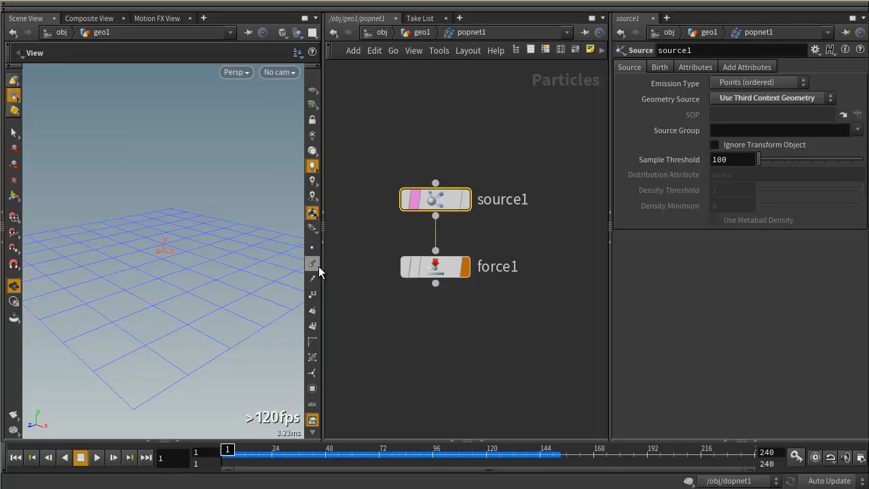
{"action": "left_click", "coordinate": [312, 249]}
{"action": "left_click_drag", "start_coordinate": [232, 253], "coordinate": [200, 215]}
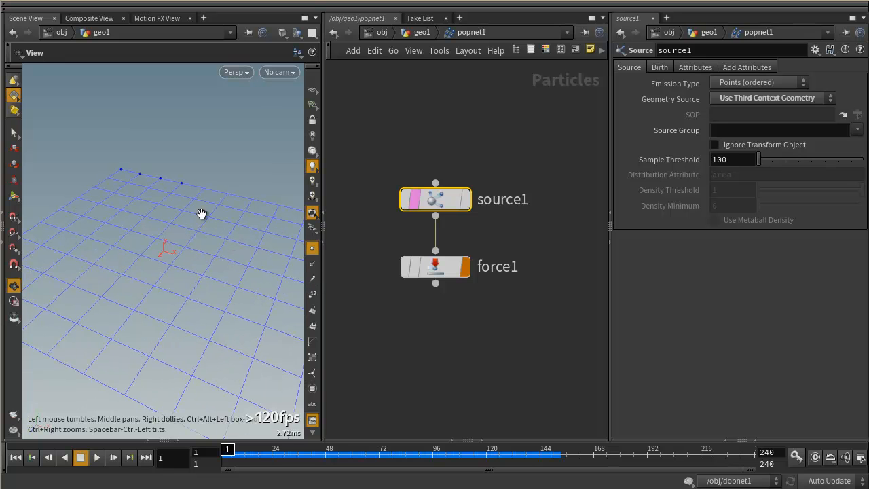
{"action": "left_click", "coordinate": [312, 294]}
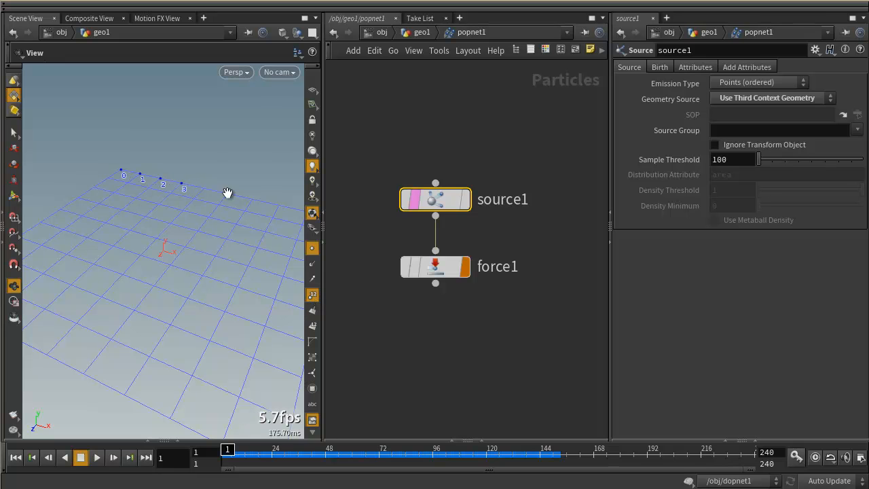
- Return to geo1, display grid1, and examine how its points are numbered across the surface
{"action": "left_click", "coordinate": [422, 32]}
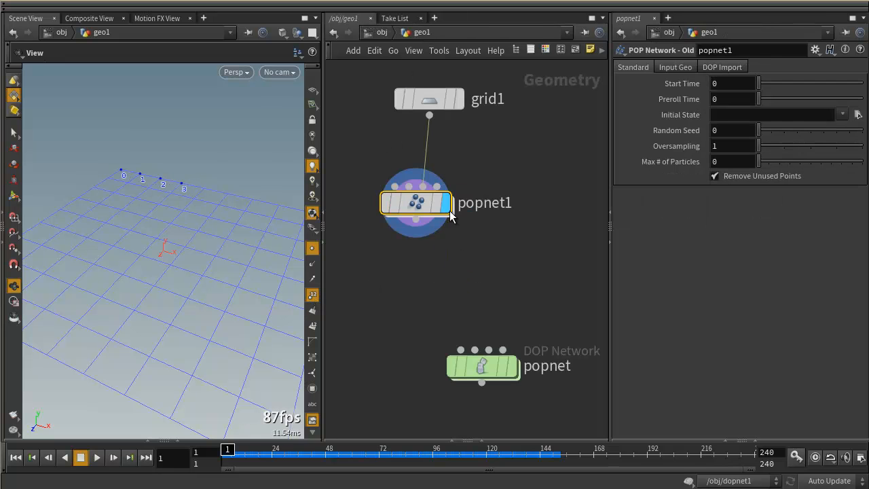
{"action": "left_click", "coordinate": [440, 98]}
{"action": "left_click", "coordinate": [460, 99]}
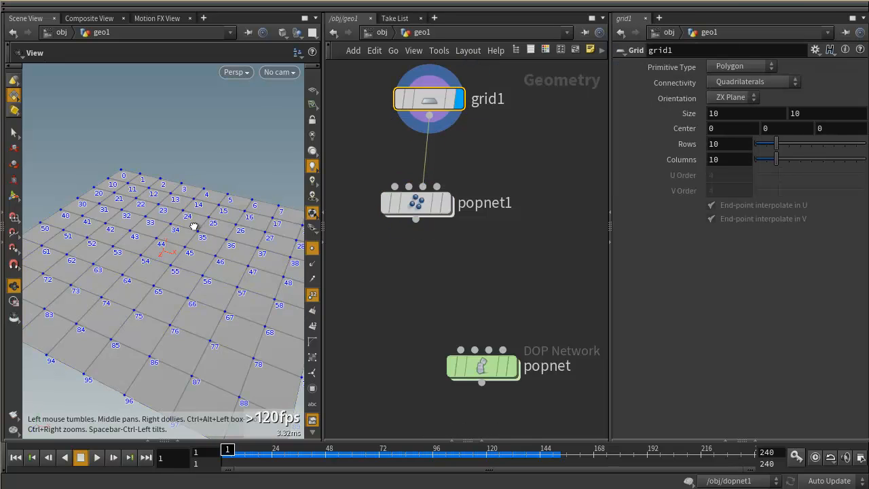
{"action": "left_click_drag", "start_coordinate": [194, 225], "coordinate": [201, 202]}
{"action": "right_click_drag", "start_coordinate": [201, 202], "coordinate": [215, 197]}
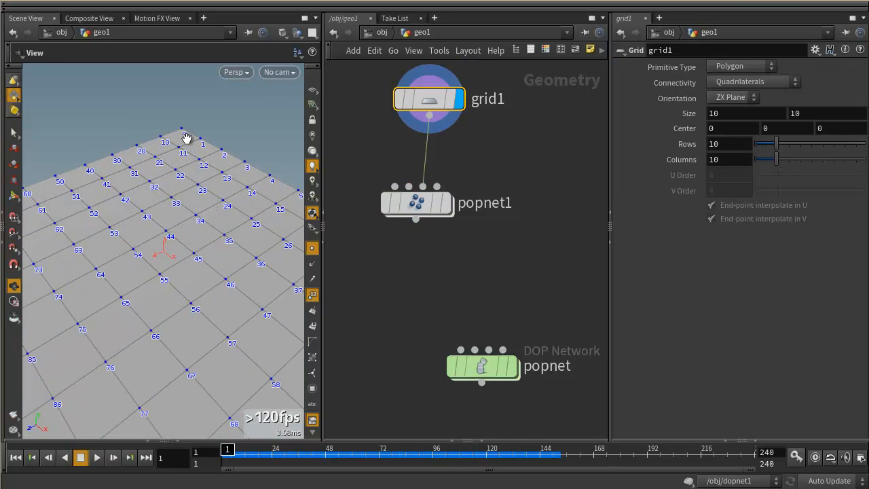
{"action": "right_click_drag", "start_coordinate": [253, 241], "coordinate": [186, 283]}
{"action": "left_click_drag", "start_coordinate": [186, 283], "coordinate": [206, 203]}
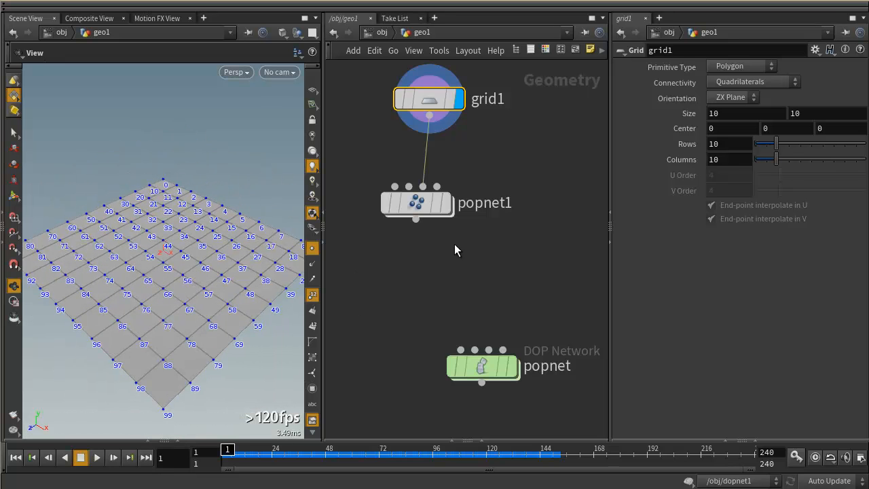
- Go back inside popnet1 and turn off the viewport's point numbers and point markers
{"action": "double_click", "coordinate": [422, 204]}
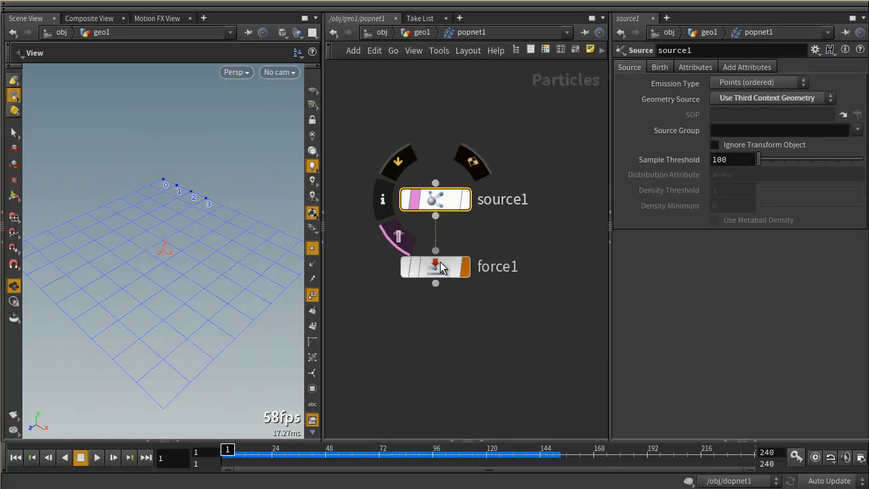
{"action": "left_click", "coordinate": [312, 294]}
{"action": "left_click", "coordinate": [312, 248]}
- Scrub the first frames while viewing the emitted particles from the side, and rewind to frame 1
{"action": "left_click_drag", "start_coordinate": [219, 417], "coordinate": [214, 333]}
{"action": "left_click_drag", "start_coordinate": [229, 448], "coordinate": [298, 448]}
{"action": "left_click_drag", "start_coordinate": [222, 389], "coordinate": [175, 333]}
{"action": "right_click_drag", "start_coordinate": [200, 317], "coordinate": [144, 306]}
{"action": "mouse_move", "coordinate": [213, 310]}
{"action": "left_mouse_down"}
{"action": "mouse_move", "coordinate": [201, 310]}
{"action": "mouse_move", "coordinate": [207, 320]}
{"action": "left_mouse_up"}
{"action": "left_click_drag", "start_coordinate": [298, 451], "coordinate": [229, 454]}
{"action": "left_click", "coordinate": [20, 460]}
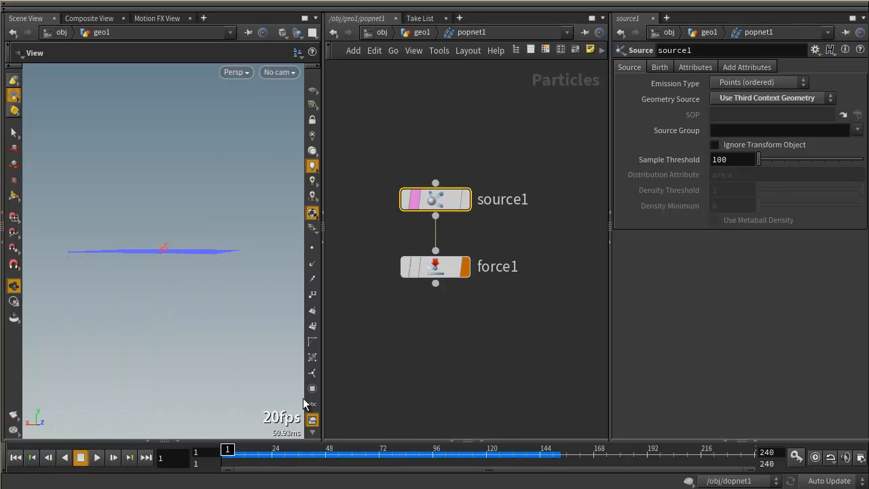
- Select force1 and browse the particle node categories available inside popnet1, including the Behaviour nodes
{"action": "left_click", "coordinate": [436, 268]}
{"action": "key", "text": "Tab"}
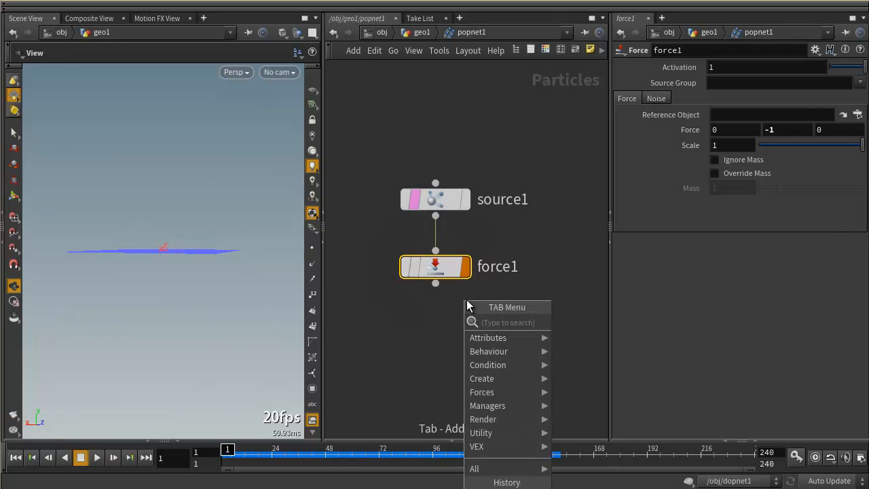
{"action": "mouse_move", "coordinate": [499, 337]}
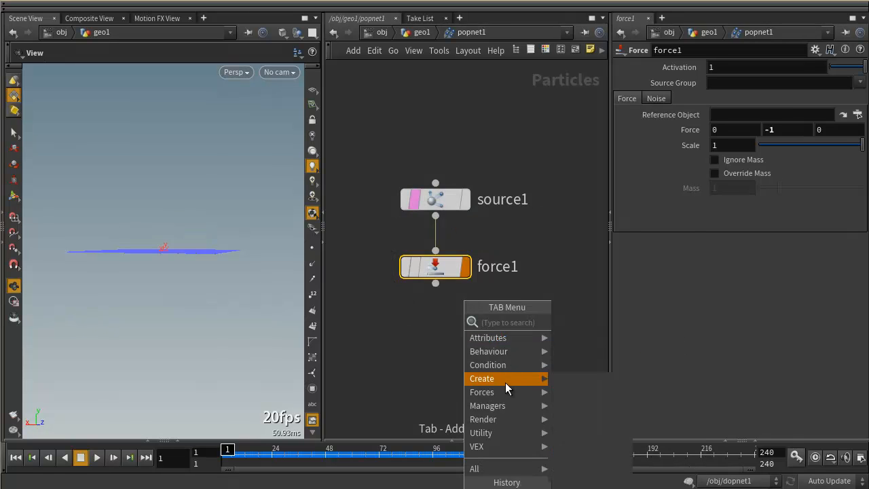
{"action": "mouse_move", "coordinate": [505, 353]}
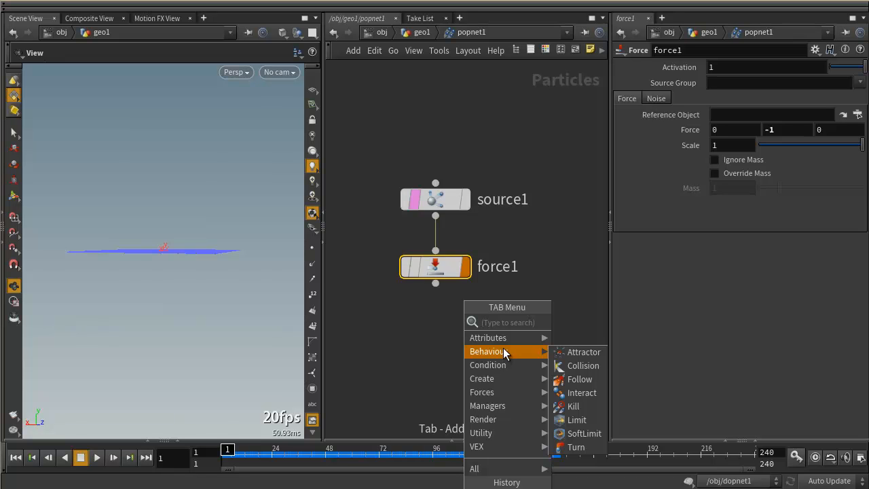
{"action": "left_click", "coordinate": [429, 334]}
- Return to geo1 and arrange the old popnet1 and the popnet DOP Network side by side beneath grid1
{"action": "left_click", "coordinate": [422, 33]}
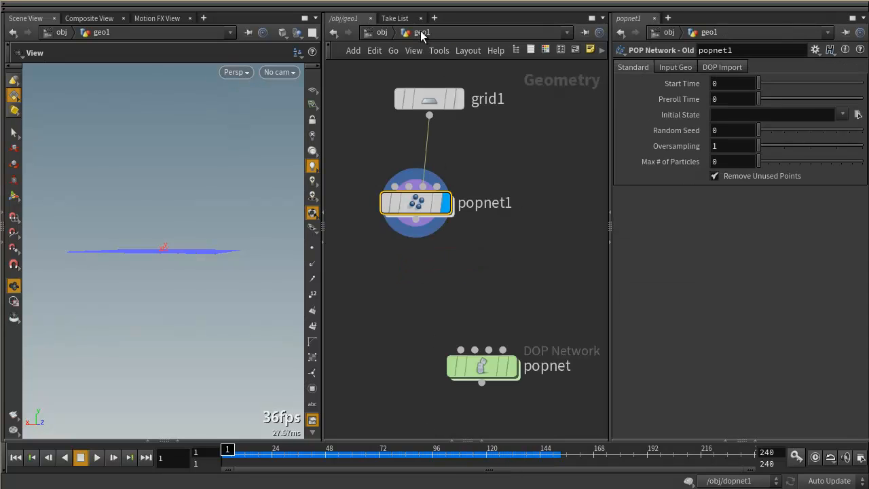
{"action": "middle_click_drag", "start_coordinate": [465, 270], "coordinate": [513, 271]}
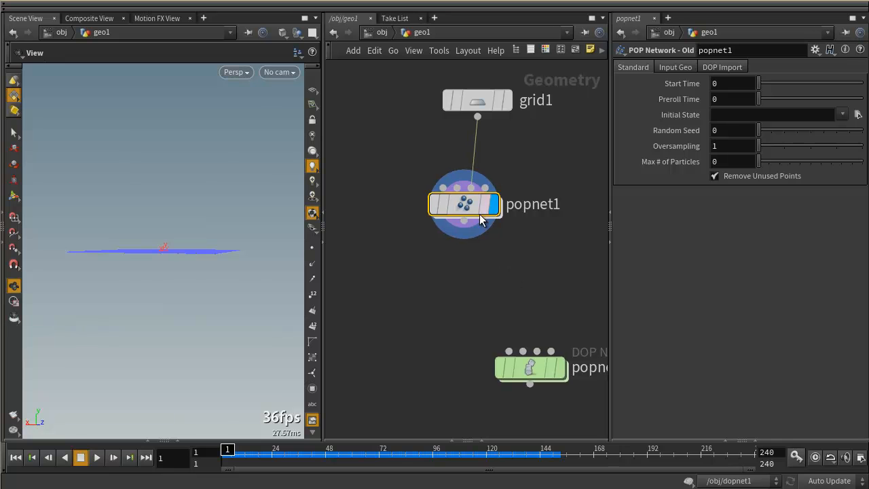
{"action": "left_click_drag", "start_coordinate": [472, 201], "coordinate": [486, 190]}
{"action": "middle_click_drag", "start_coordinate": [504, 251], "coordinate": [440, 287]}
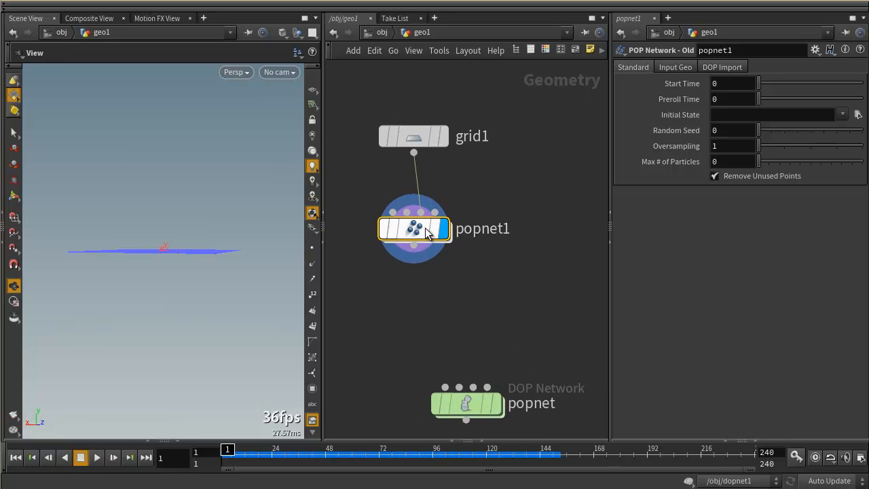
{"action": "left_click_drag", "start_coordinate": [421, 230], "coordinate": [421, 222]}
{"action": "scroll", "coordinate": [482, 292], "scroll_direction": "down", "scroll_amount": 2}
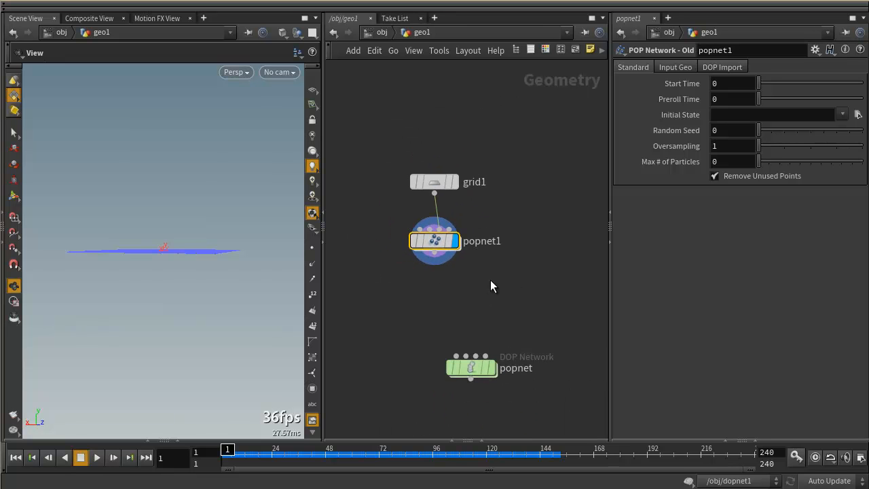
{"action": "left_click_drag", "start_coordinate": [474, 361], "coordinate": [548, 251]}
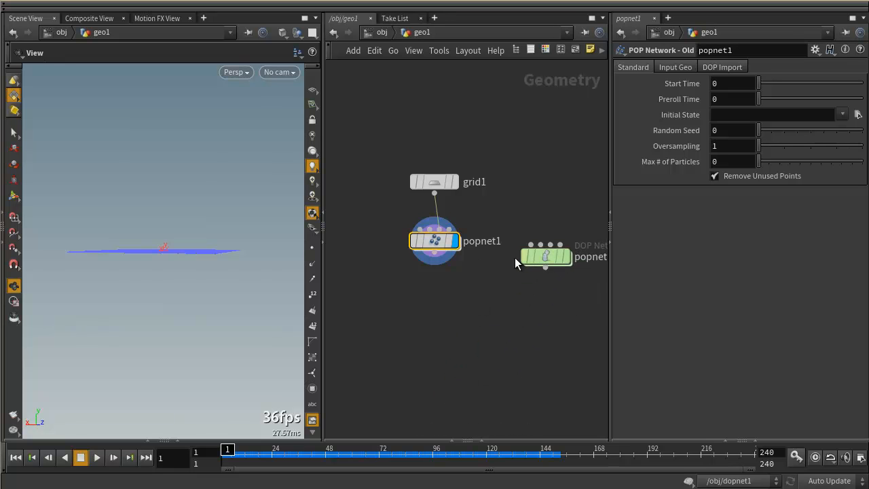
{"action": "left_click_drag", "start_coordinate": [434, 241], "coordinate": [389, 256]}
{"action": "left_click_drag", "start_coordinate": [547, 253], "coordinate": [504, 253]}
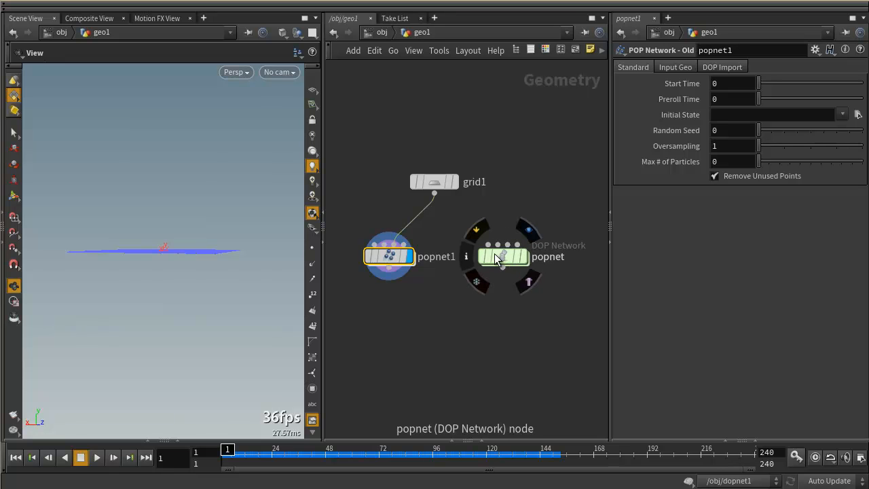
- Connect grid1 to the first input of the popnet DOP Network and delete the old popnet1
{"action": "left_click", "coordinate": [434, 194]}
{"action": "left_click", "coordinate": [488, 244]}
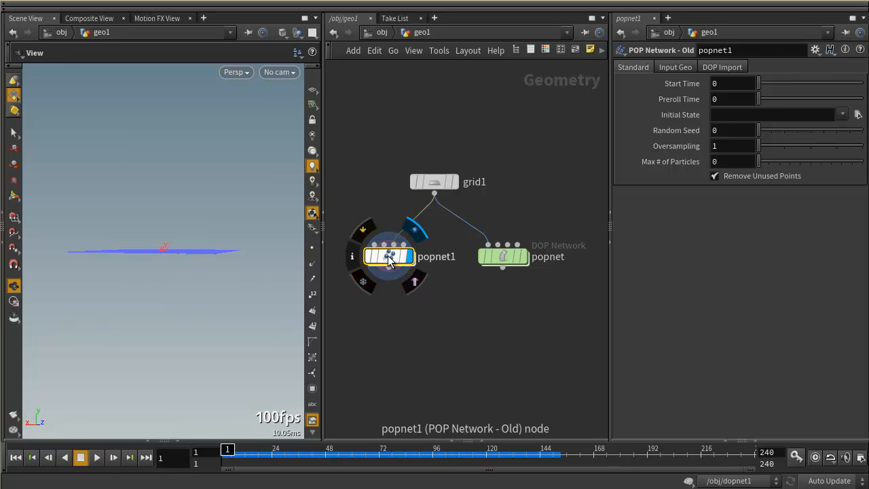
{"action": "key", "text": "Delete"}
{"action": "left_click_drag", "start_coordinate": [508, 262], "coordinate": [467, 261]}
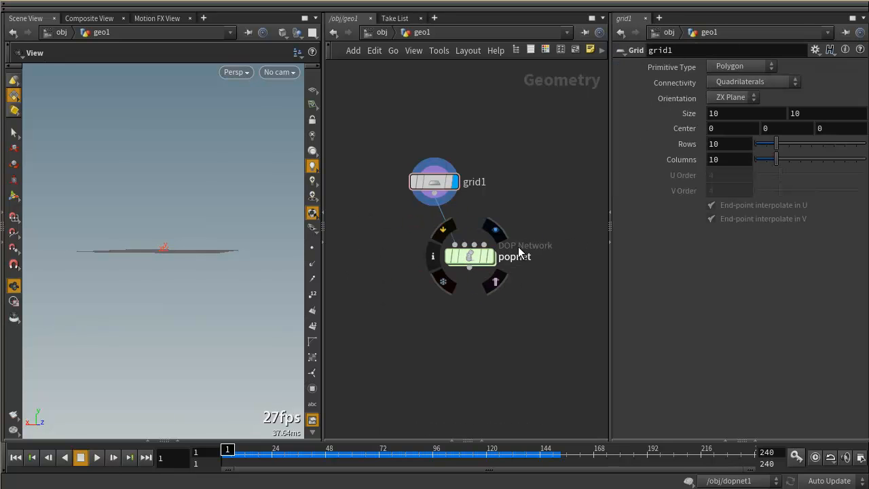
- Go up to the object level, look inside dopnet1, and delete that node
{"action": "left_click", "coordinate": [380, 37]}
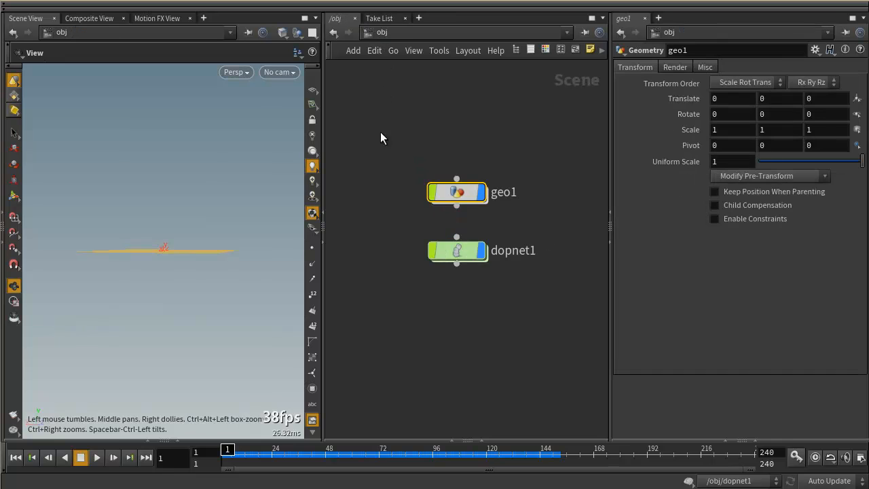
{"action": "double_click", "coordinate": [467, 254]}
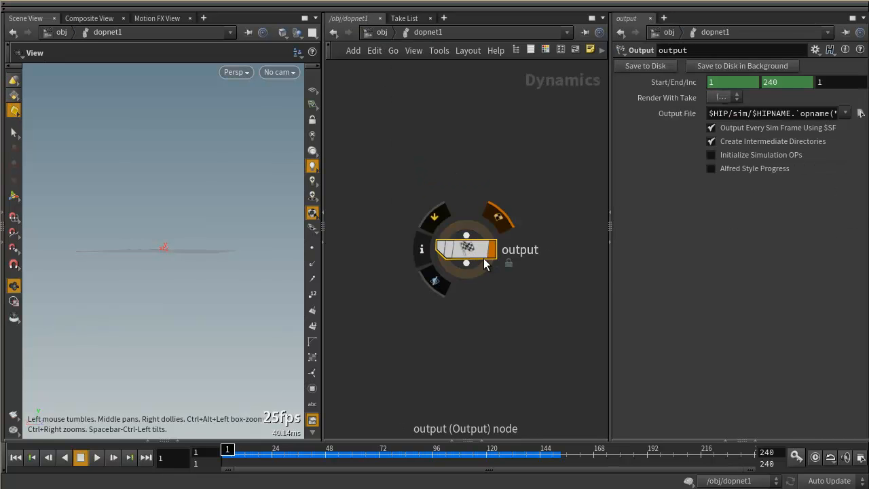
{"action": "key", "text": "u"}
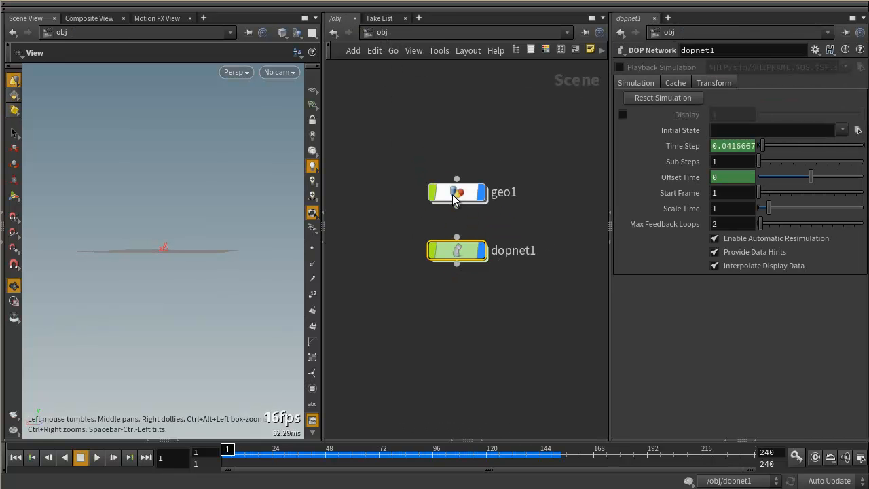
{"action": "key", "text": "Delete"}
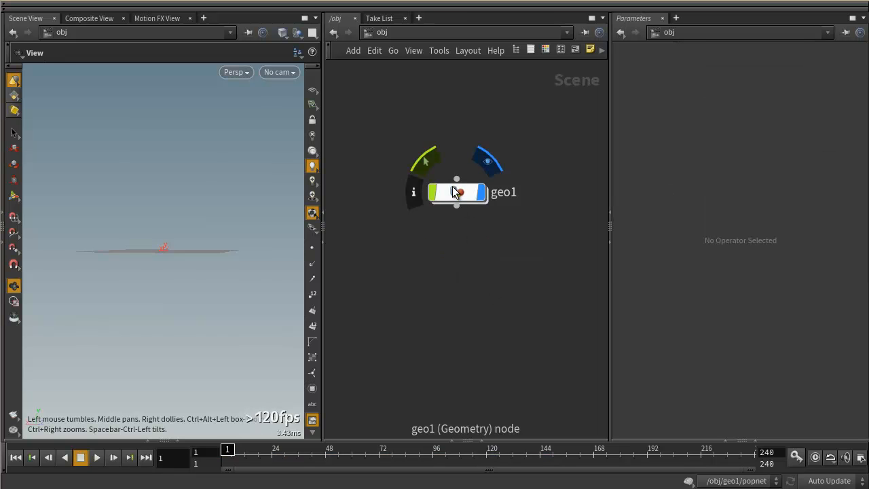
- Go inside geo1's popnet and move source_first_input and wire_pops_into_here farther away from popsolver
{"action": "double_click", "coordinate": [457, 191]}
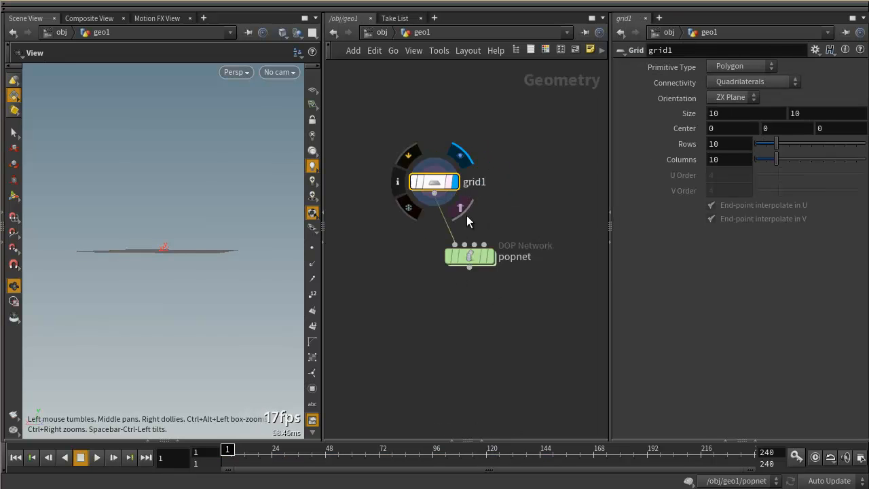
{"action": "double_click", "coordinate": [469, 257]}
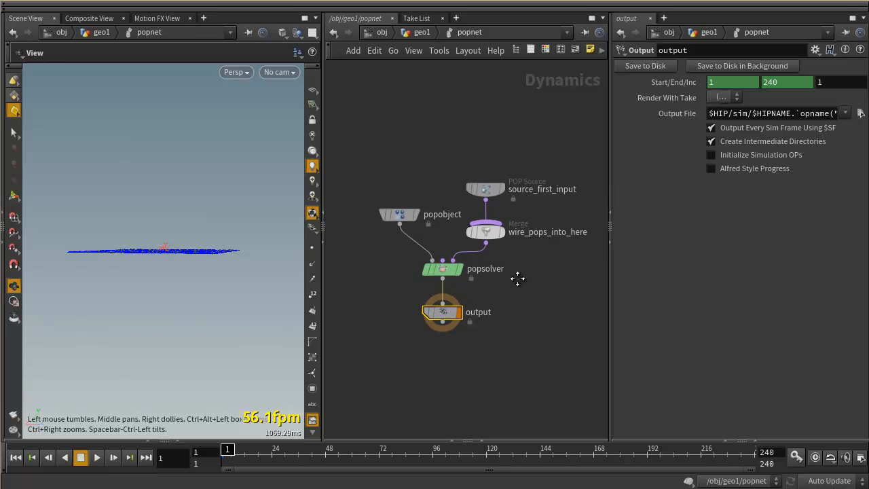
{"action": "left_click_drag", "start_coordinate": [301, 233], "coordinate": [233, 229]}
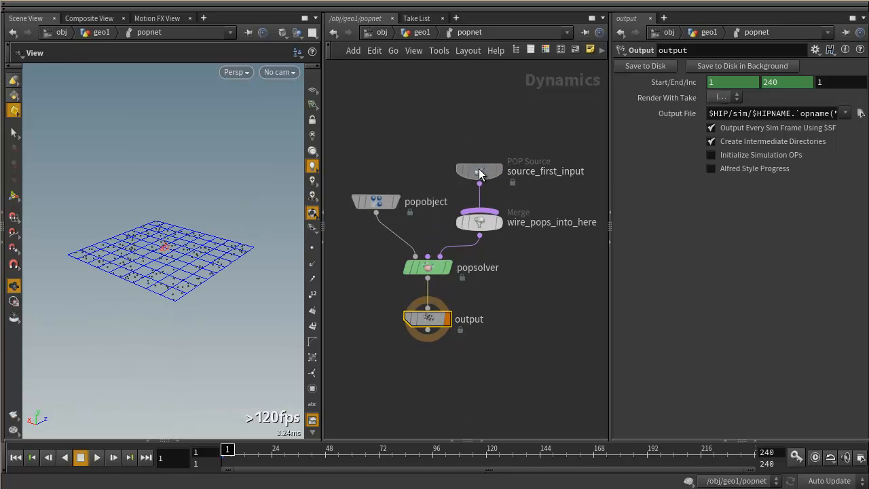
{"action": "left_click_drag", "start_coordinate": [478, 169], "coordinate": [511, 117]}
{"action": "left_click_drag", "start_coordinate": [486, 221], "coordinate": [505, 184]}
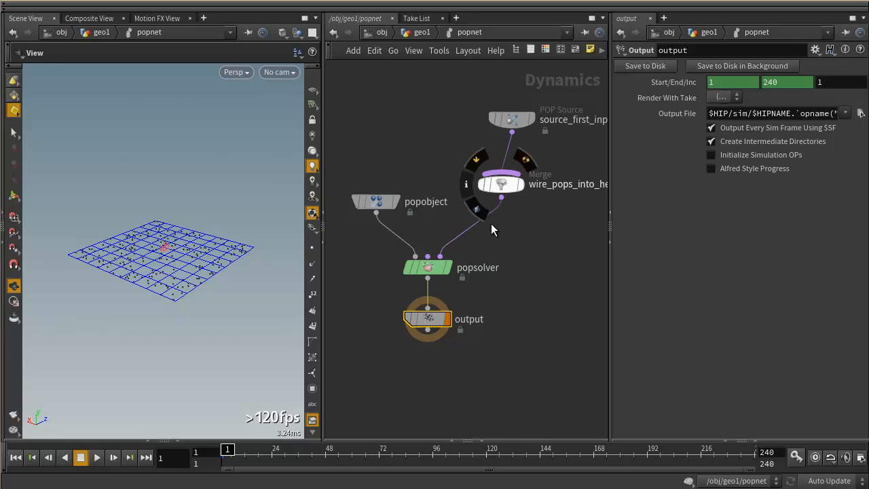
{"action": "left_click", "coordinate": [420, 33]}
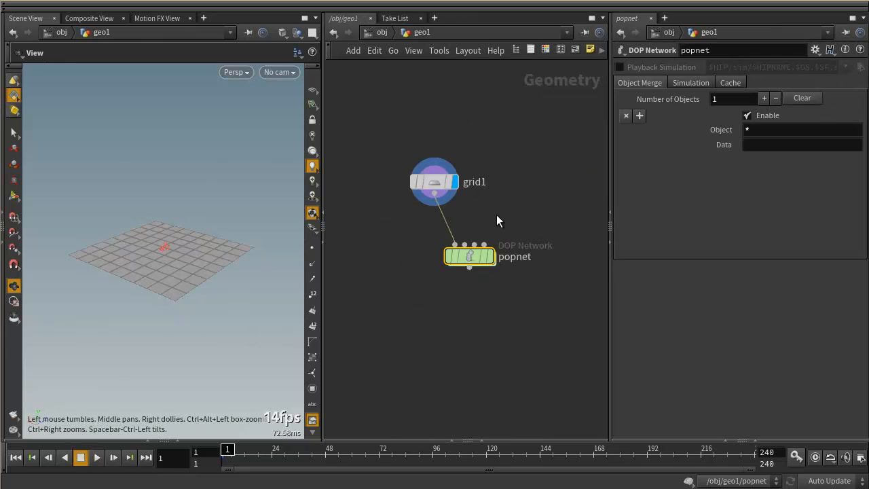
{"action": "double_click", "coordinate": [467, 256]}
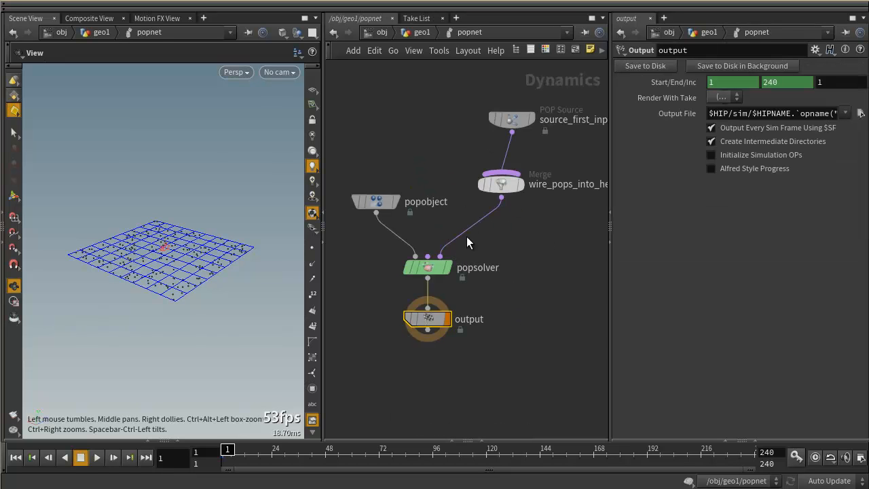
{"action": "middle_click_drag", "start_coordinate": [467, 363], "coordinate": [496, 363]}
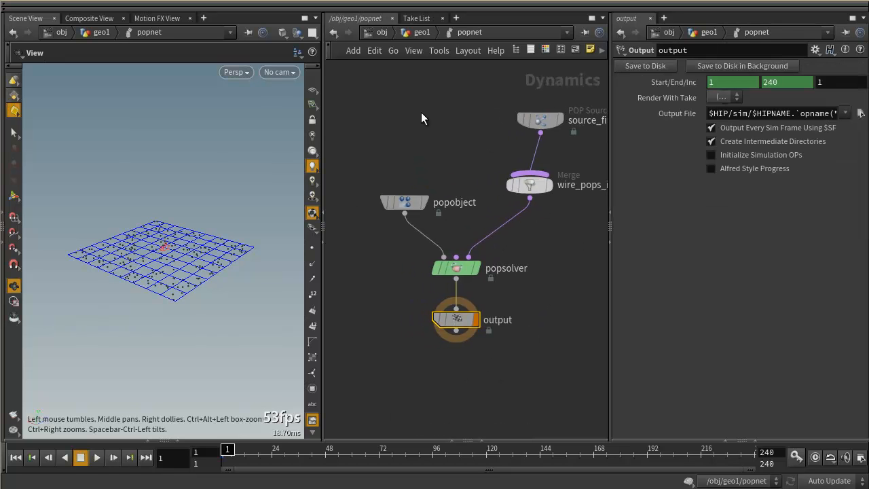
- Create a DOP Network at the object level to inspect its contents, and delete it again
{"action": "left_click", "coordinate": [380, 33]}
{"action": "key", "text": "Tab"}
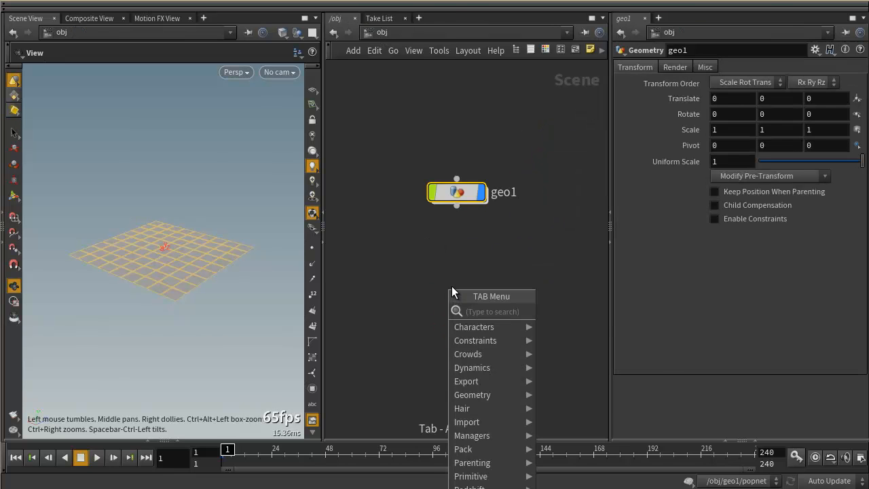
{"action": "type", "text": "d"}
{"action": "left_click", "coordinate": [591, 315]}
{"action": "left_click", "coordinate": [482, 292]}
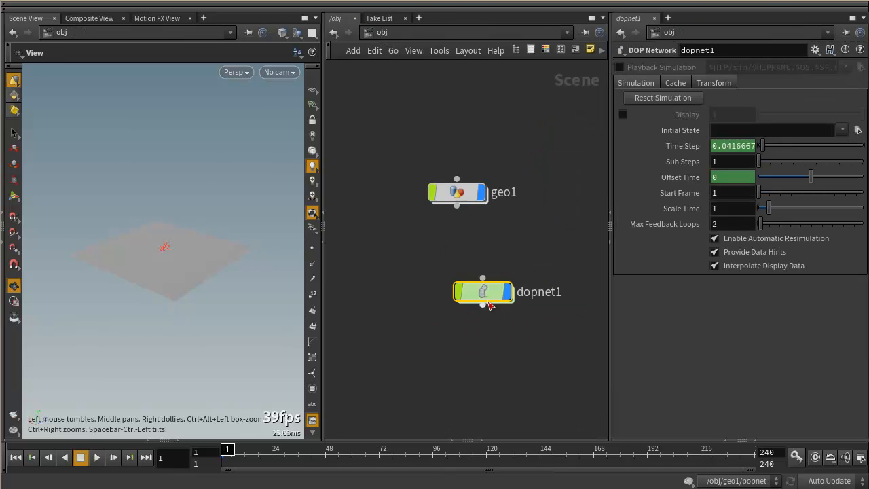
{"action": "double_click", "coordinate": [483, 294]}
{"action": "scroll", "coordinate": [478, 279], "scroll_direction": "down", "scroll_amount": 2}
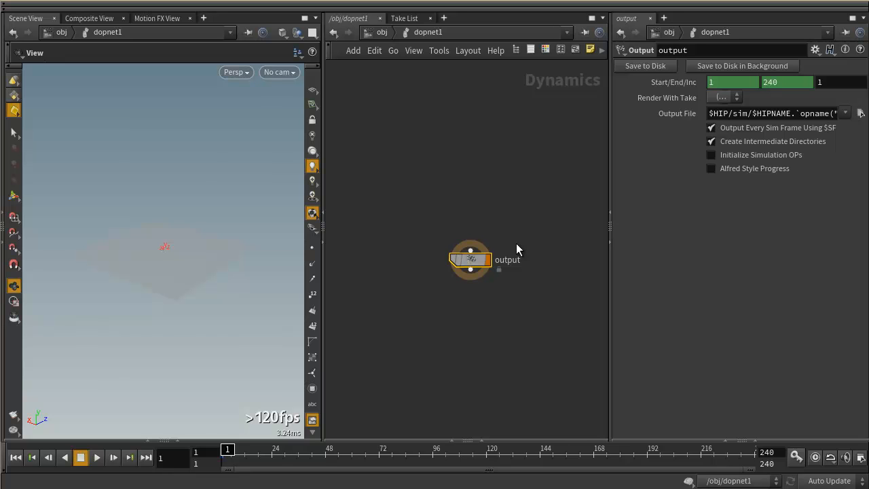
{"action": "left_click", "coordinate": [379, 33]}
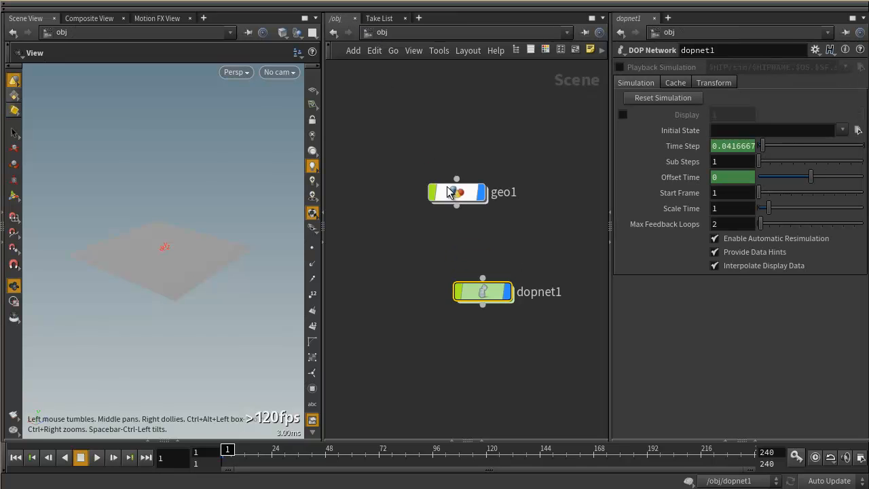
{"action": "key", "text": "Delete"}
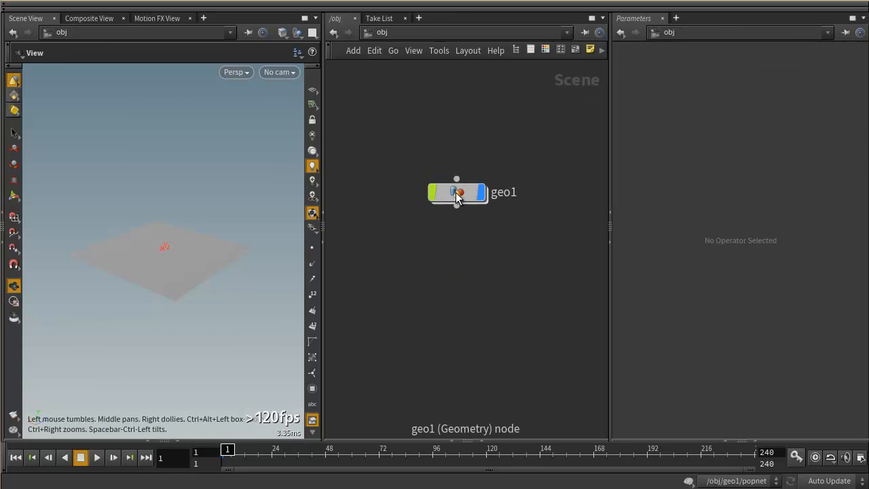
- Move popnet closer beneath grid1 in geo1 and open its internal particle network
{"action": "double_click", "coordinate": [447, 196]}
{"action": "mouse_move", "coordinate": [442, 248]}
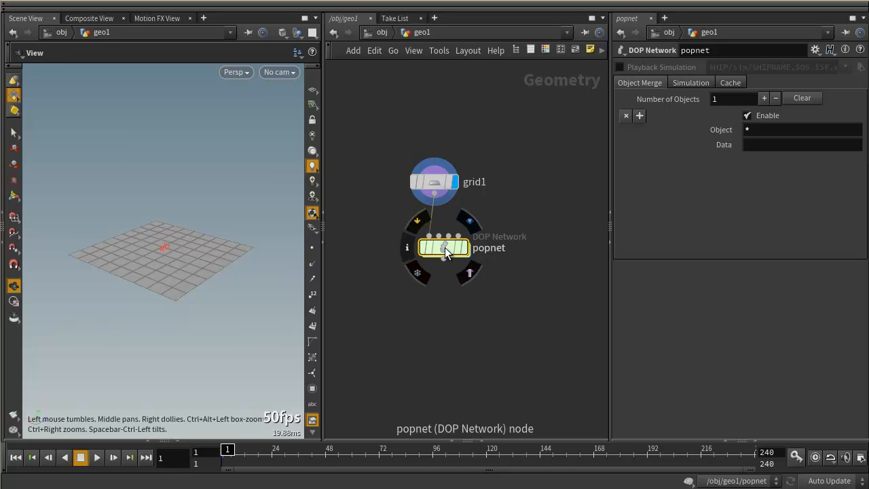
{"action": "double_click", "coordinate": [442, 249]}
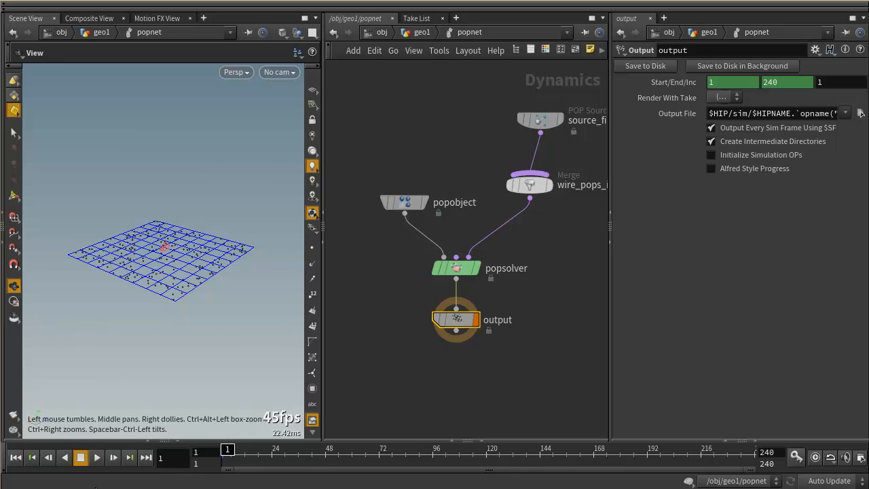
{"action": "middle_click_drag", "start_coordinate": [555, 236], "coordinate": [518, 312]}
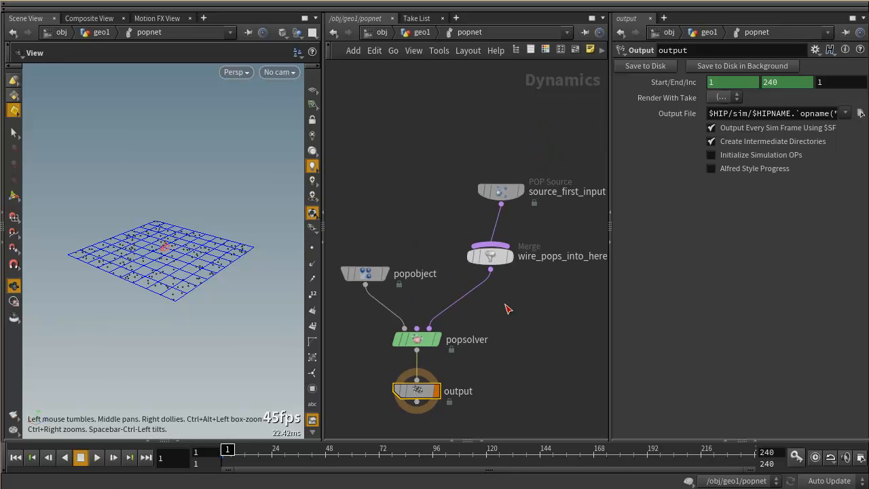
{"action": "left_click_drag", "start_coordinate": [503, 191], "coordinate": [498, 191]}
{"action": "mouse_move", "coordinate": [498, 193]}
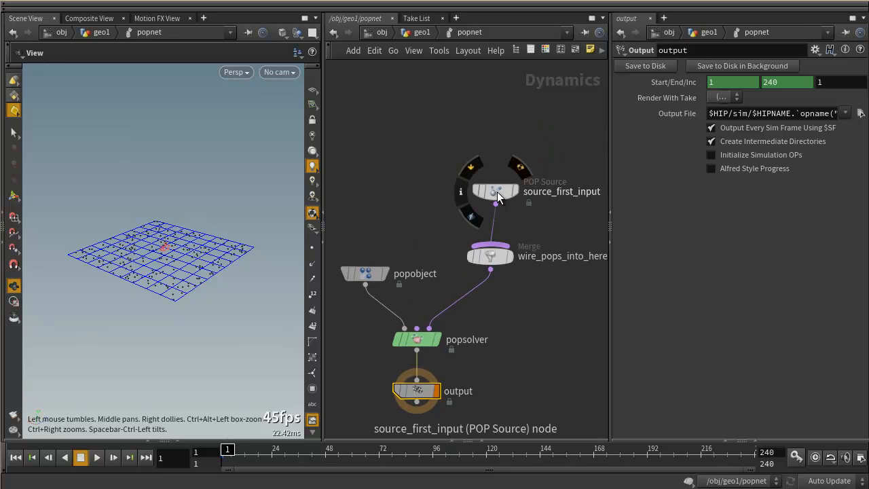
- Delete the wire_pops_into_here merge node and move source_first_input farther away from popobject
{"action": "scroll", "coordinate": [525, 225], "scroll_direction": "down", "scroll_amount": 2}
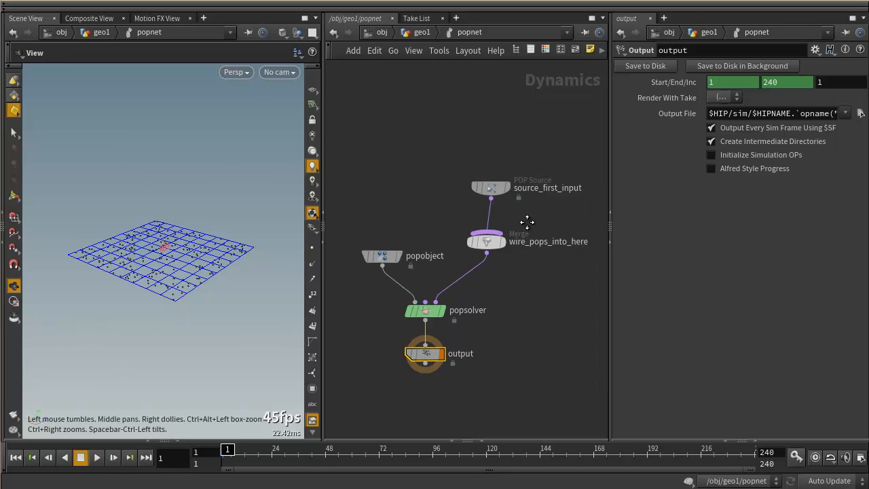
{"action": "left_click", "coordinate": [485, 187]}
{"action": "left_click", "coordinate": [478, 239]}
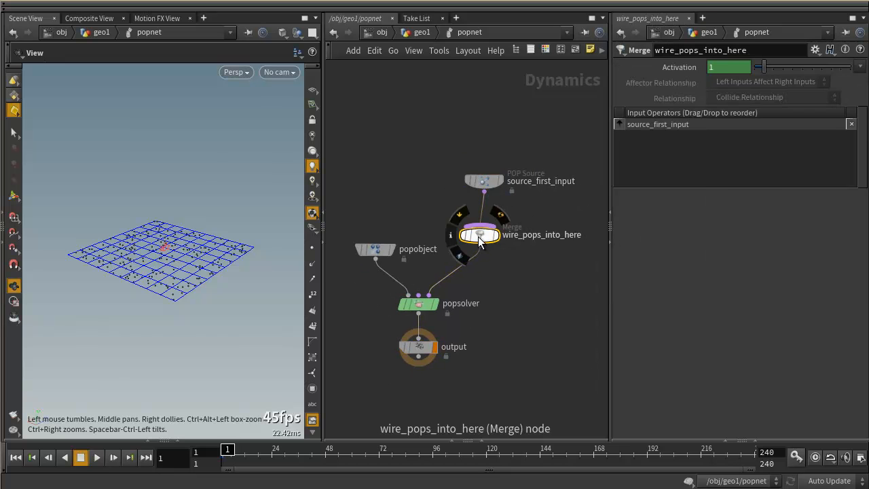
{"action": "key", "text": "Delete"}
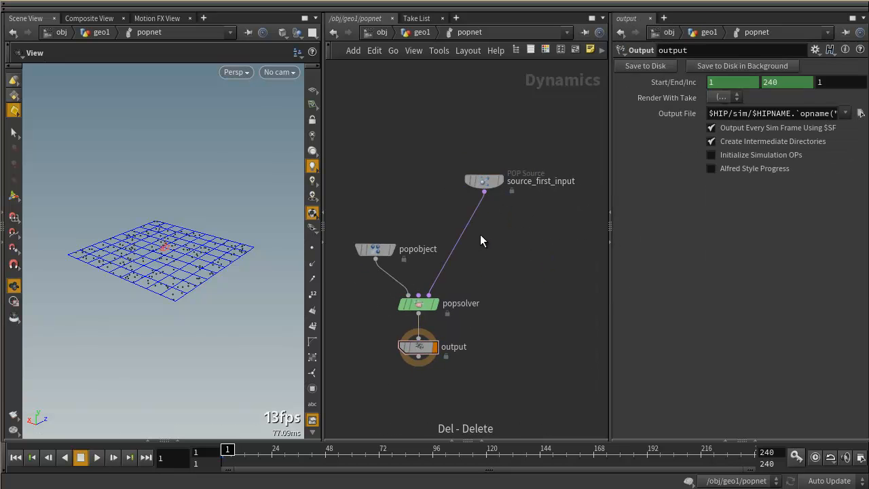
{"action": "left_click", "coordinate": [373, 248]}
{"action": "left_click_drag", "start_coordinate": [484, 181], "coordinate": [523, 214]}
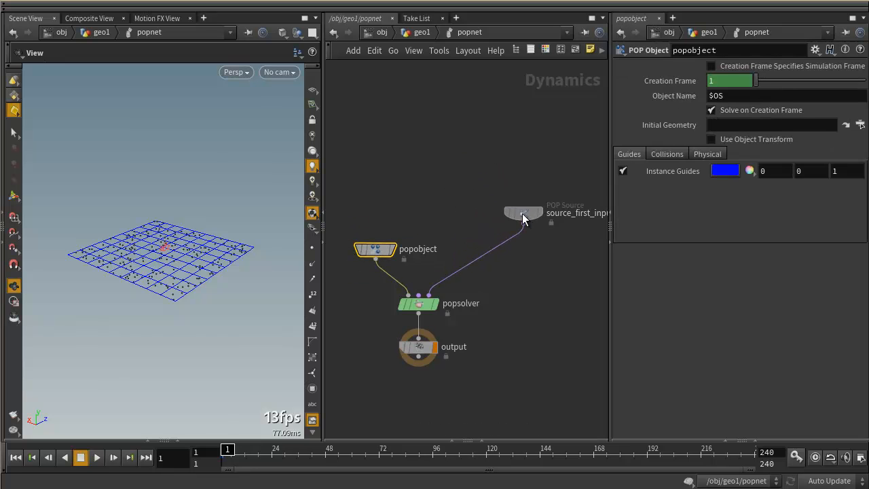
- Move popobject up level with source_first_input and make popsolver the displayed node instead of output
{"action": "left_click_drag", "start_coordinate": [375, 250], "coordinate": [378, 213]}
{"action": "left_click", "coordinate": [416, 303]}
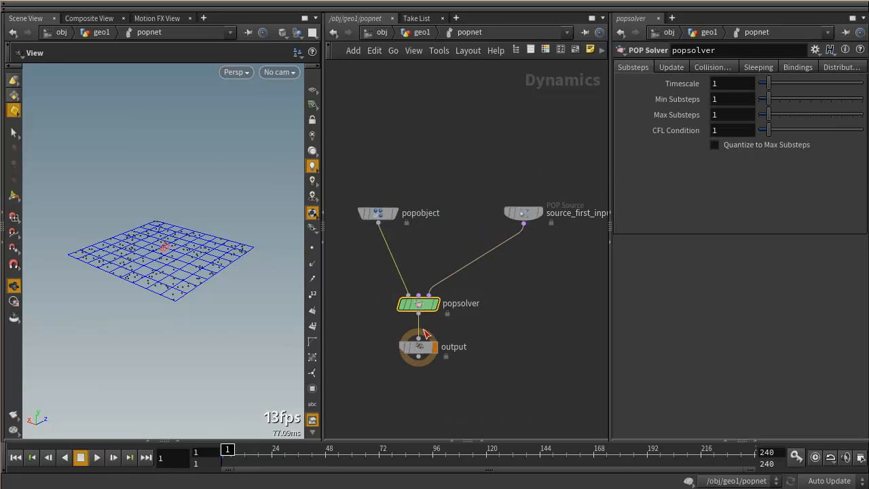
{"action": "left_click", "coordinate": [417, 347]}
{"action": "left_click", "coordinate": [549, 319]}
{"action": "left_click", "coordinate": [435, 305]}
- Move output farther below popsolver and disconnect it, and bring source_first_input closer to popobject
{"action": "left_click_drag", "start_coordinate": [422, 351], "coordinate": [418, 411]}
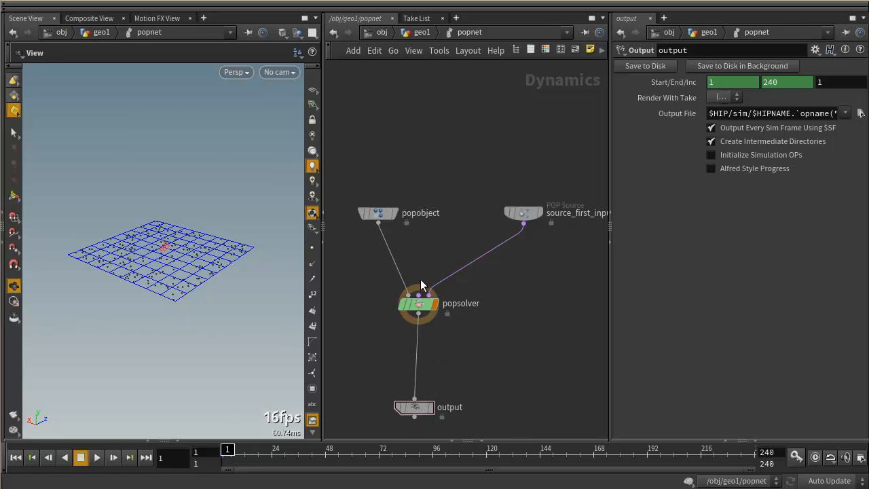
{"action": "left_click_drag", "start_coordinate": [462, 344], "coordinate": [406, 360]}
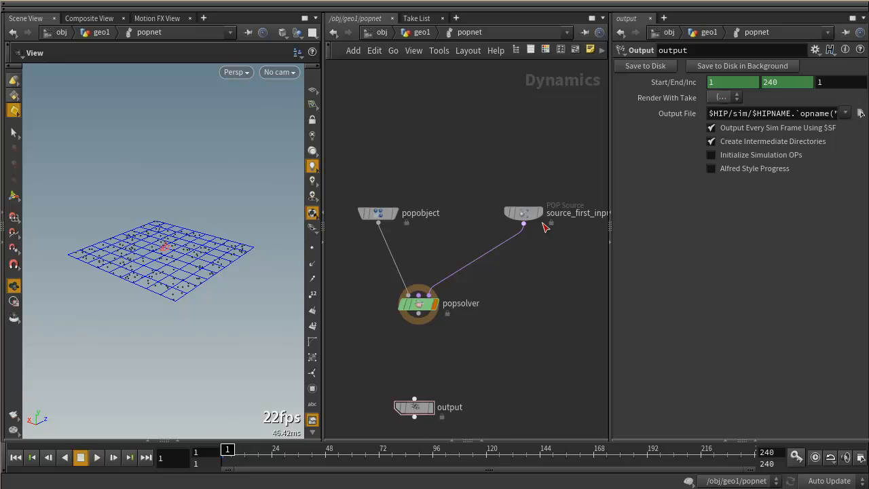
{"action": "left_click_drag", "start_coordinate": [526, 214], "coordinate": [480, 205]}
{"action": "scroll", "coordinate": [442, 298], "scroll_direction": "up", "scroll_amount": 2}
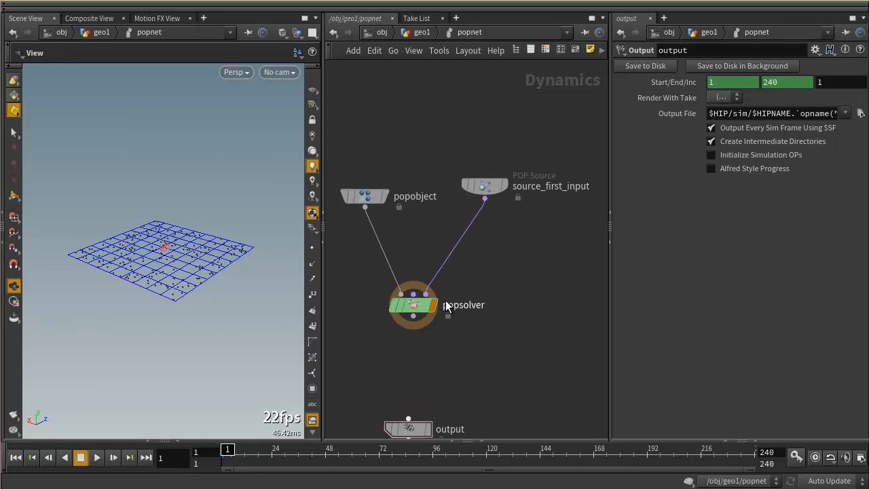
- Scrub the timeline from frame 1 to frame 72 to examine the particles without any force
{"action": "middle_click_drag", "start_coordinate": [458, 334], "coordinate": [491, 353]}
{"action": "left_click_drag", "start_coordinate": [228, 454], "coordinate": [380, 456]}
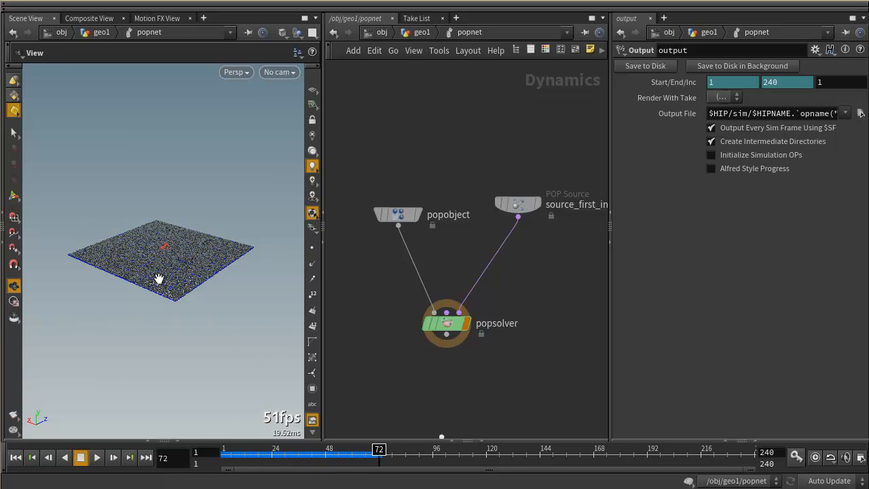
{"action": "middle_click_drag", "start_coordinate": [453, 384], "coordinate": [459, 302]}
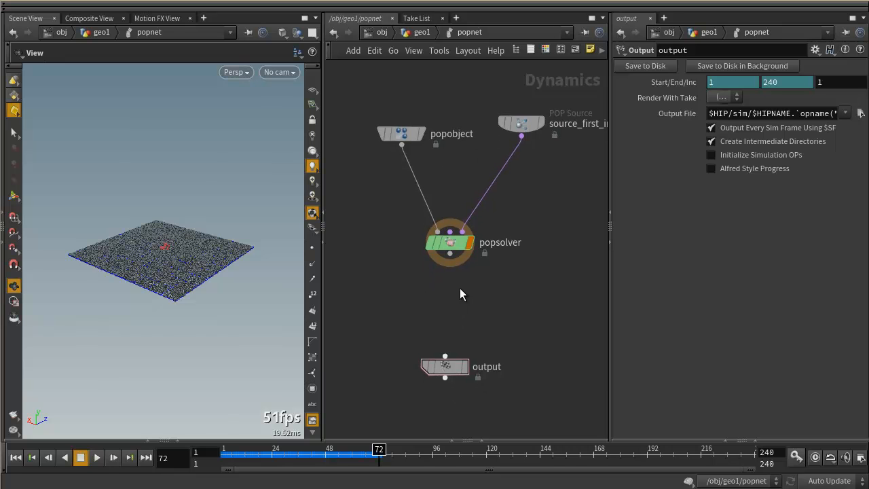
- Add a Gravity Force node directly below popsolver, wire popsolver into it, and make it the displayed node
{"action": "key", "text": "Tab"}
{"action": "type", "text": "gr"}
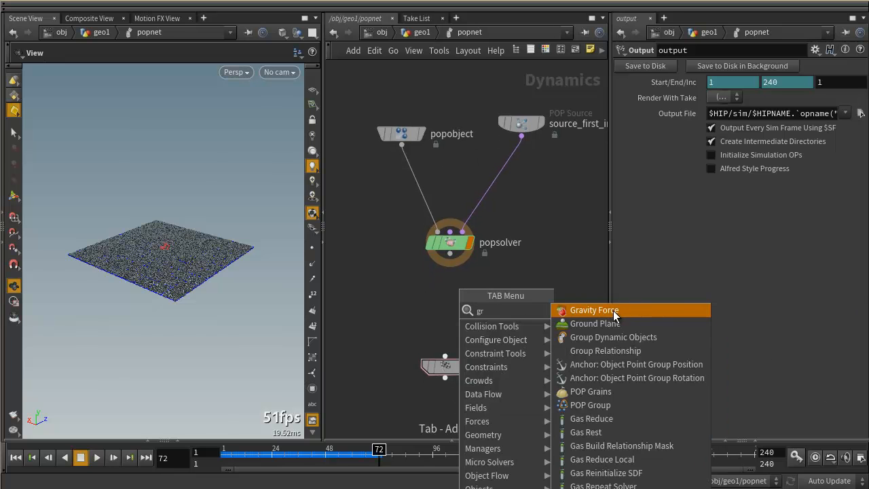
{"action": "left_click", "coordinate": [613, 312]}
{"action": "left_click", "coordinate": [469, 300]}
{"action": "left_click", "coordinate": [450, 254]}
{"action": "left_click", "coordinate": [462, 290]}
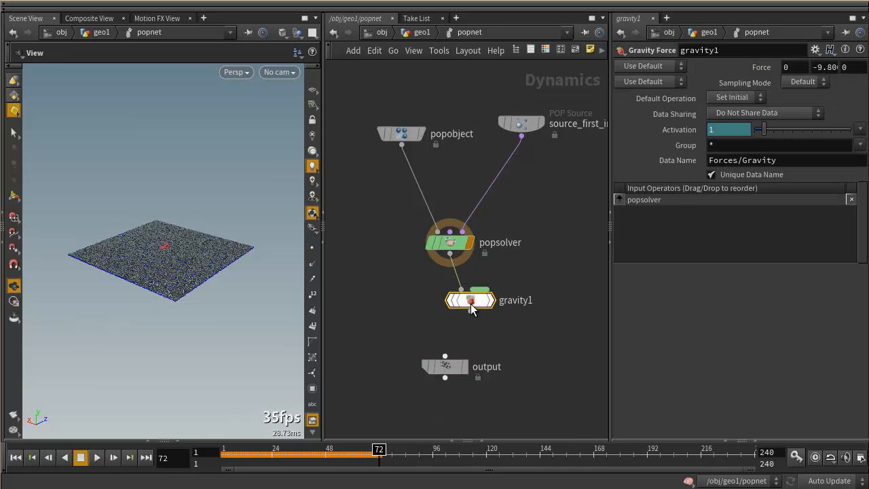
{"action": "left_click_drag", "start_coordinate": [473, 309], "coordinate": [453, 309]}
{"action": "left_click", "coordinate": [471, 301]}
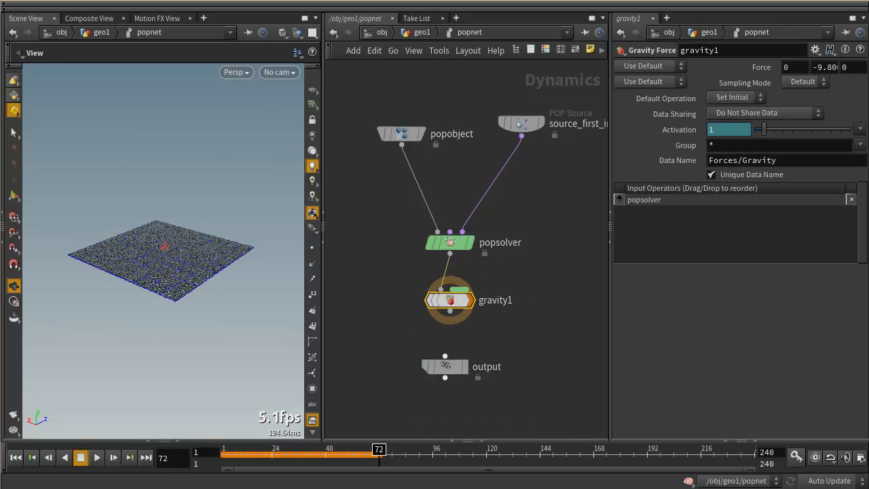
- Scrub the simulation from the first frame to frame 47 and examine the particles' motion under gravity from the side
{"action": "left_click_drag", "start_coordinate": [265, 453], "coordinate": [228, 454]}
{"action": "left_click_drag", "start_coordinate": [232, 452], "coordinate": [325, 452]}
{"action": "left_click_drag", "start_coordinate": [180, 341], "coordinate": [192, 327]}
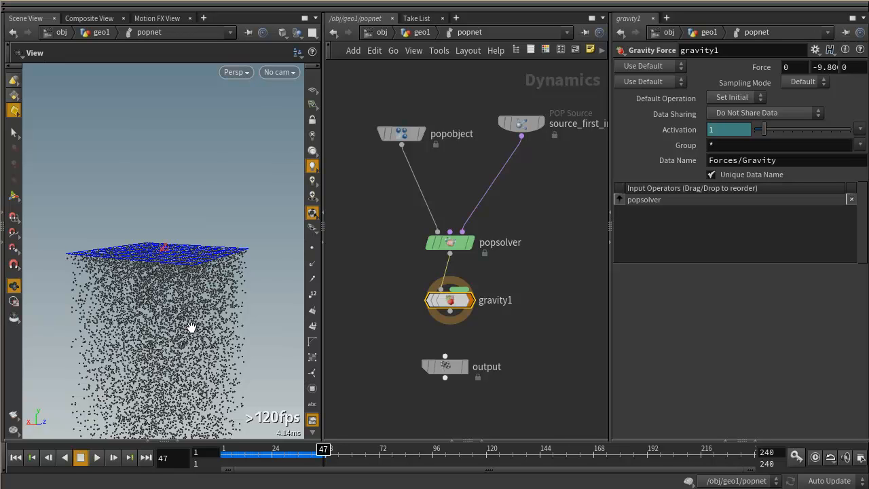
{"action": "mouse_move", "coordinate": [473, 299]}
- Add an RBD Object node beside the particle nodes, leaving it unconnected
{"action": "middle_click_drag", "start_coordinate": [378, 207], "coordinate": [424, 210]}
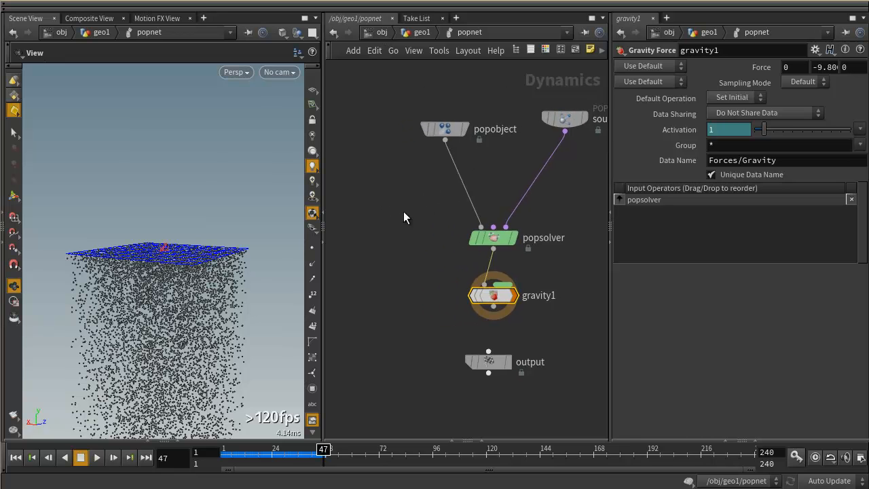
{"action": "key", "text": "Tab"}
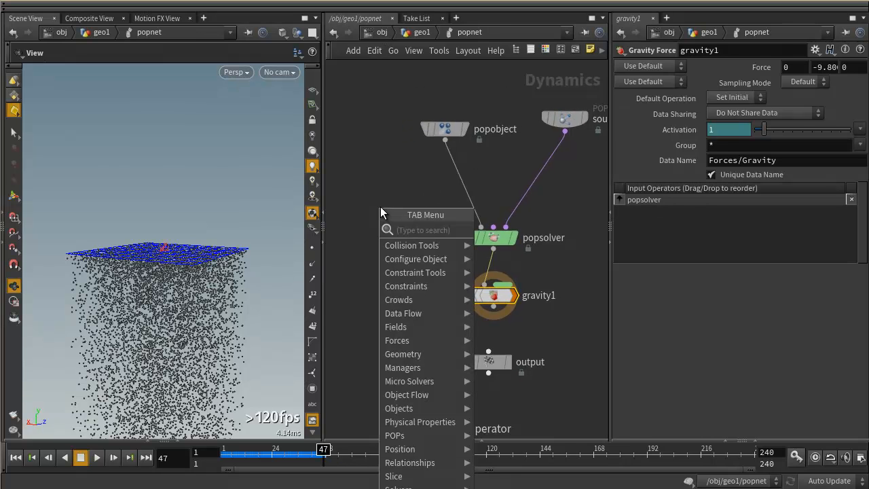
{"action": "type", "text": "r"}
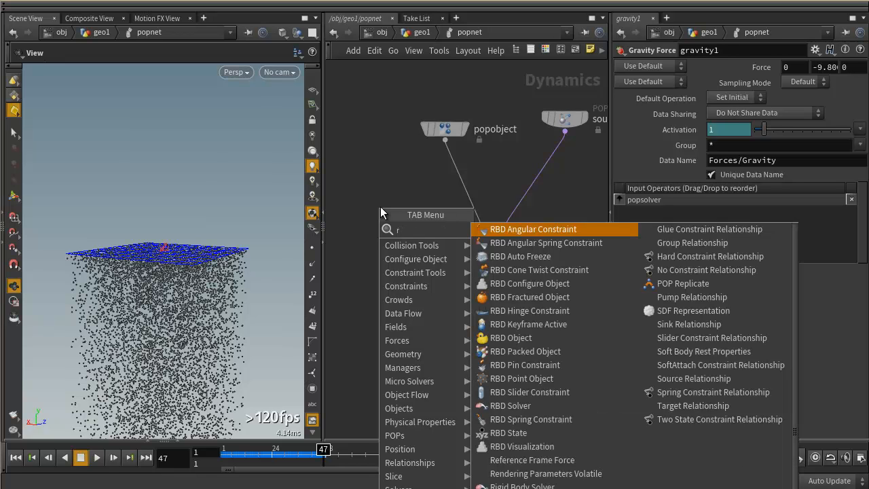
{"action": "type", "text": "bd"}
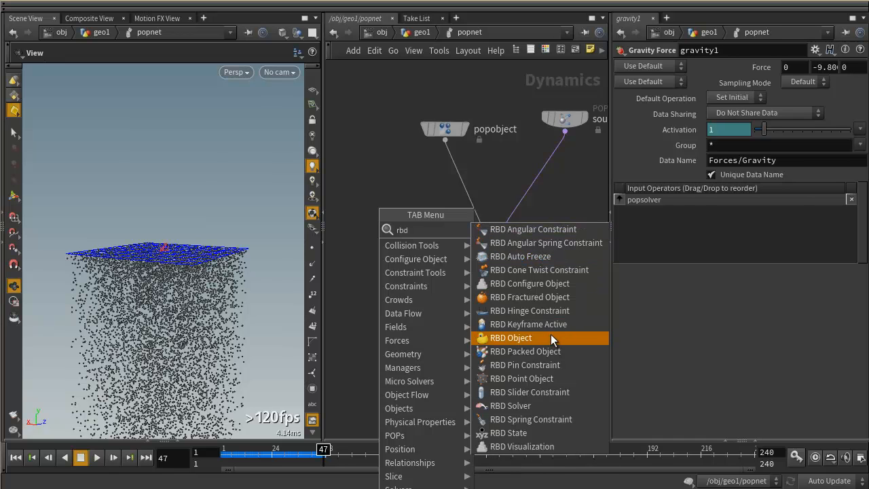
{"action": "key", "text": "Escape"}
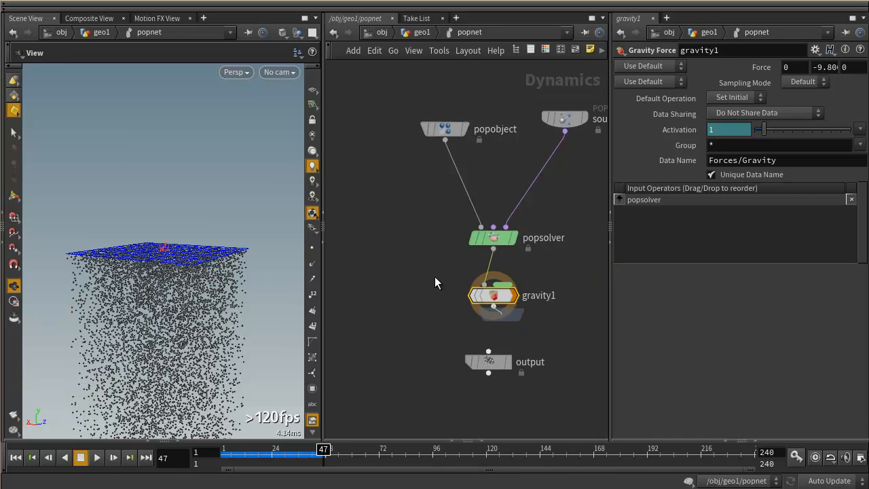
{"action": "left_click", "coordinate": [405, 235]}
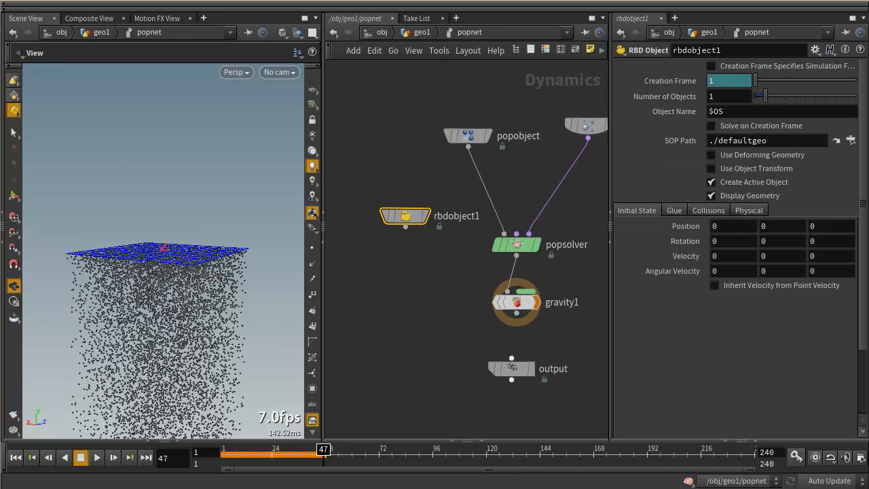
- Return the timeline to frame 1 and move rbdobject1 slightly farther from popsolver
{"action": "left_click", "coordinate": [15, 457]}
{"action": "left_click_drag", "start_coordinate": [146, 311], "coordinate": [155, 253]}
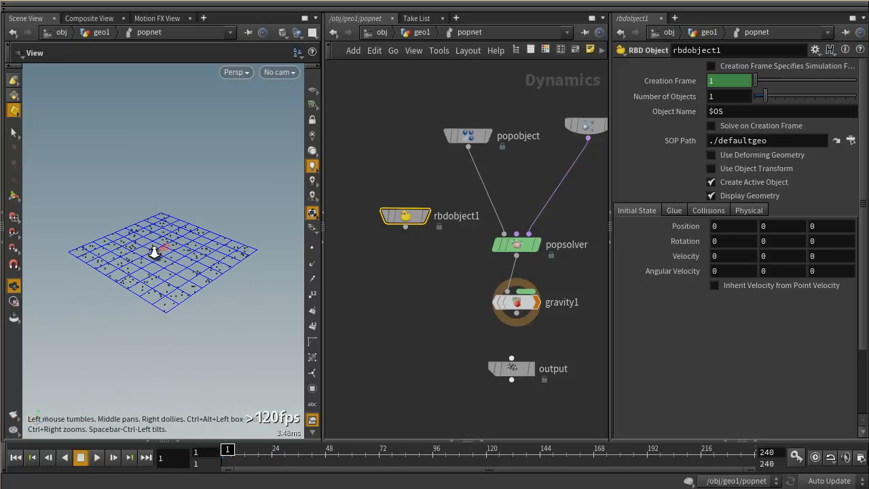
{"action": "scroll", "coordinate": [155, 253], "scroll_direction": "up", "scroll_amount": 5}
{"action": "left_click_drag", "start_coordinate": [411, 217], "coordinate": [403, 201]}
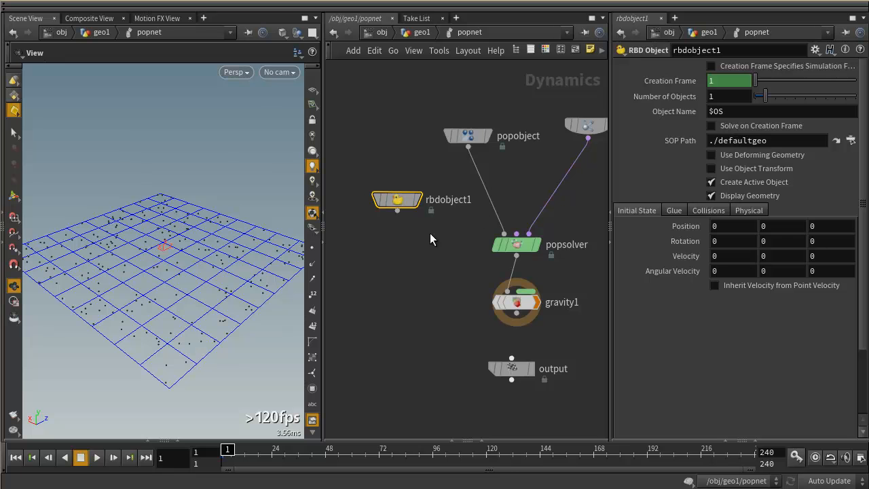
{"action": "left_click_drag", "start_coordinate": [179, 291], "coordinate": [195, 271]}
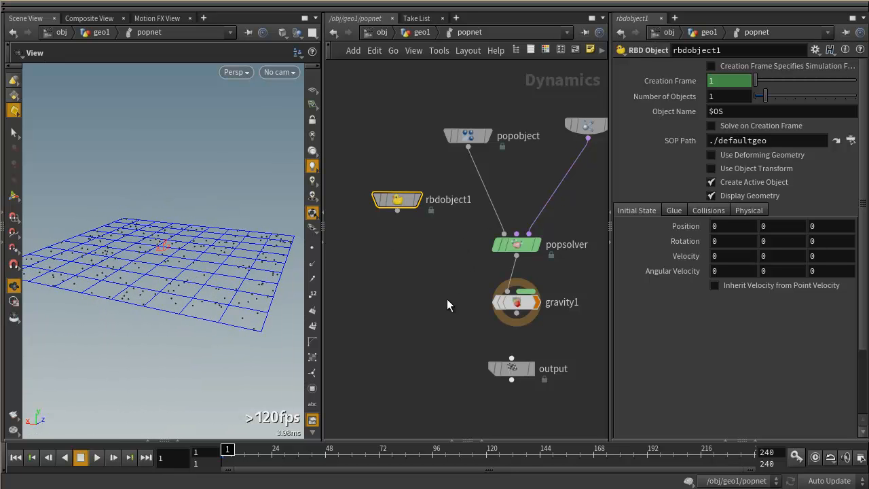
- Add a Merge node beneath rbdobject1 and move popsolver together with gravity1 closer to output
{"action": "middle_click_drag", "start_coordinate": [446, 304], "coordinate": [421, 301]}
{"action": "key", "text": "Tab"}
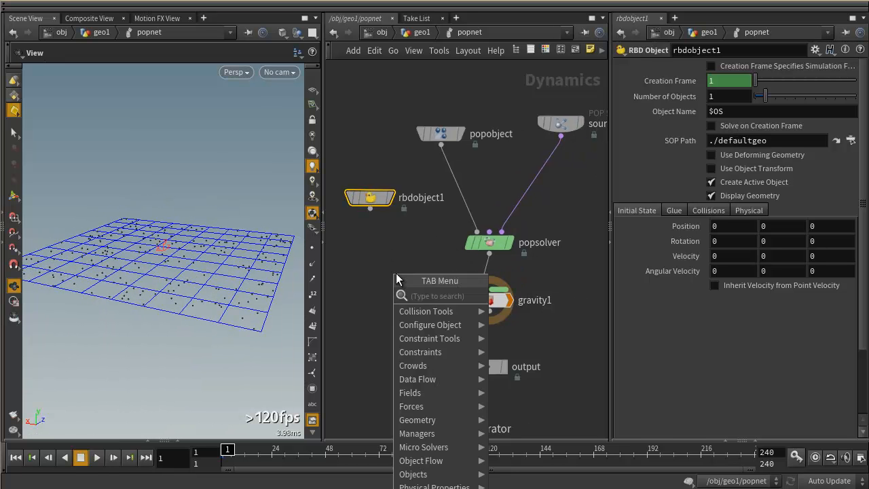
{"action": "type", "text": "me"}
{"action": "key", "text": "Return"}
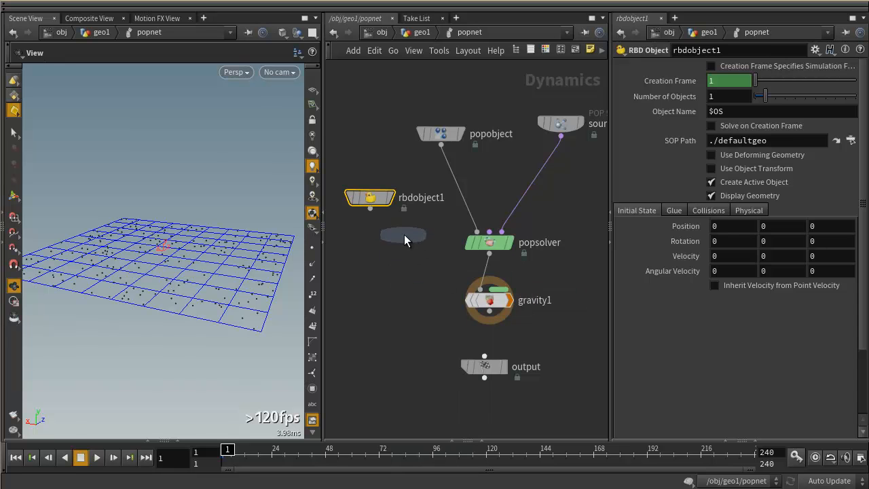
{"action": "left_click", "coordinate": [404, 234]}
{"action": "left_click_drag", "start_coordinate": [524, 338], "coordinate": [472, 238]}
{"action": "left_click_drag", "start_coordinate": [500, 327], "coordinate": [501, 349]}
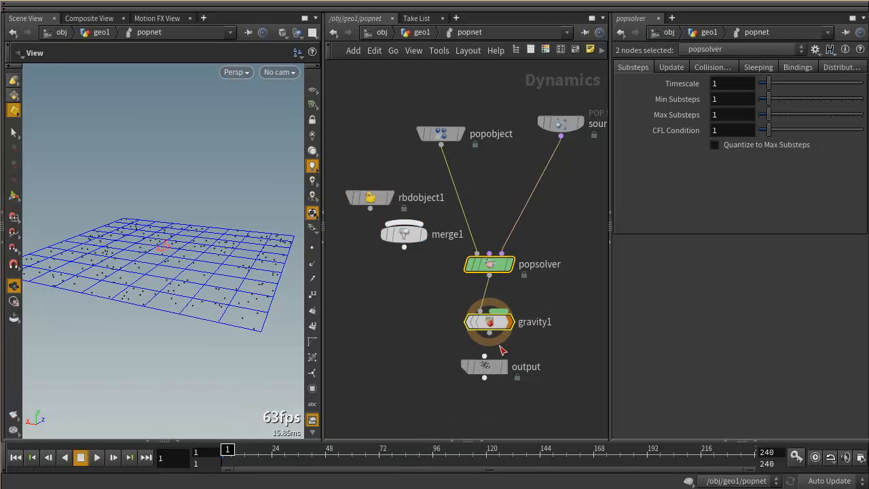
{"action": "left_click", "coordinate": [553, 357]}
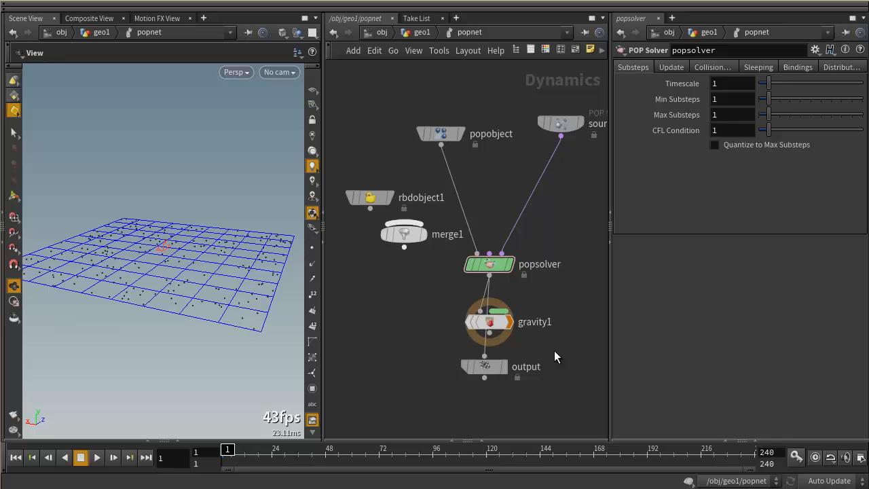
- Cut the wires leaving popsolver, and reconnect popsolver to gravity1 and gravity1 to output
{"action": "key", "text": "y"}
{"action": "left_click_drag", "start_coordinate": [524, 291], "coordinate": [446, 291]}
{"action": "left_click", "coordinate": [489, 274]}
{"action": "left_click", "coordinate": [480, 310]}
{"action": "left_click", "coordinate": [489, 333]}
{"action": "left_click", "coordinate": [485, 355]}
- Spread popsolver and gravity1 farther apart and insert merge1 into the wire between them
{"action": "left_click_drag", "start_coordinate": [443, 258], "coordinate": [514, 374]}
{"action": "left_click_drag", "start_coordinate": [488, 272], "coordinate": [502, 242]}
{"action": "left_click", "coordinate": [496, 350]}
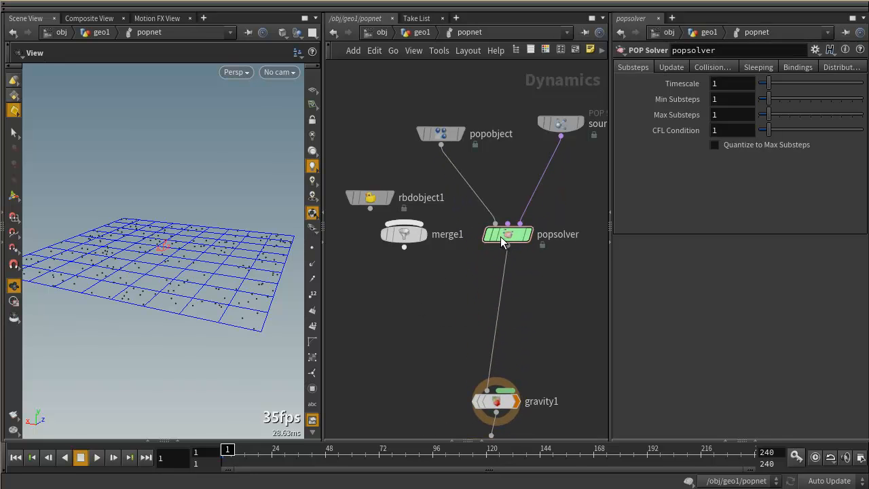
{"action": "left_click_drag", "start_coordinate": [406, 246], "coordinate": [469, 325]}
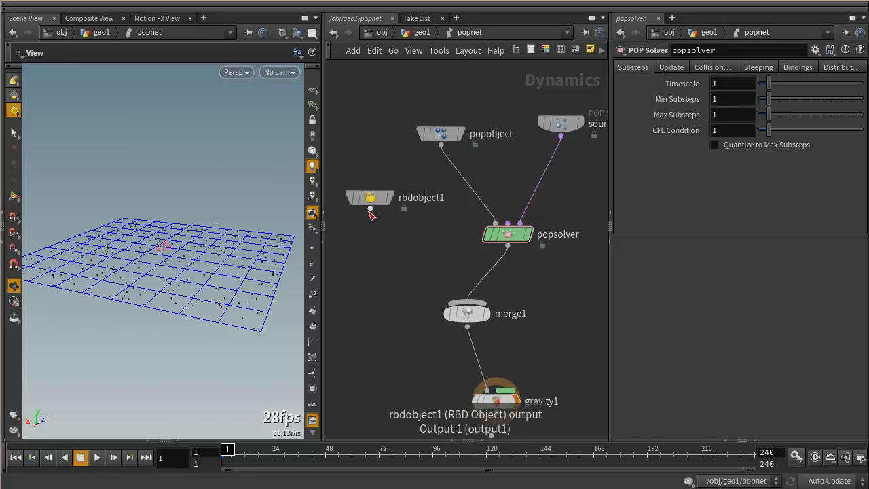
- Add an RBD Solver fed by rbdobject1 and wire its output into merge1
{"action": "key", "text": "Tab"}
{"action": "type", "text": "rbd"}
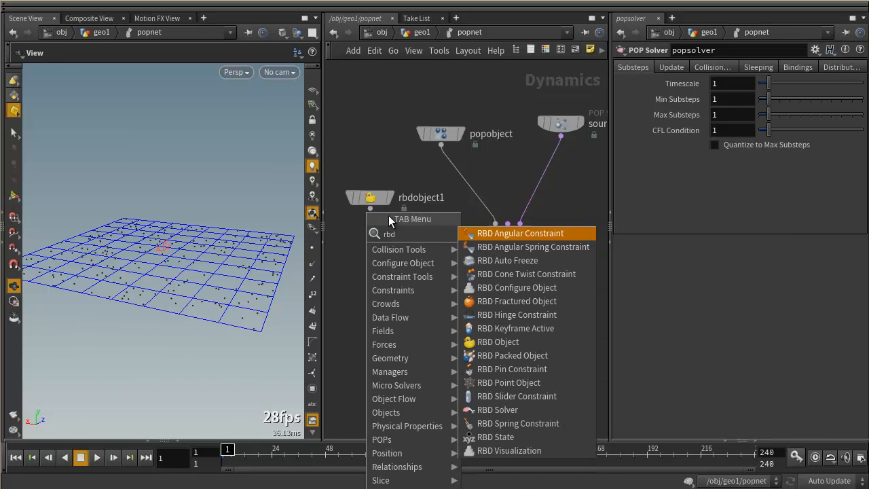
{"action": "key", "text": "Escape"}
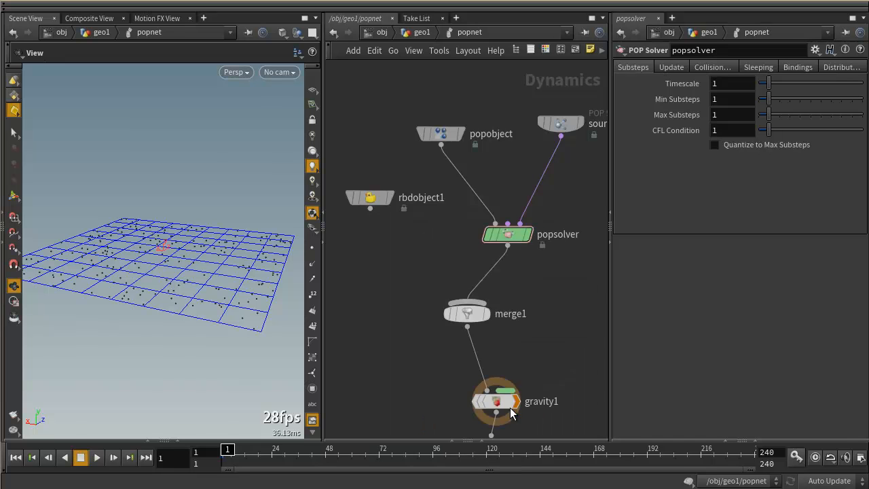
{"action": "left_click", "coordinate": [402, 249]}
{"action": "left_click", "coordinate": [402, 260]}
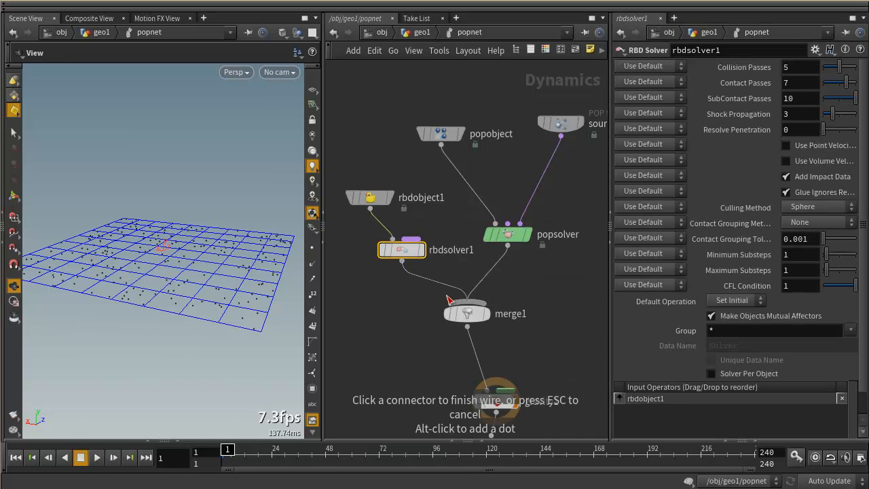
{"action": "left_click", "coordinate": [467, 319]}
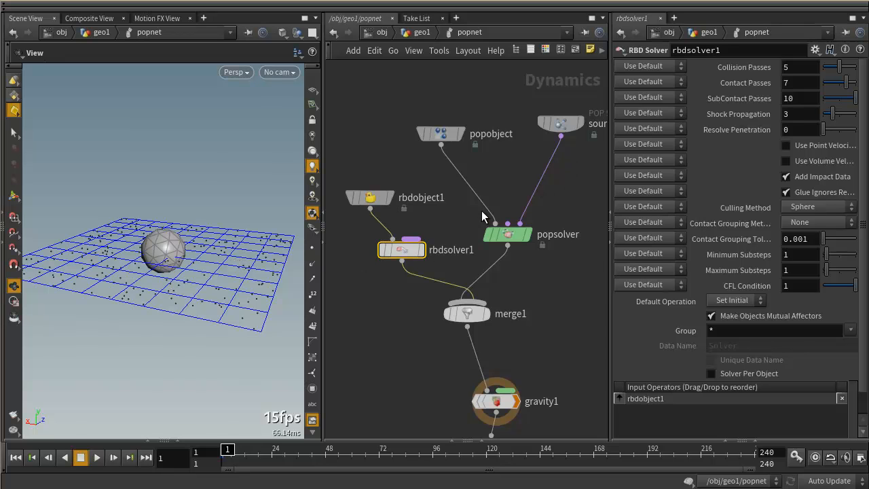
- Go back up to geo1 and insert a Transform node between grid1 and popnet, spacing the nodes evenly
{"action": "left_click", "coordinate": [421, 34]}
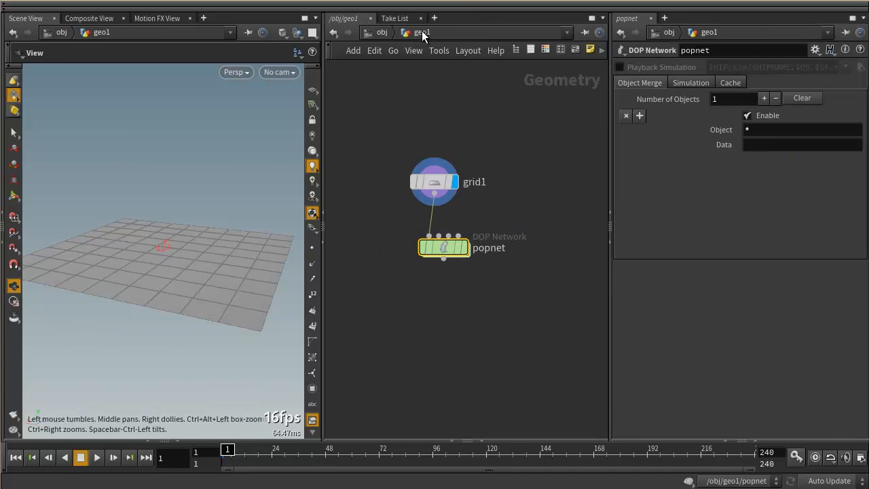
{"action": "left_click", "coordinate": [434, 183]}
{"action": "key", "text": "Tab"}
{"action": "type", "text": "tr"}
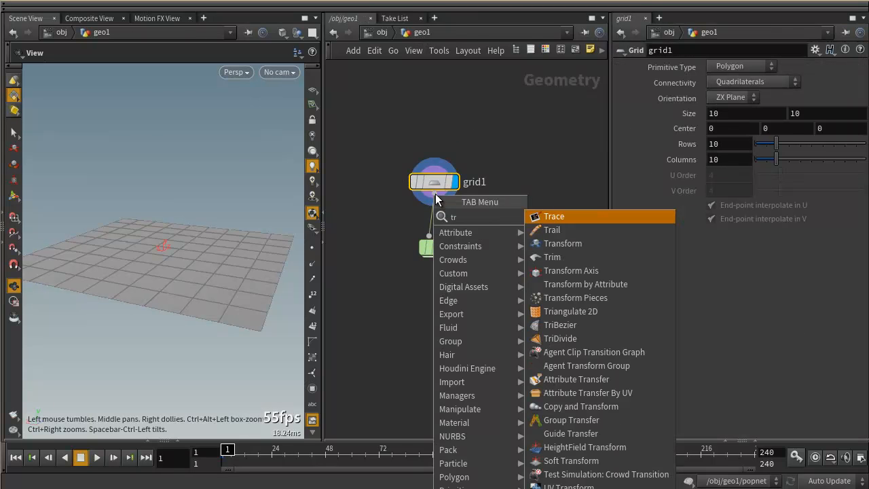
{"action": "left_click", "coordinate": [566, 242]}
{"action": "left_click", "coordinate": [432, 230]}
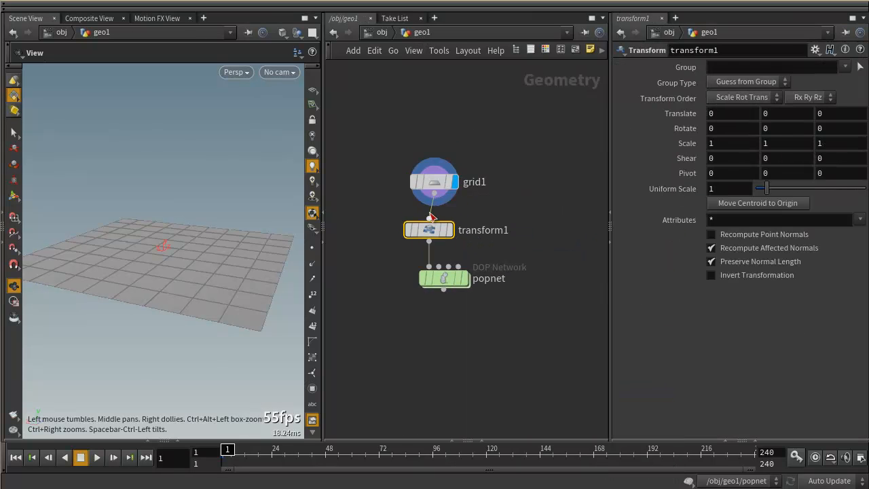
{"action": "left_click_drag", "start_coordinate": [431, 225], "coordinate": [436, 220]}
{"action": "left_click_drag", "start_coordinate": [435, 182], "coordinate": [435, 162]}
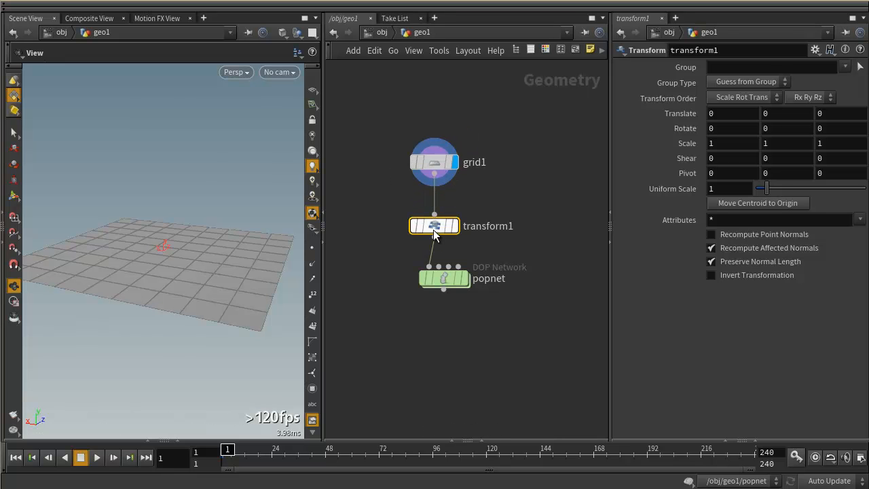
- Raise the grid about 4.6 units along Y through transform1 using the viewport handle
{"action": "left_click", "coordinate": [13, 195]}
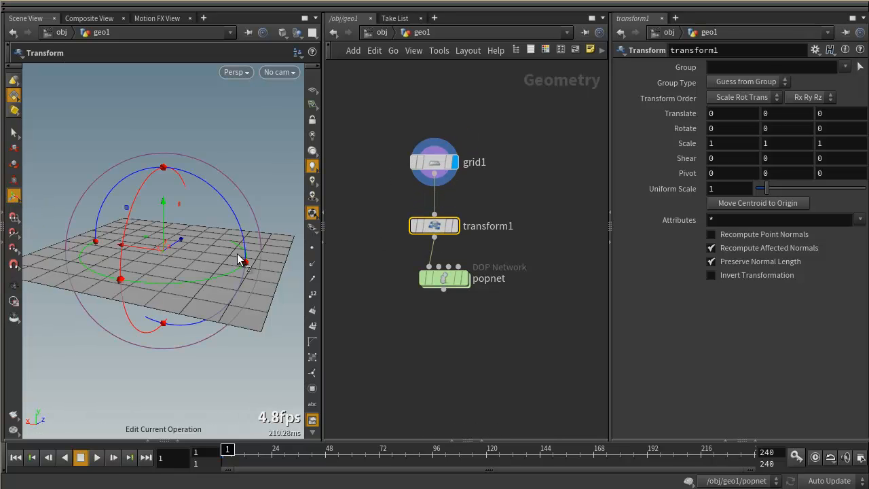
{"action": "left_click_drag", "start_coordinate": [163, 211], "coordinate": [169, 97]}
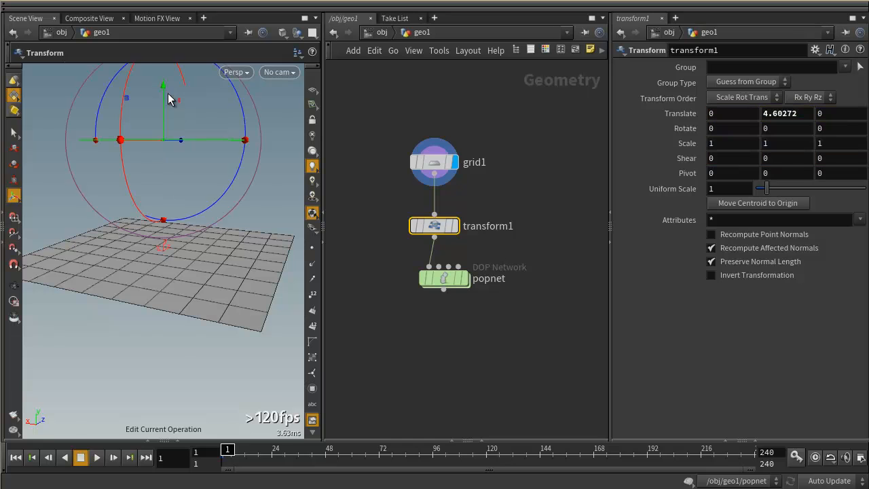
- Display transform1 and then popnet in the geo1 network, and turn on the reference plane grid in the viewport
{"action": "left_click", "coordinate": [457, 229]}
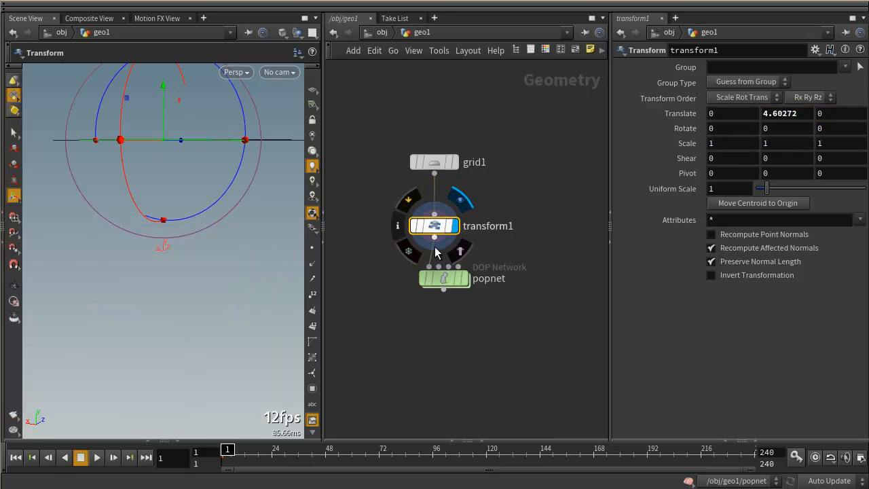
{"action": "left_click", "coordinate": [465, 281]}
{"action": "left_click", "coordinate": [444, 282]}
{"action": "left_click_drag", "start_coordinate": [203, 261], "coordinate": [180, 238], "text": "alt"}
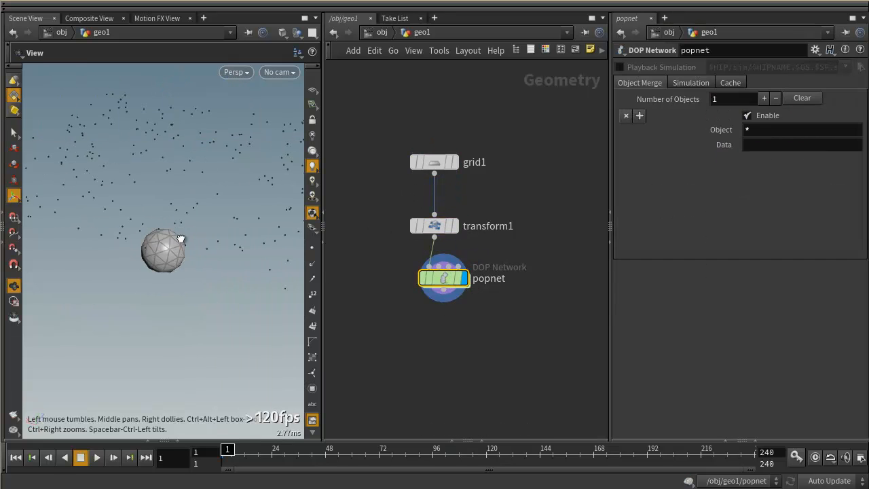
{"action": "right_click_drag", "start_coordinate": [211, 249], "coordinate": [111, 224], "text": "alt"}
{"action": "left_click_drag", "start_coordinate": [111, 224], "coordinate": [184, 226], "text": "alt"}
{"action": "left_click", "coordinate": [312, 91]}
{"action": "left_click_drag", "start_coordinate": [206, 163], "coordinate": [216, 182], "text": "alt"}
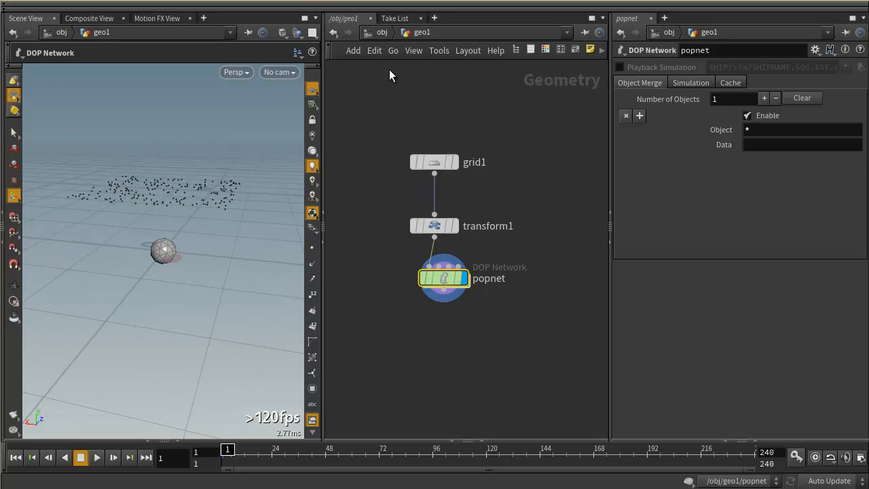
- Add a Ground Plane node inside popnet and place it beside rbdobject1
{"action": "double_click", "coordinate": [444, 278]}
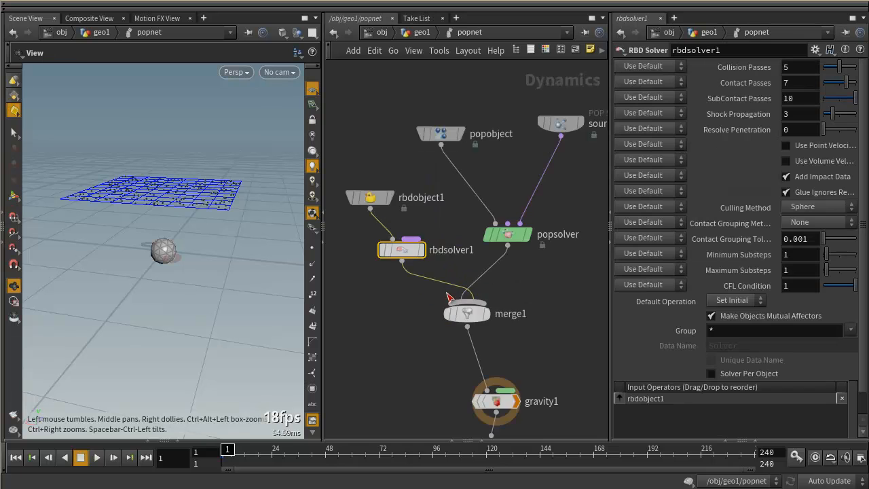
{"action": "key", "text": "Tab"}
{"action": "type", "text": "gr"}
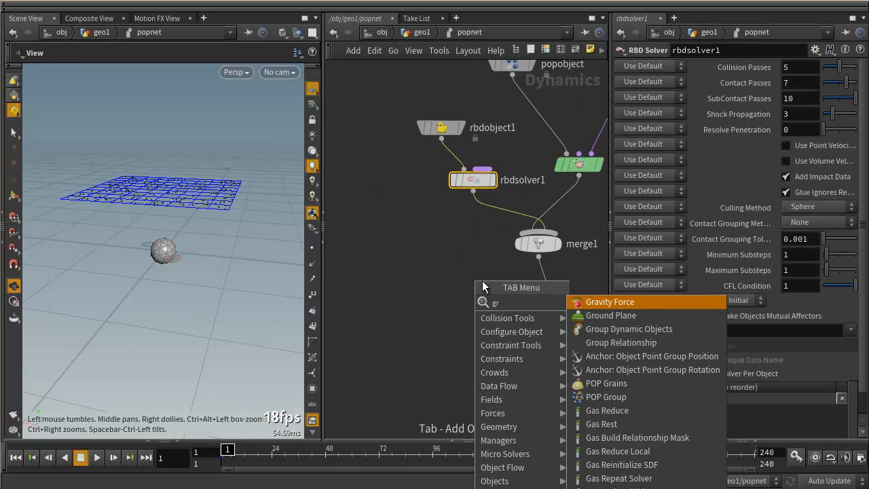
{"action": "left_click", "coordinate": [609, 315]}
{"action": "left_click", "coordinate": [380, 171]}
{"action": "left_click_drag", "start_coordinate": [380, 171], "coordinate": [368, 147]}
{"action": "key", "text": "Tab"}
{"action": "type", "text": "mer"}
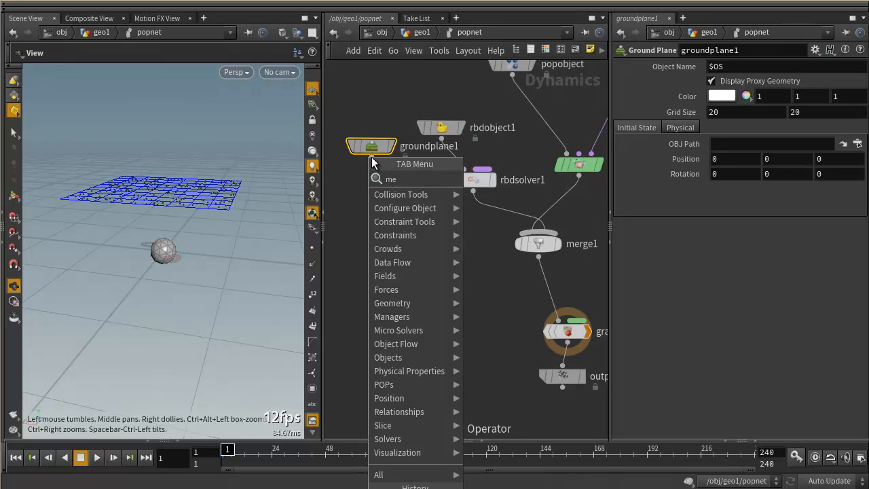
{"action": "left_click", "coordinate": [482, 204]}
- Wire groundplane1 into merge1, repositioning rbdsolver1, merge1 and groundplane1 for a clearer layout
{"action": "mouse_move", "coordinate": [471, 178]}
{"action": "left_mouse_down"}
{"action": "mouse_move", "coordinate": [471, 216]}
{"action": "mouse_move", "coordinate": [459, 176]}
{"action": "left_mouse_up"}
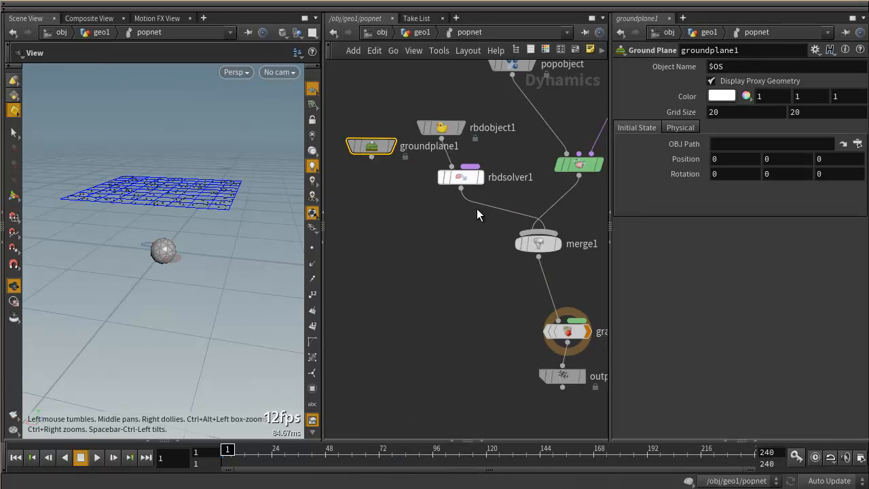
{"action": "left_click_drag", "start_coordinate": [527, 247], "coordinate": [519, 278]}
{"action": "left_click", "coordinate": [371, 156]}
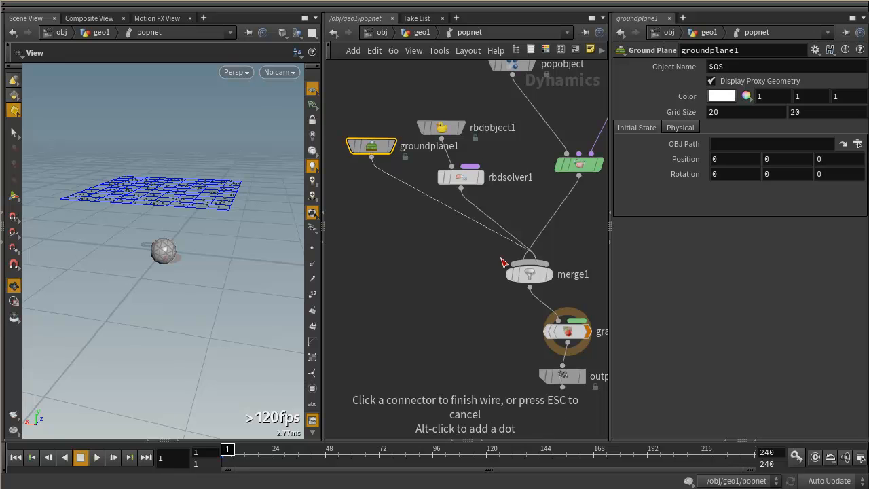
{"action": "left_click", "coordinate": [529, 262]}
{"action": "left_click_drag", "start_coordinate": [373, 148], "coordinate": [381, 225]}
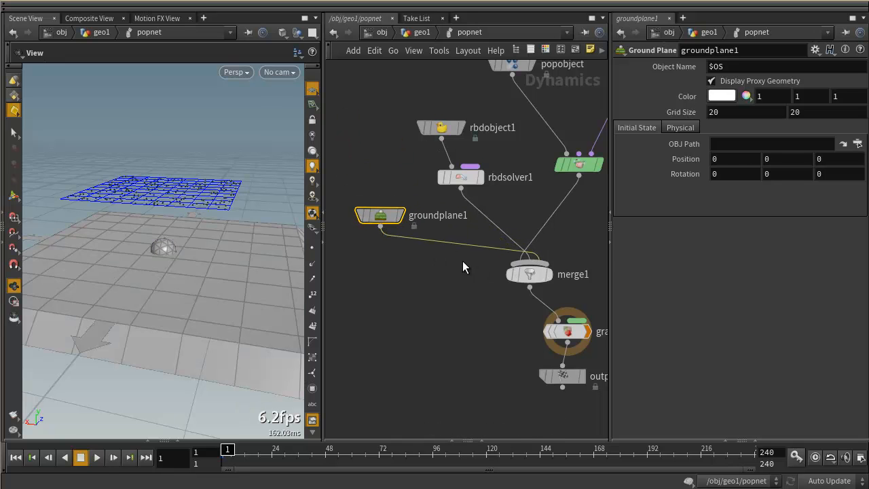
- Lower the ground plane beneath the ball by setting its Y position to -1.64
{"action": "middle_click_drag", "start_coordinate": [473, 346], "coordinate": [461, 341]}
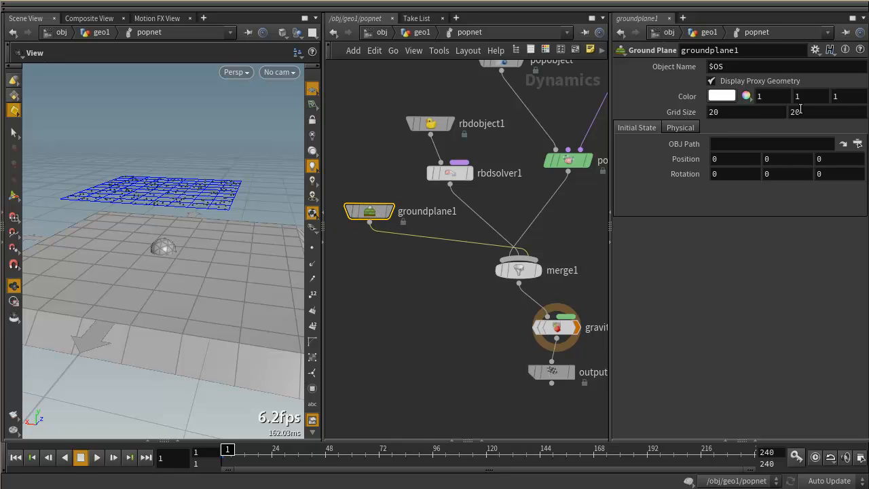
{"action": "middle_click_drag", "start_coordinate": [771, 157], "coordinate": [716, 175]}
{"action": "left_click_drag", "start_coordinate": [152, 233], "coordinate": [215, 299]}
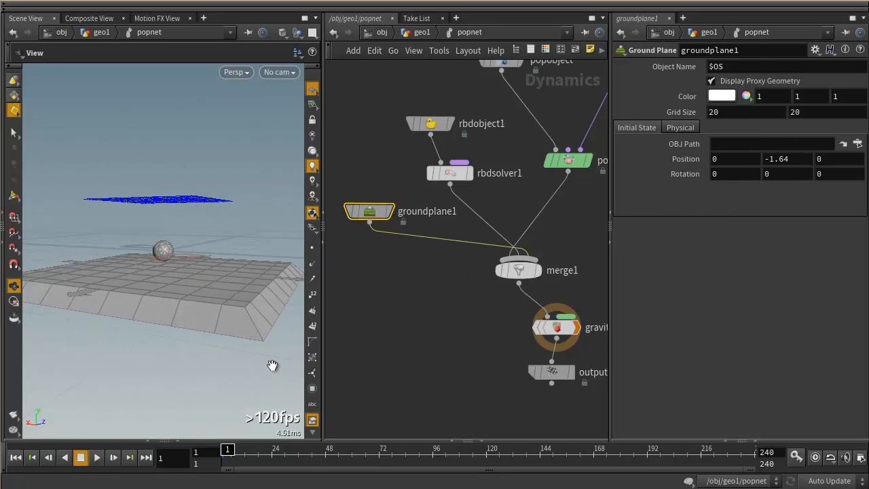
- Play the simulation with the ground plane, return to frame 1 and inspect merge1's settings
{"action": "left_click", "coordinate": [97, 457]}
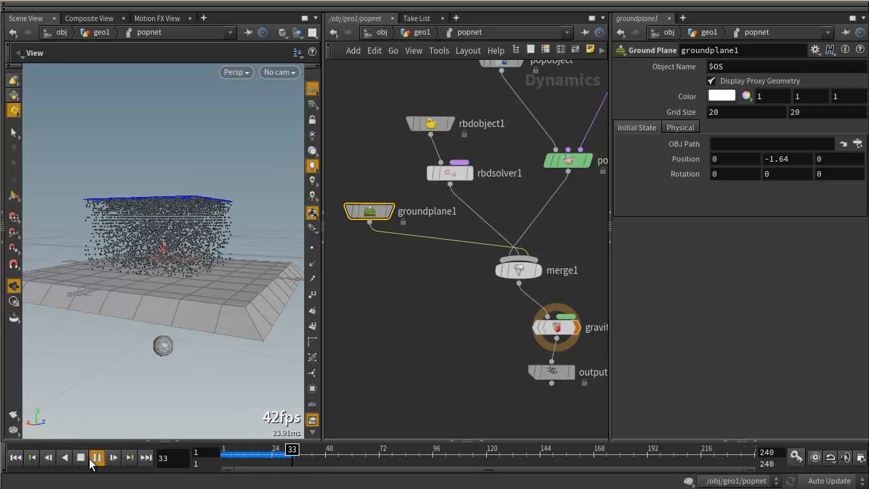
{"action": "left_click", "coordinate": [15, 457]}
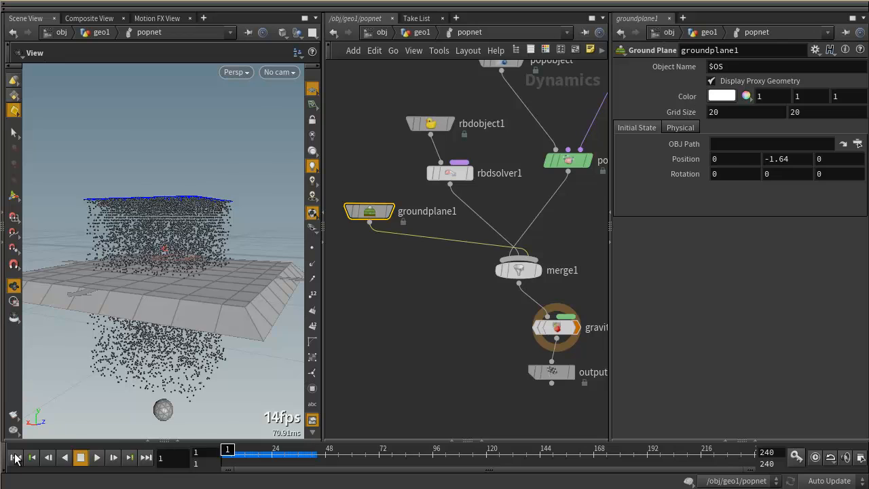
{"action": "left_click", "coordinate": [524, 270]}
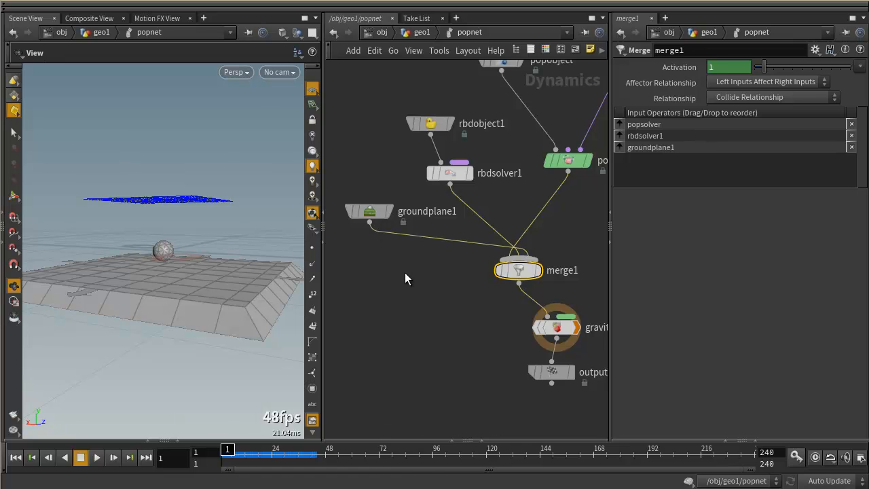
- Try a Static Object node between groundplane1 and merge1, and delete it again
{"action": "key", "text": "Tab"}
{"action": "type", "text": "sol"}
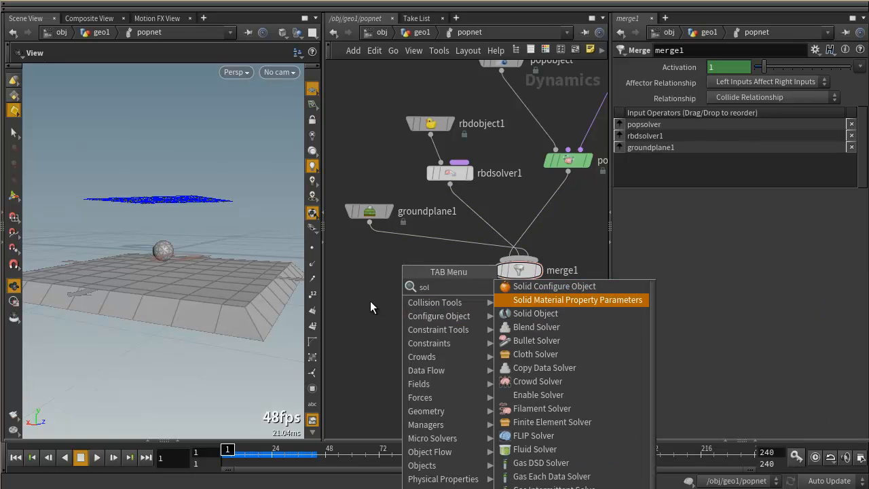
{"action": "key", "text": "Escape"}
{"action": "key", "text": "Tab"}
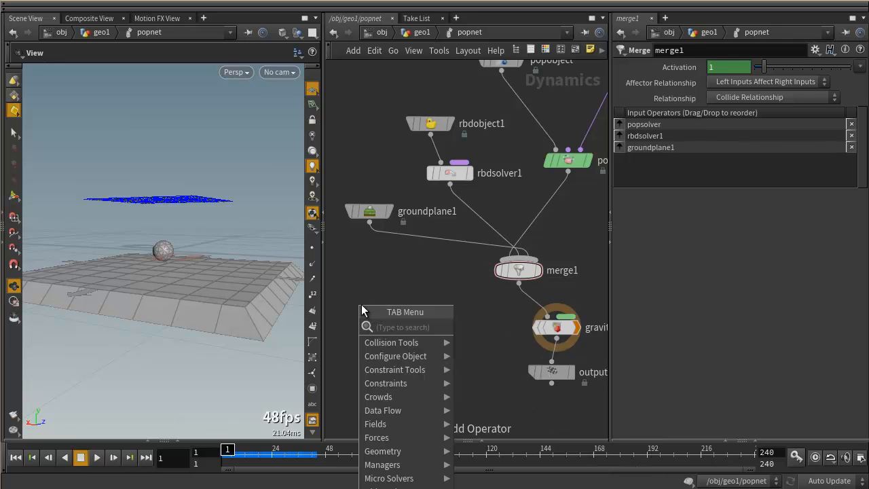
{"action": "type", "text": "stat"}
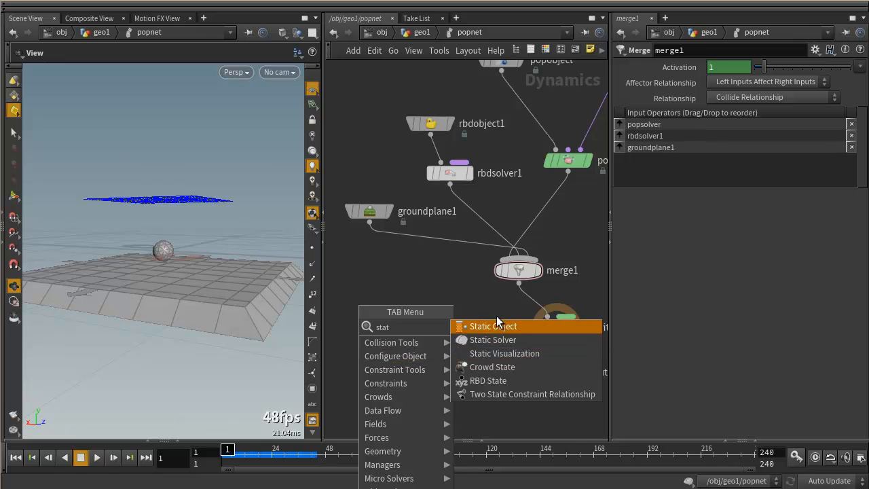
{"action": "key", "text": "Return"}
{"action": "left_click", "coordinate": [428, 240]}
{"action": "left_click_drag", "start_coordinate": [428, 242], "coordinate": [428, 256]}
{"action": "left_click", "coordinate": [370, 223]}
{"action": "key", "text": "Escape"}
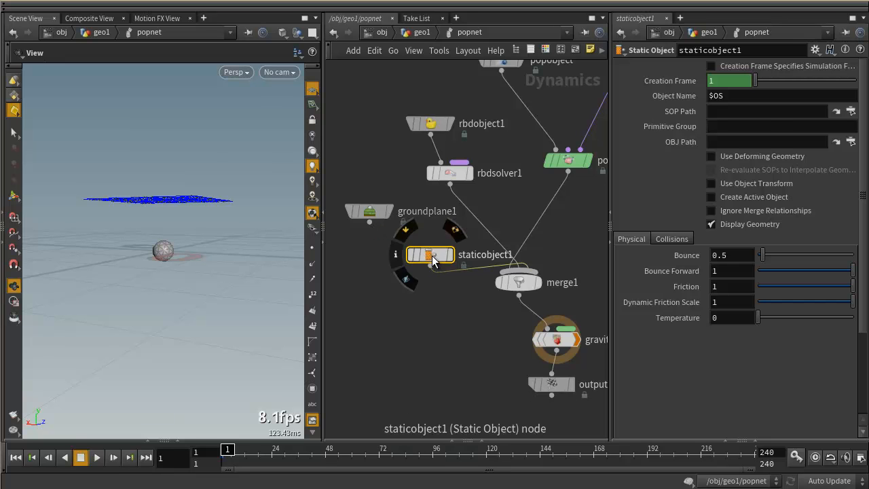
{"action": "key", "text": "Delete"}
- Add a Static Solver fed by groundplane1, wire its output into merge1 and move merge1 slightly lower
{"action": "key", "text": "Tab"}
{"action": "type", "text": "stat"}
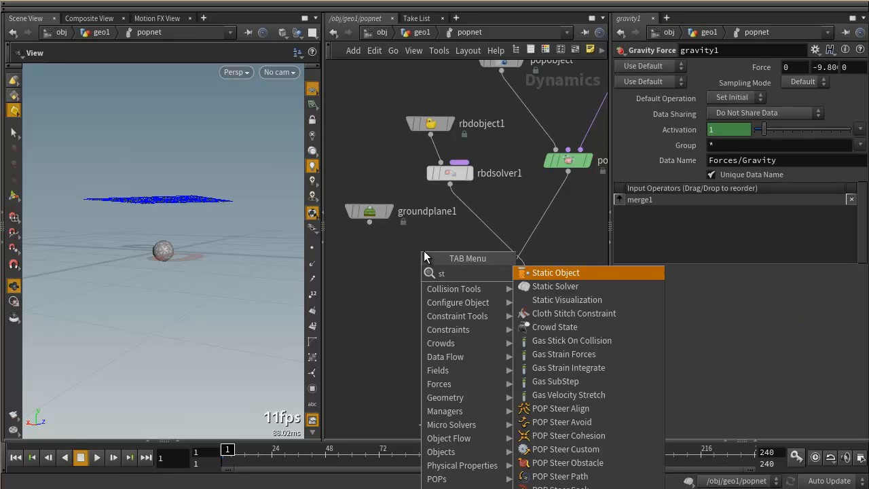
{"action": "left_click", "coordinate": [572, 285]}
{"action": "left_click", "coordinate": [424, 259]}
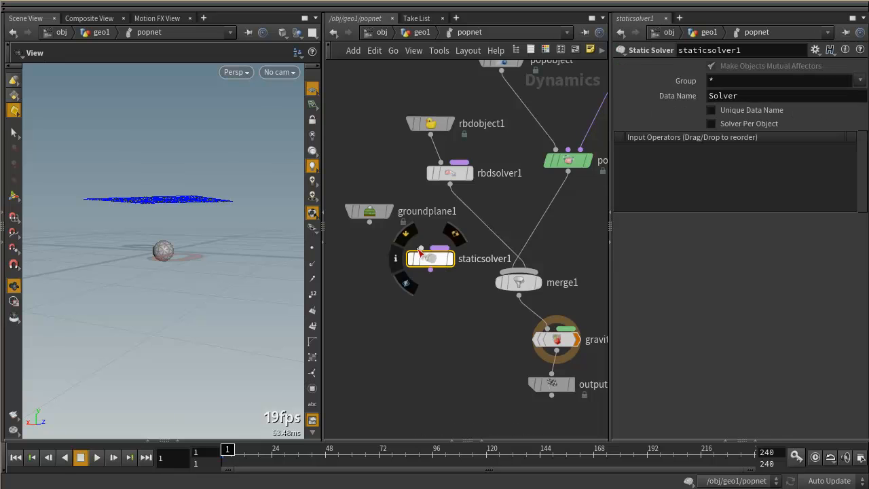
{"action": "left_click", "coordinate": [370, 222]}
{"action": "left_click", "coordinate": [421, 247]}
{"action": "left_click_drag", "start_coordinate": [430, 270], "coordinate": [515, 306]}
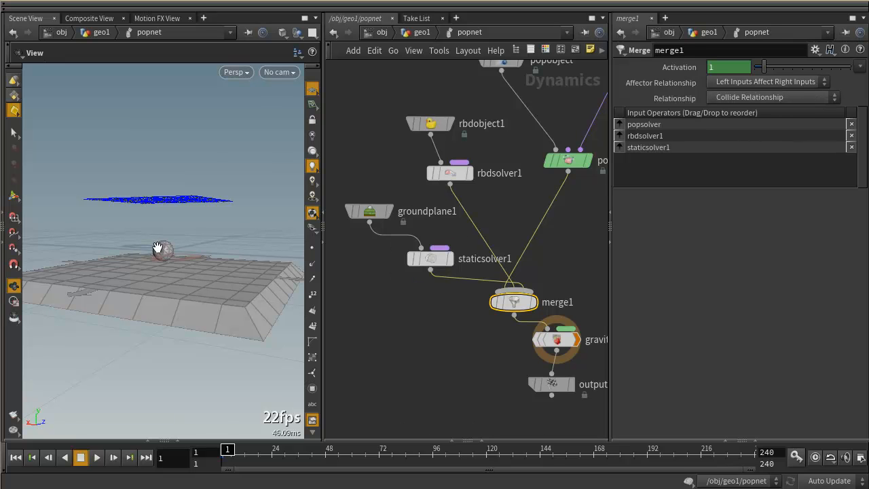
- Play the simulation with the static solver to check the ball against the ground, and return to frame 1
{"action": "left_click", "coordinate": [97, 457]}
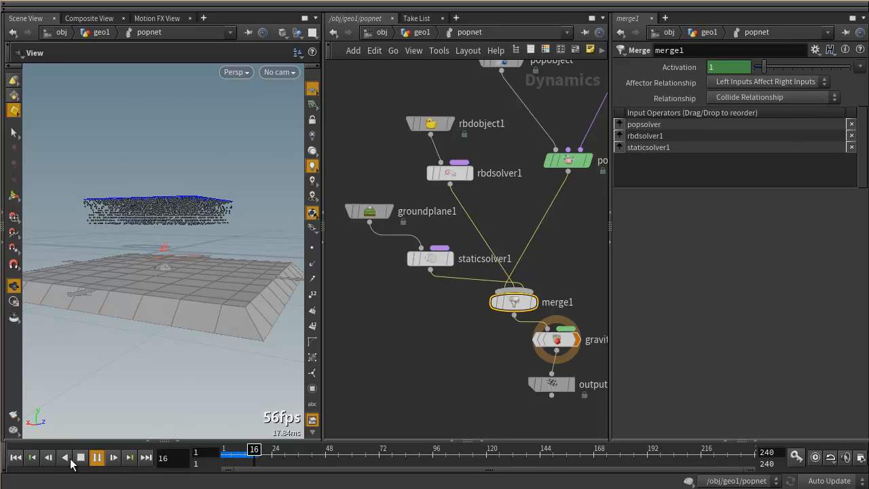
{"action": "left_click", "coordinate": [81, 459]}
{"action": "left_click", "coordinate": [31, 458]}
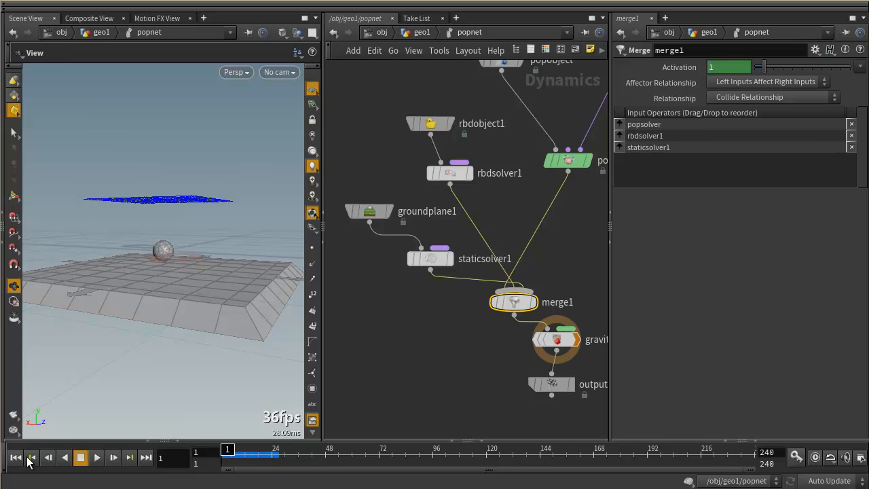
- Set merge1's Affector Relationship to Mutual
{"action": "mouse_move", "coordinate": [512, 311]}
{"action": "left_click_drag", "start_coordinate": [512, 309], "coordinate": [507, 308]}
{"action": "left_click", "coordinate": [506, 308]}
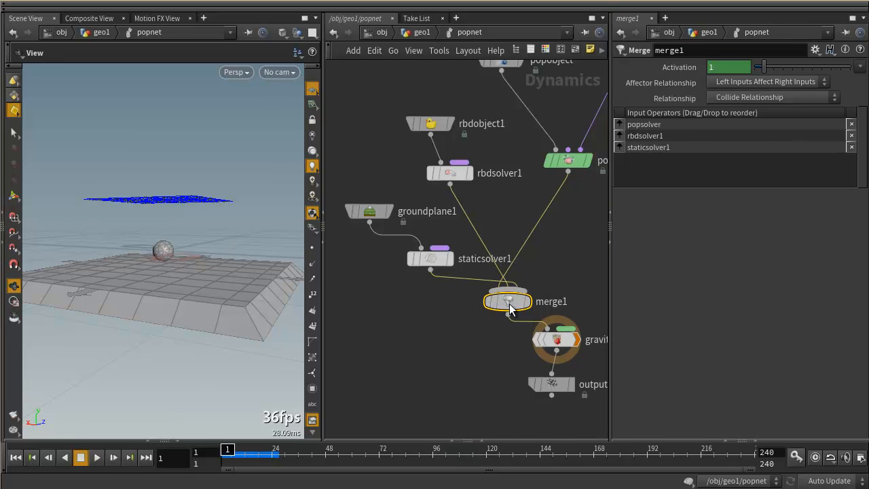
{"action": "left_click", "coordinate": [744, 80]}
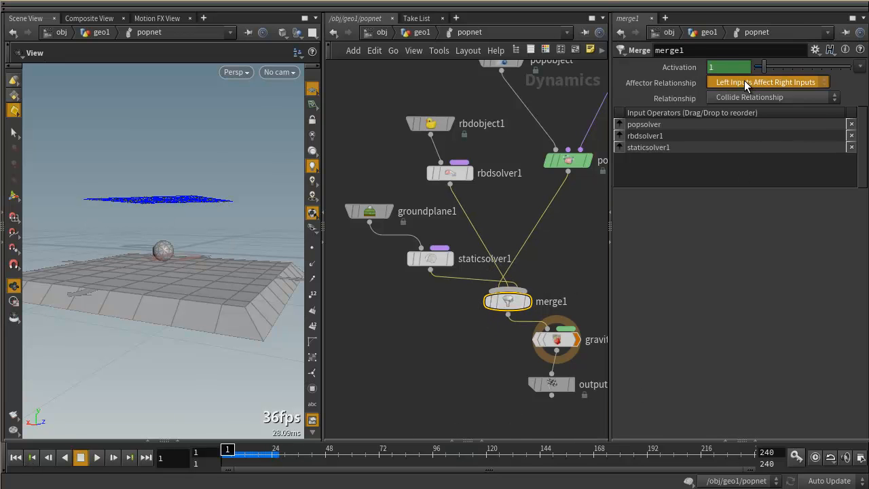
{"action": "left_click", "coordinate": [845, 88]}
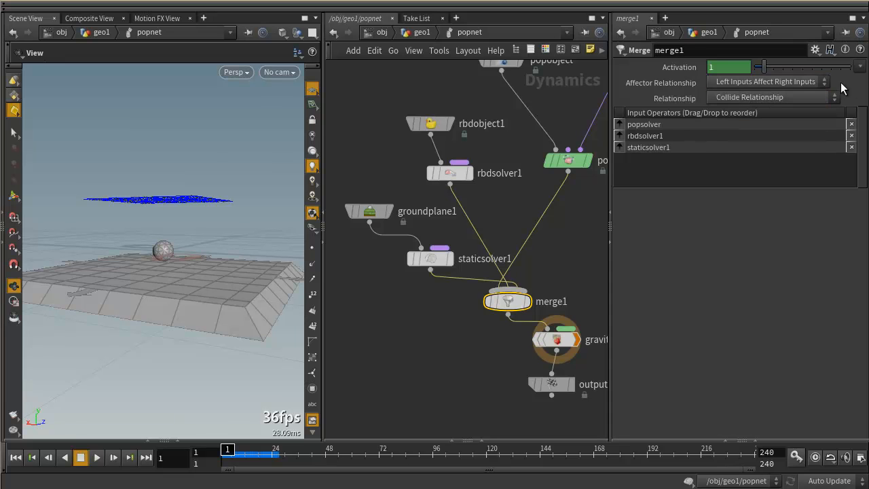
{"action": "left_click", "coordinate": [742, 80]}
{"action": "left_click", "coordinate": [738, 119]}
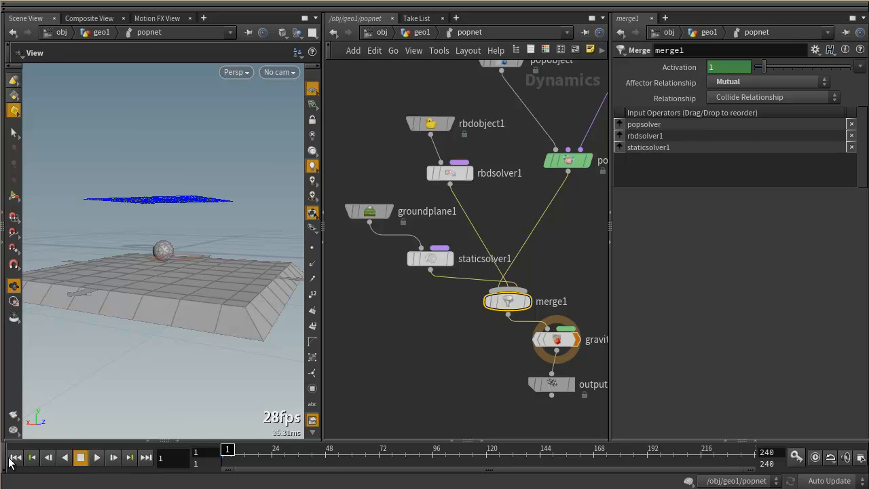
- Play the simulation up to frame 67 and examine the particles on the ground from several angles
{"action": "left_click", "coordinate": [97, 457]}
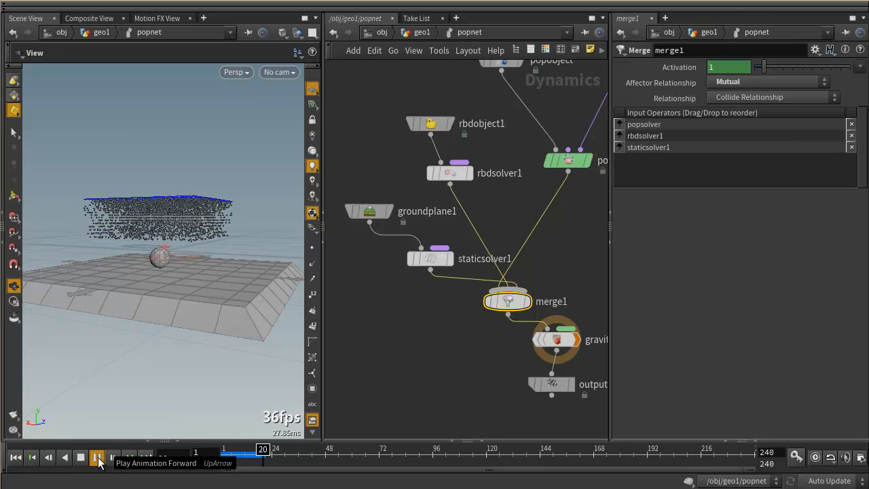
{"action": "left_click", "coordinate": [97, 457]}
{"action": "left_click_drag", "start_coordinate": [210, 224], "coordinate": [100, 254]}
{"action": "right_click_drag", "start_coordinate": [100, 254], "coordinate": [173, 308]}
{"action": "mouse_move", "coordinate": [173, 308]}
{"action": "left_mouse_down"}
{"action": "mouse_move", "coordinate": [194, 310]}
{"action": "mouse_move", "coordinate": [163, 312]}
{"action": "mouse_move", "coordinate": [192, 295]}
{"action": "mouse_move", "coordinate": [185, 315]}
{"action": "left_mouse_up"}
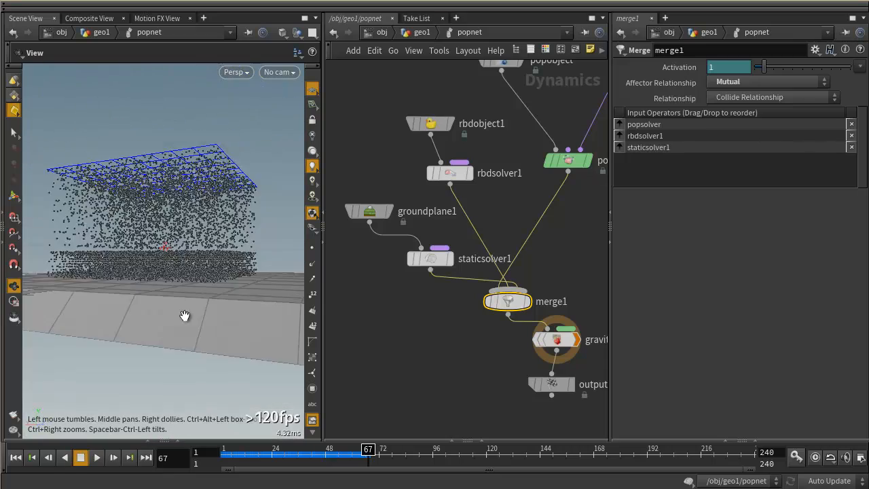
{"action": "right_click_drag", "start_coordinate": [185, 316], "coordinate": [157, 325]}
{"action": "scroll", "coordinate": [182, 279], "scroll_direction": "up", "scroll_amount": 3}
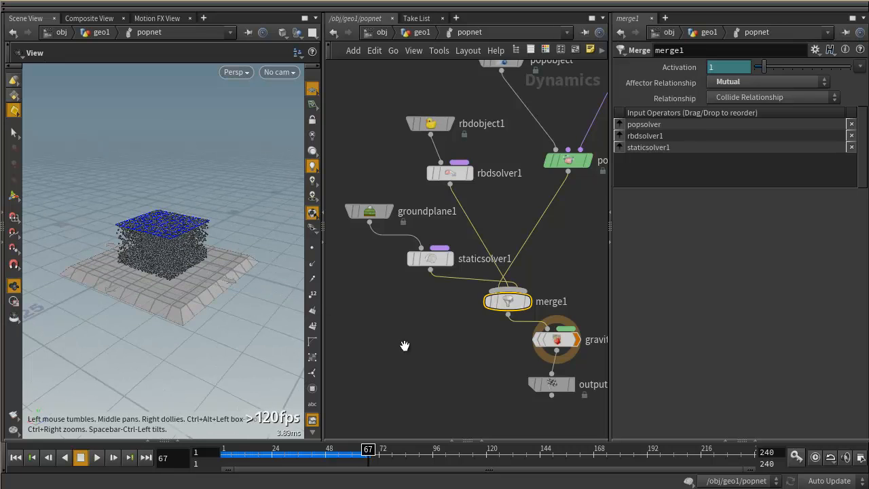
- Automatically lay out all nodes in the popnet network
{"action": "scroll", "coordinate": [507, 398], "scroll_direction": "down", "scroll_amount": 5}
{"action": "key", "text": "l"}
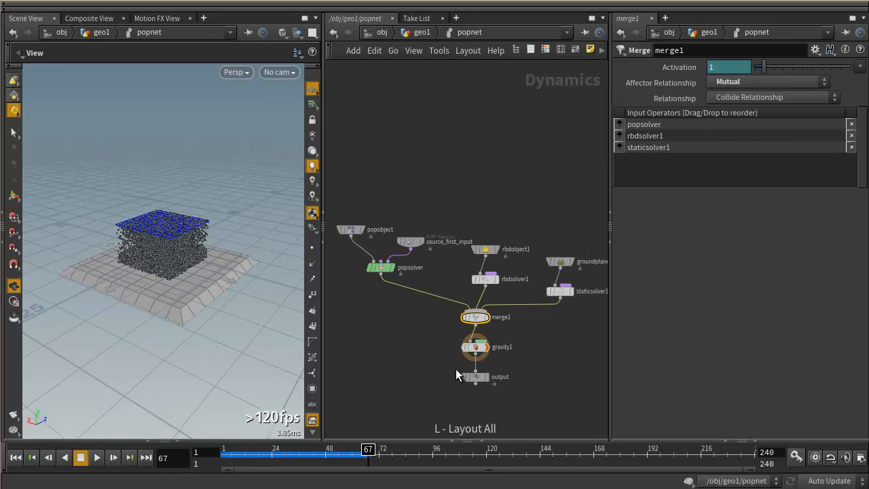
{"action": "scroll", "coordinate": [541, 310], "scroll_direction": "up", "scroll_amount": 3}
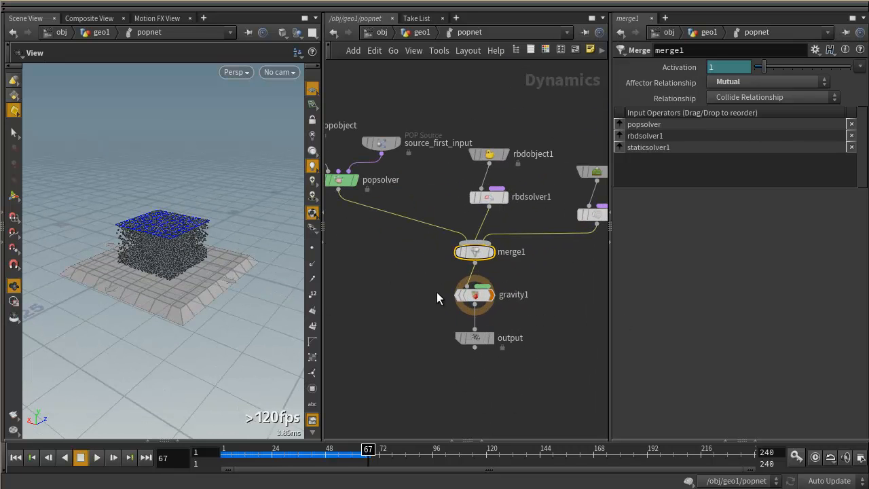
- Scrub the simulation to frame 24 and view the ball and particles up close
{"action": "left_click_drag", "start_coordinate": [223, 453], "coordinate": [271, 458]}
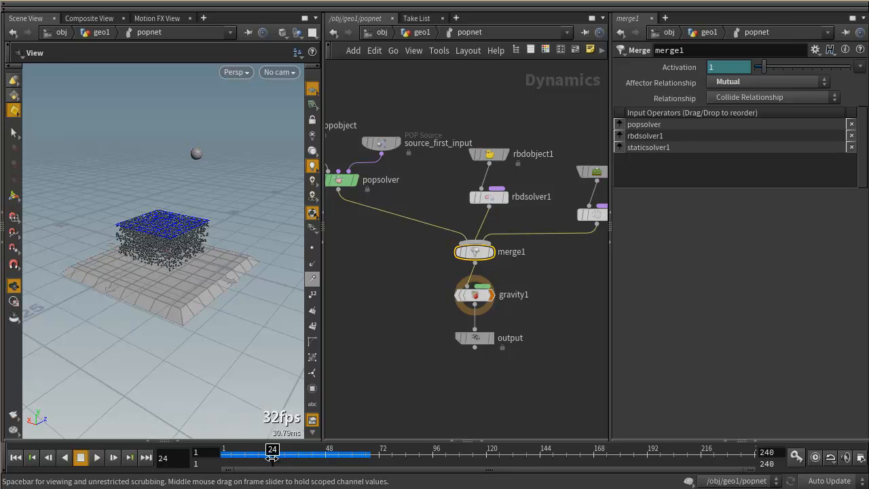
{"action": "right_click_drag", "start_coordinate": [132, 194], "coordinate": [306, 260]}
{"action": "left_click_drag", "start_coordinate": [210, 291], "coordinate": [178, 287]}
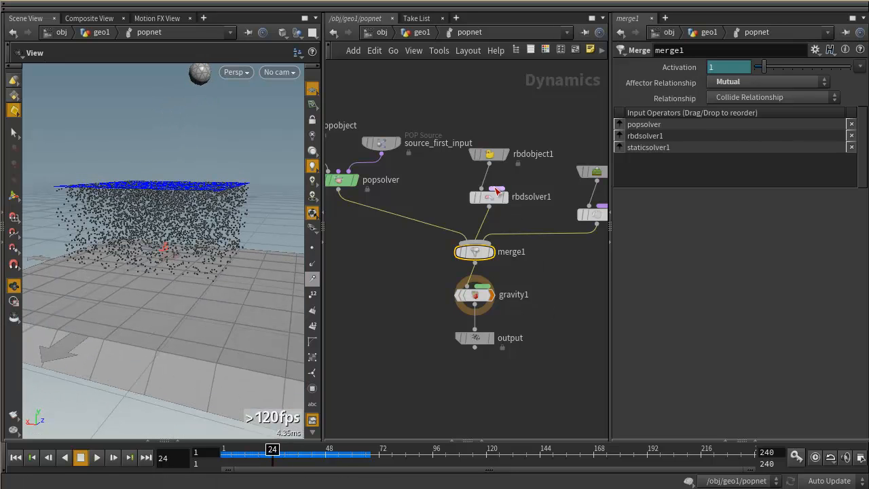
- Replace rbdsolver1 with a Rigid Body Solver wired between rbdobject1 and merge1
{"action": "left_click_drag", "start_coordinate": [488, 154], "coordinate": [488, 106]}
{"action": "left_click", "coordinate": [490, 197]}
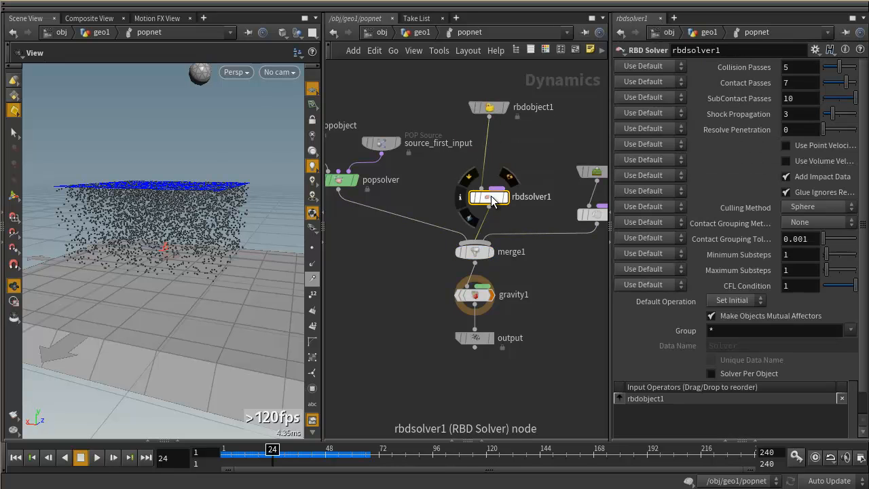
{"action": "left_click_drag", "start_coordinate": [493, 199], "coordinate": [493, 166]}
{"action": "key", "text": "Tab"}
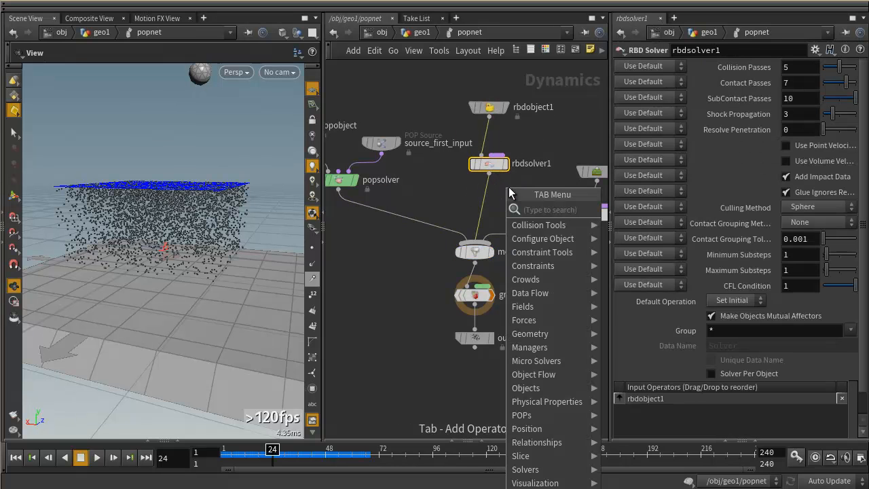
{"action": "type", "text": "rig"}
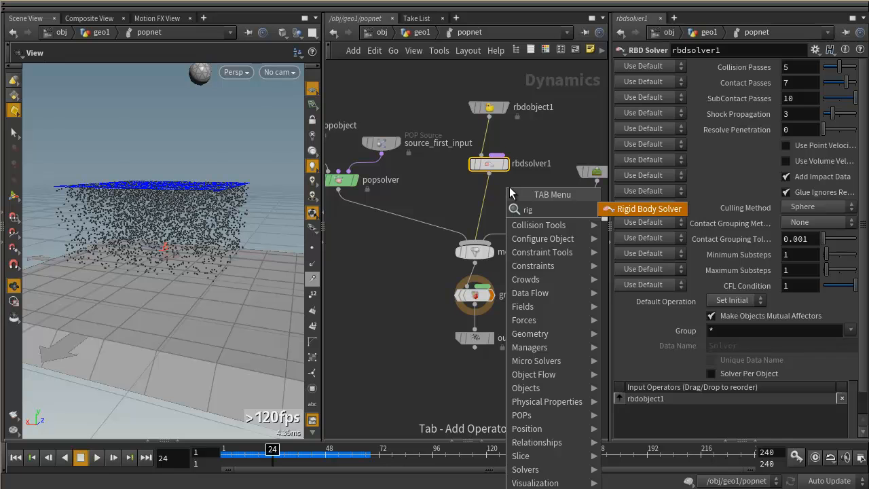
{"action": "left_click", "coordinate": [629, 212]}
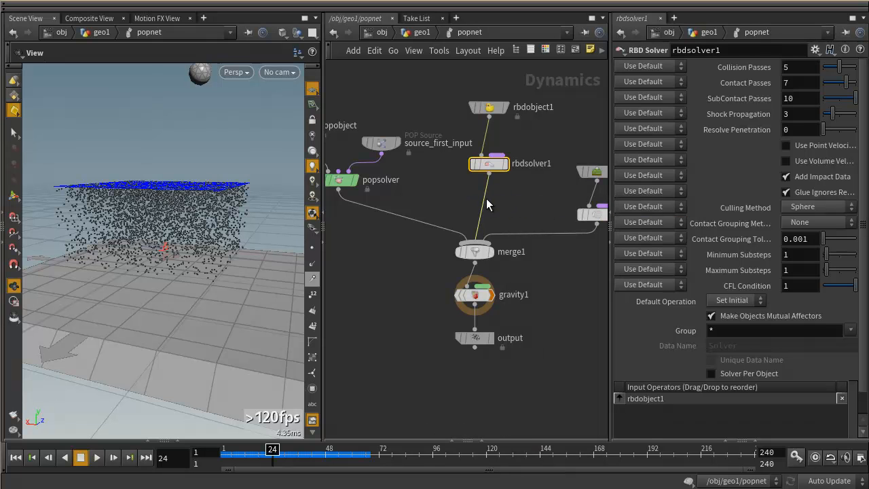
{"action": "left_click", "coordinate": [489, 197]}
{"action": "left_click", "coordinate": [488, 163]}
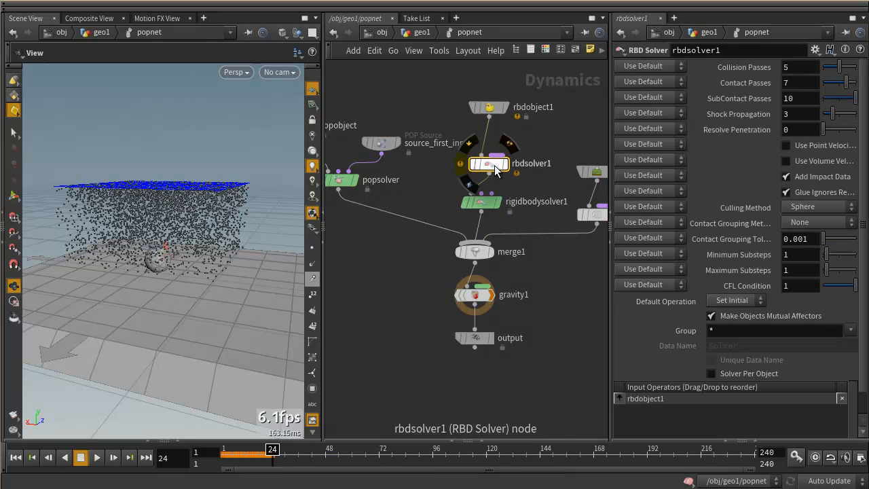
{"action": "key", "text": "Delete"}
{"action": "left_click_drag", "start_coordinate": [485, 209], "coordinate": [483, 194]}
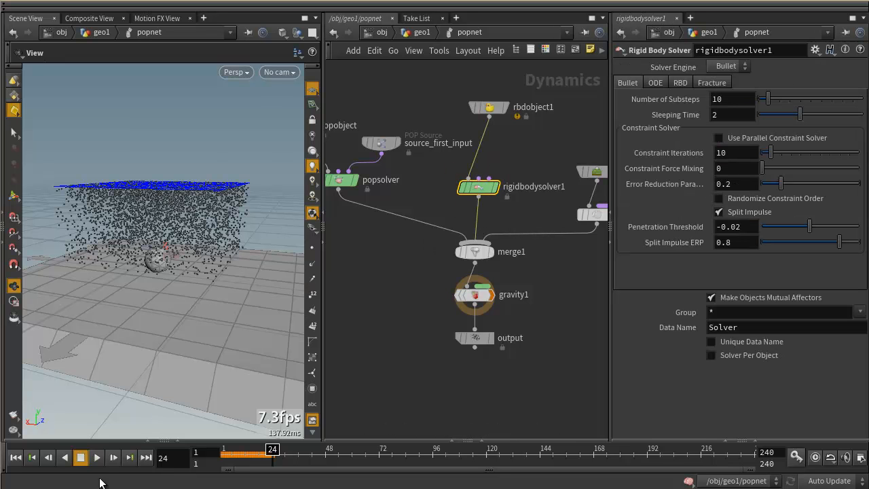
- Play the simulation from the first frame to frame 46 and examine the ball among the particles up close
{"action": "left_click", "coordinate": [15, 457]}
{"action": "left_click", "coordinate": [97, 456]}
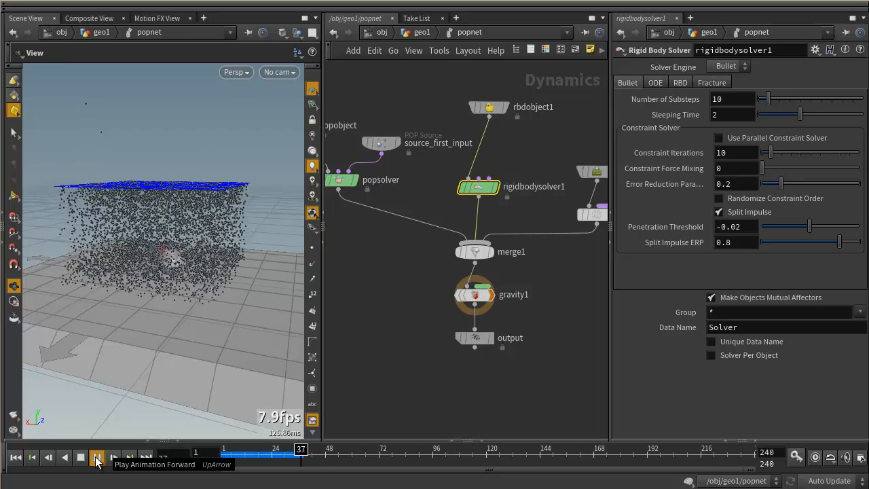
{"action": "left_click", "coordinate": [81, 457]}
{"action": "left_click_drag", "start_coordinate": [200, 267], "coordinate": [190, 307]}
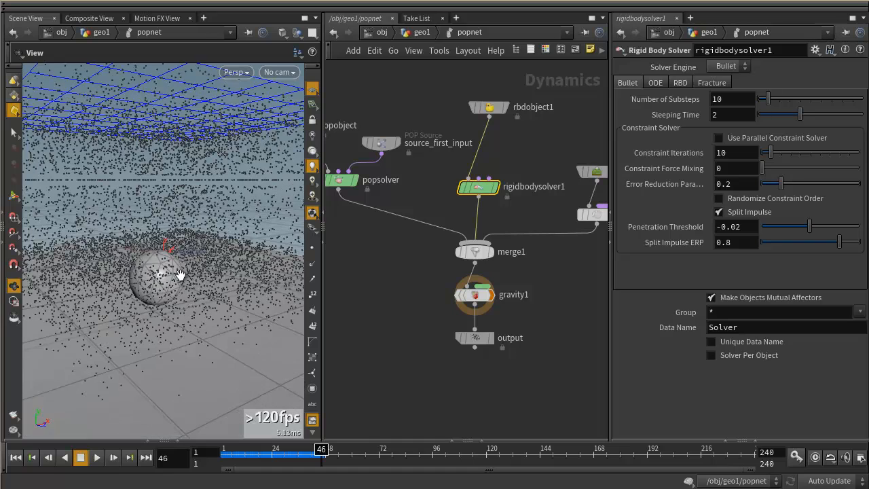
{"action": "left_click_drag", "start_coordinate": [226, 291], "coordinate": [206, 294]}
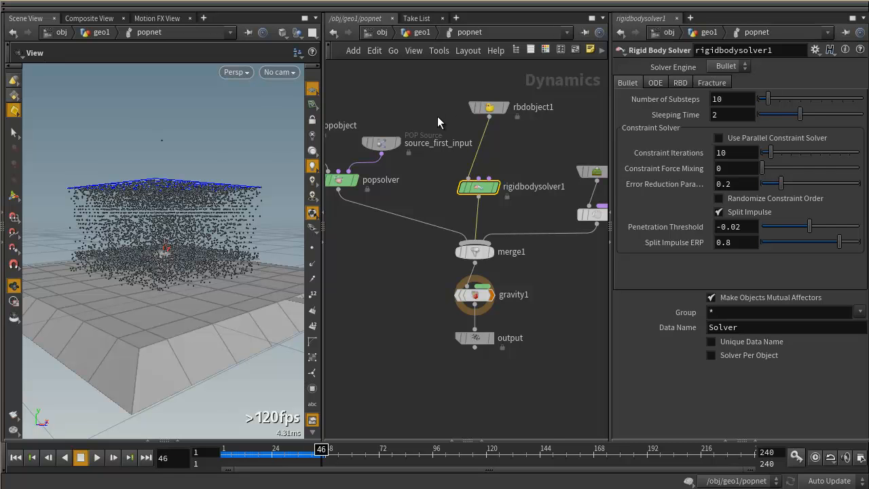
- Delete the particle nodes popobject, source_first_input and popsolver, plus rbdobject1 and rigidbodysolver1, from the popnet network
{"action": "middle_click_drag", "start_coordinate": [424, 123], "coordinate": [480, 143]}
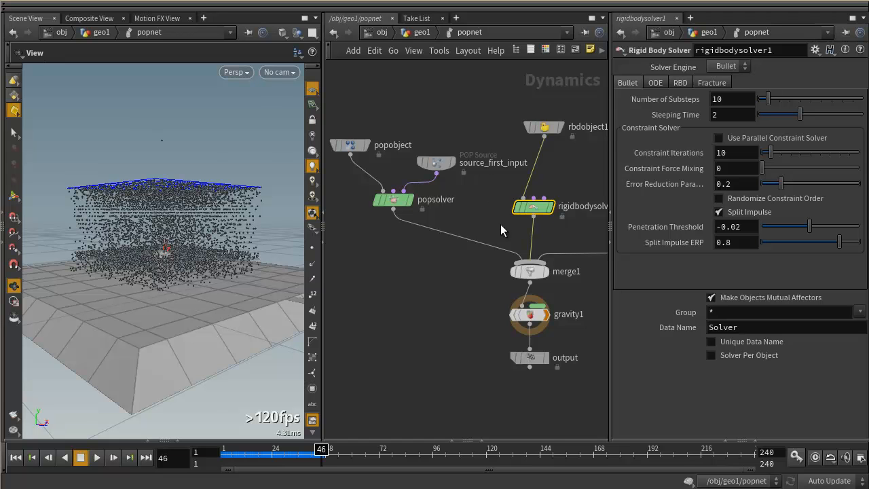
{"action": "key", "text": "h"}
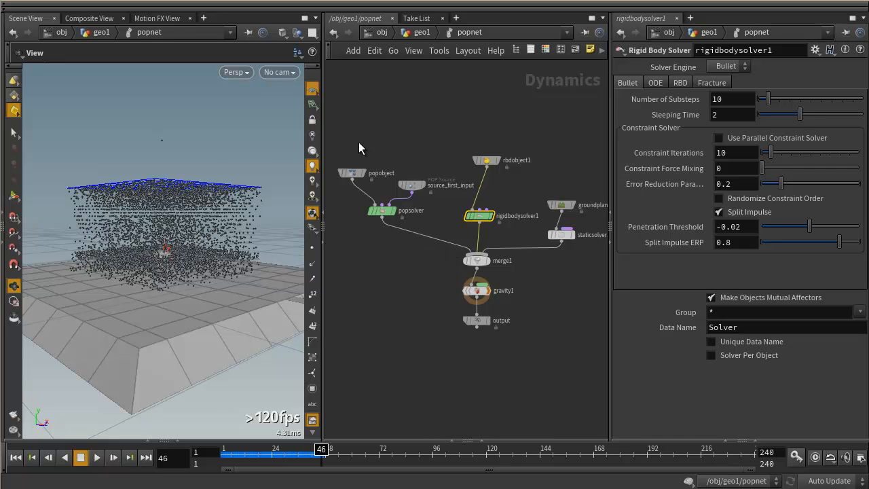
{"action": "left_click_drag", "start_coordinate": [351, 132], "coordinate": [428, 217]}
{"action": "key", "text": "Delete"}
{"action": "left_click_drag", "start_coordinate": [456, 141], "coordinate": [501, 224]}
{"action": "key", "text": "Delete"}
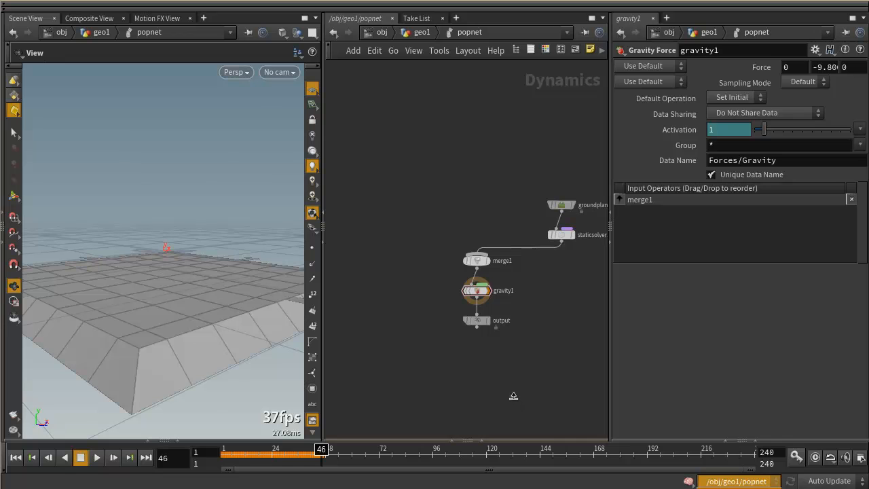
- Leave popnet, reveal the tool shelves and create a box object at the scene origin
{"action": "left_click", "coordinate": [419, 32]}
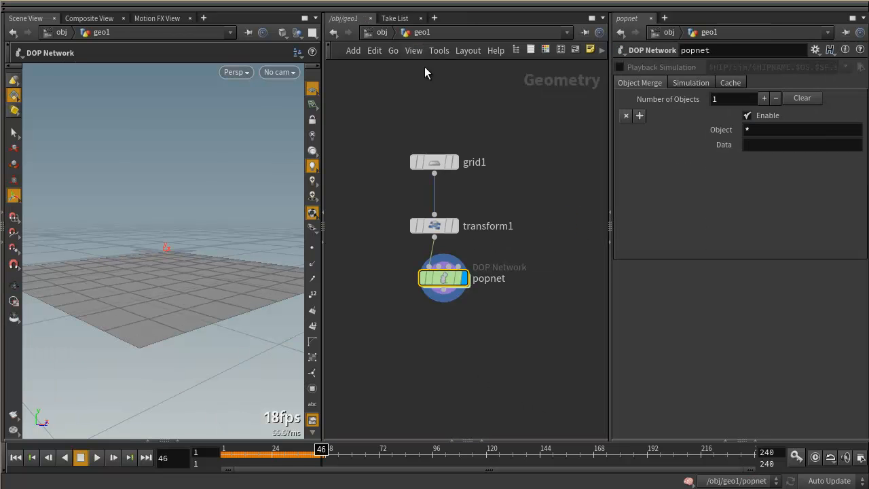
{"action": "left_click", "coordinate": [7, 10]}
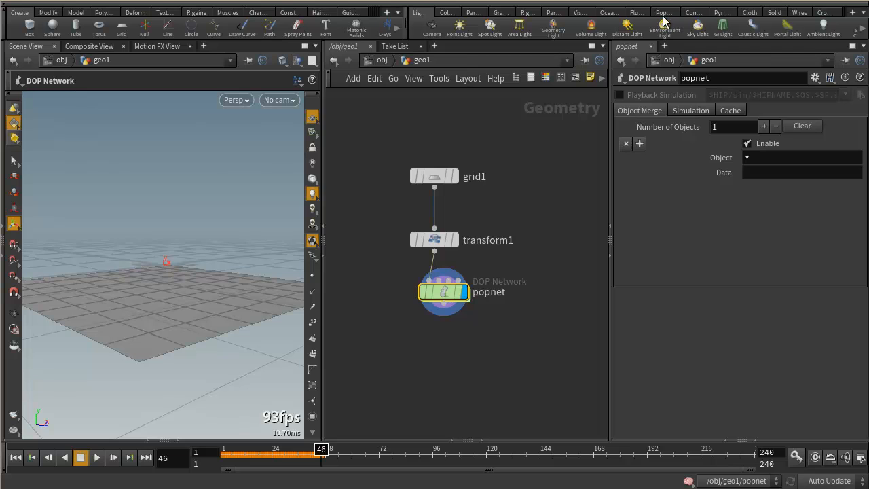
{"action": "left_click", "coordinate": [608, 13]}
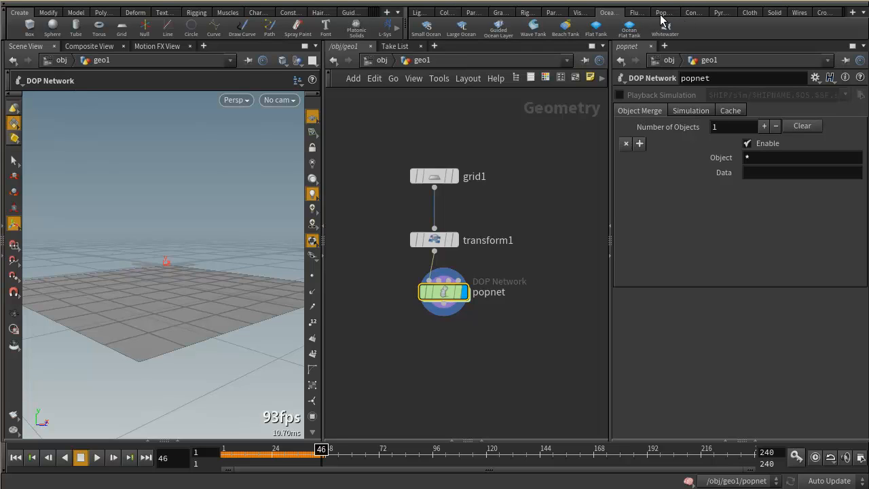
{"action": "left_click", "coordinate": [638, 13]}
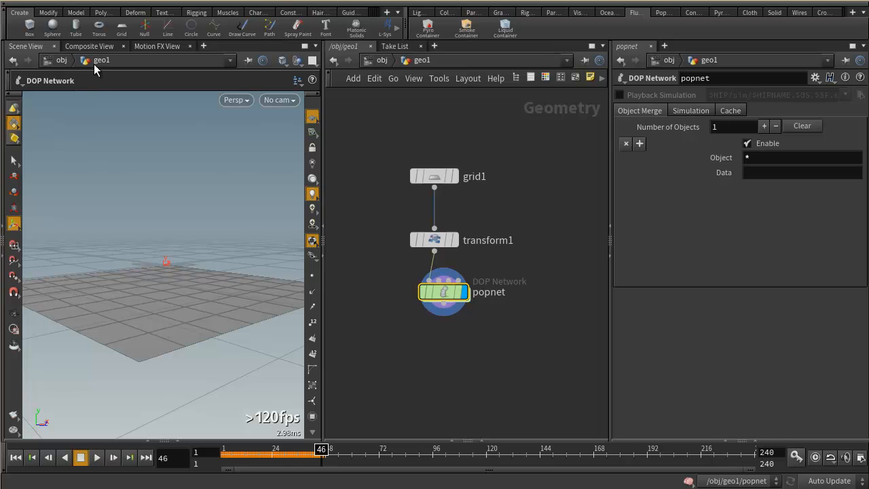
{"action": "left_click", "coordinate": [29, 27]}
{"action": "key", "text": "Return"}
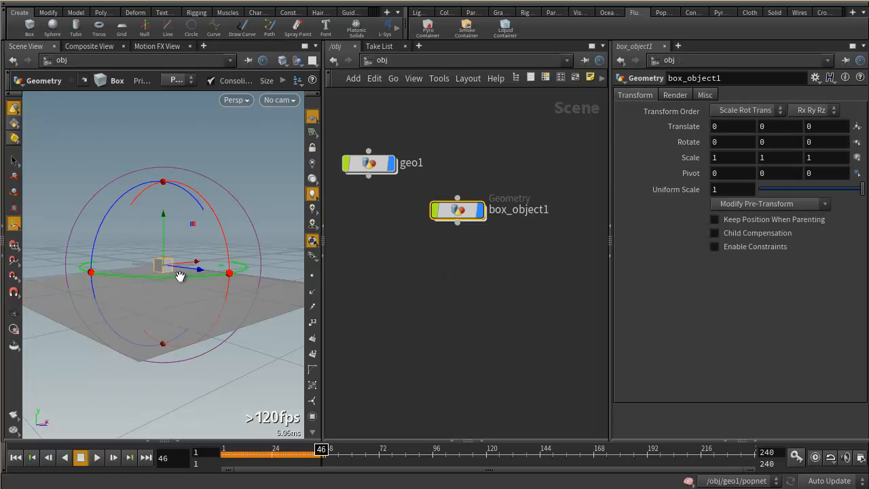
- Turn the box into a fluid with the Particle Fluids tool FLIP Fluid from Object
{"action": "left_click_drag", "start_coordinate": [180, 276], "coordinate": [161, 254], "text": "alt"}
{"action": "right_click_drag", "start_coordinate": [161, 254], "coordinate": [220, 274], "text": "alt"}
{"action": "left_click_drag", "start_coordinate": [219, 274], "coordinate": [234, 237], "text": "alt"}
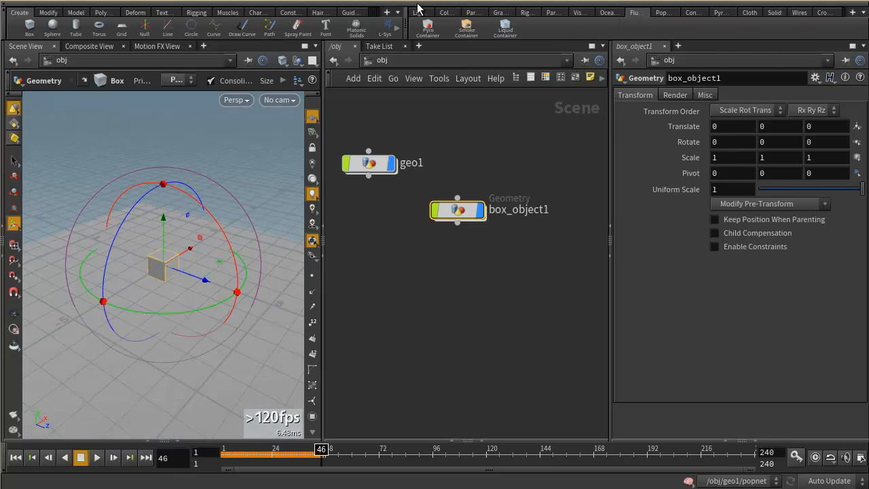
{"action": "left_click_drag", "start_coordinate": [410, 12], "coordinate": [163, 33]}
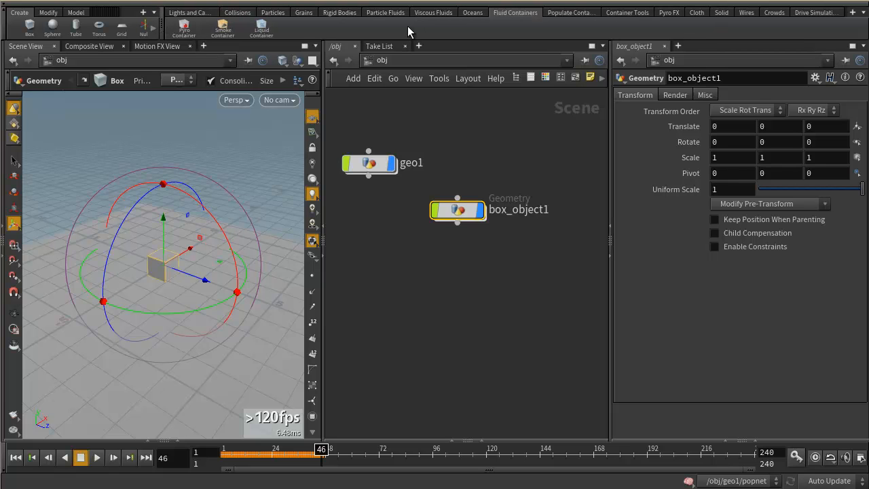
{"action": "left_click", "coordinate": [392, 13]}
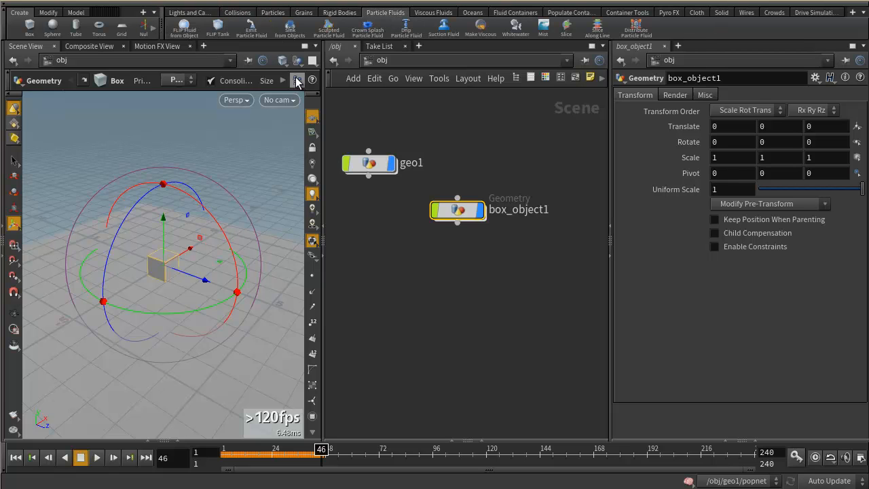
{"action": "left_click", "coordinate": [185, 26]}
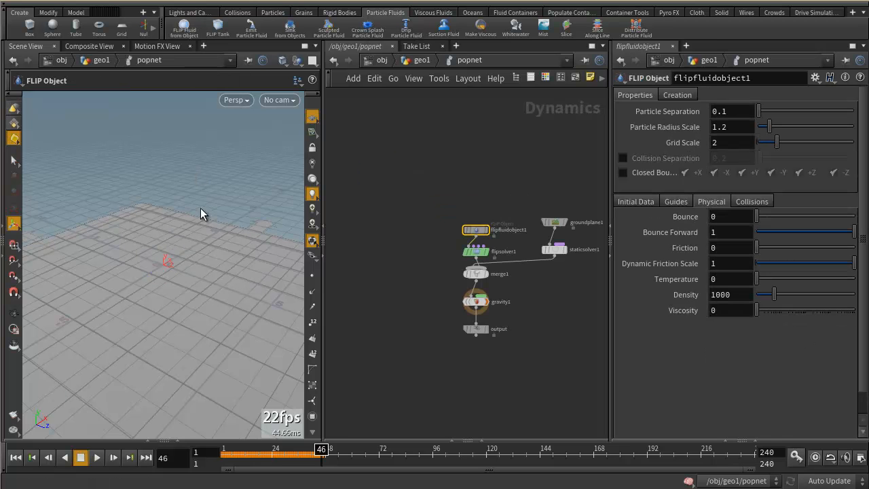
- Automatically lay out the FLIP, ground plane, merge and gravity nodes in popnet
{"action": "middle_click_drag", "start_coordinate": [541, 322], "coordinate": [489, 313]}
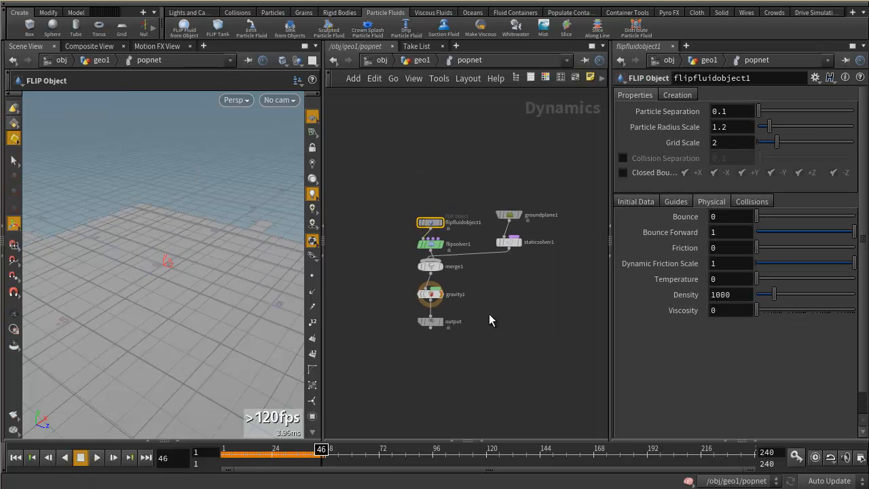
{"action": "scroll", "coordinate": [499, 298], "scroll_direction": "up", "scroll_amount": 2}
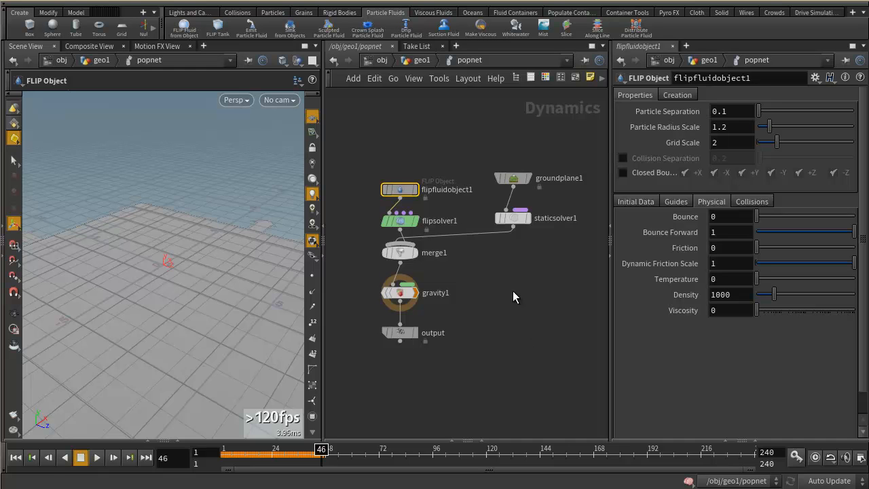
{"action": "key", "text": "l"}
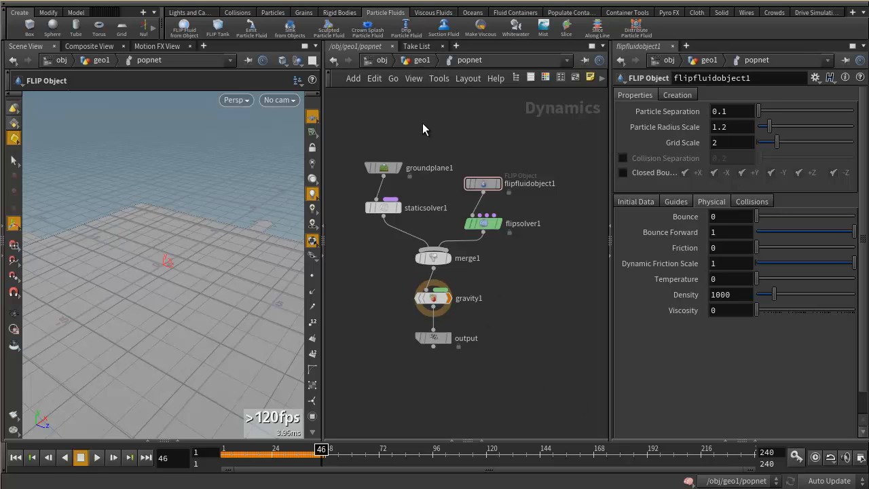
- Examine the box and fluid objects at scene level and the FLIP node network inside geo1's popnet
{"action": "scroll", "coordinate": [495, 285], "scroll_direction": "down", "scroll_amount": 5}
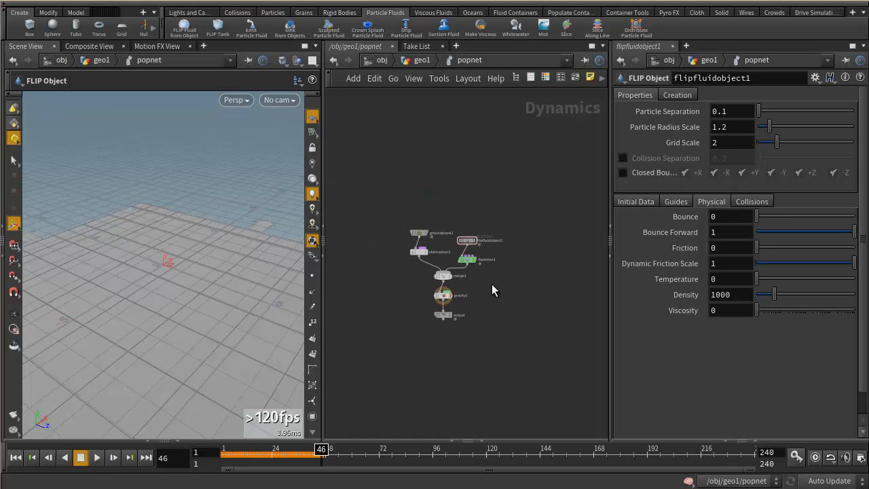
{"action": "left_click", "coordinate": [383, 61]}
{"action": "middle_click_drag", "start_coordinate": [482, 255], "coordinate": [538, 344]}
{"action": "scroll", "coordinate": [473, 298], "scroll_direction": "down", "scroll_amount": 2}
{"action": "middle_click_drag", "start_coordinate": [408, 291], "coordinate": [496, 296]}
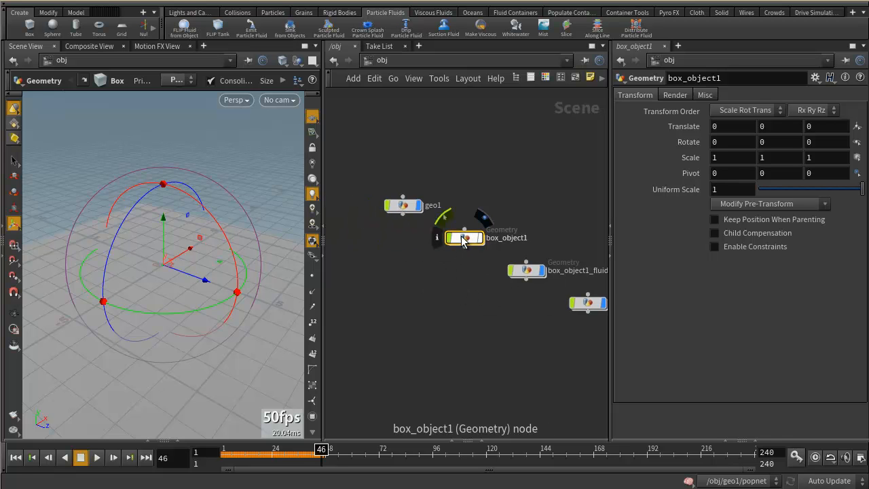
{"action": "double_click", "coordinate": [403, 205]}
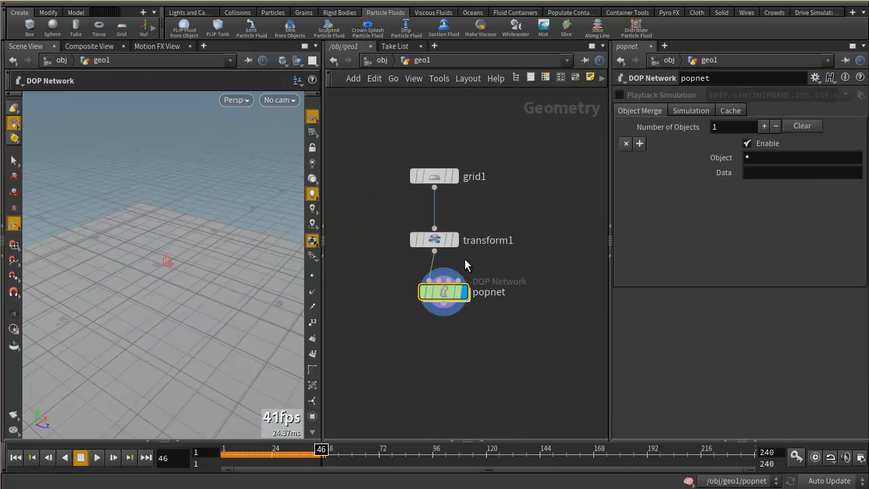
{"action": "double_click", "coordinate": [444, 295]}
{"action": "key", "text": "h"}
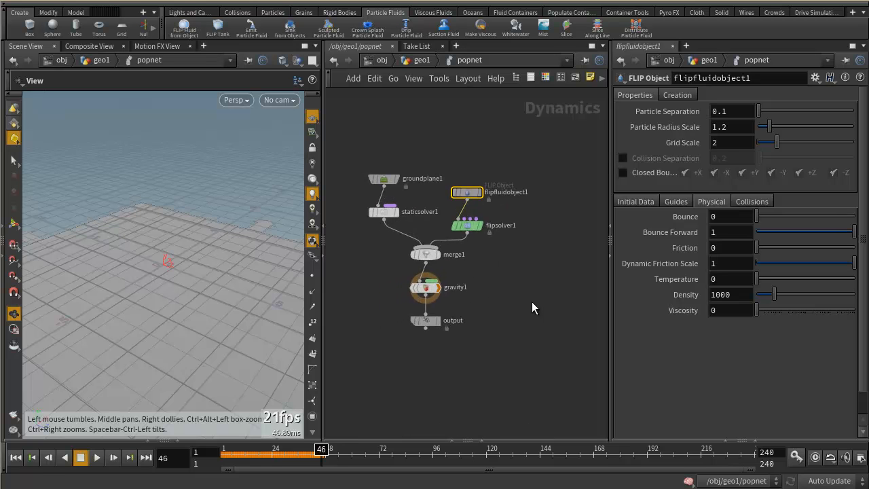
- Inspect the geometry inside box_object1 and automatically lay out the object nodes at scene level
{"action": "left_click", "coordinate": [421, 63]}
{"action": "left_click", "coordinate": [382, 61]}
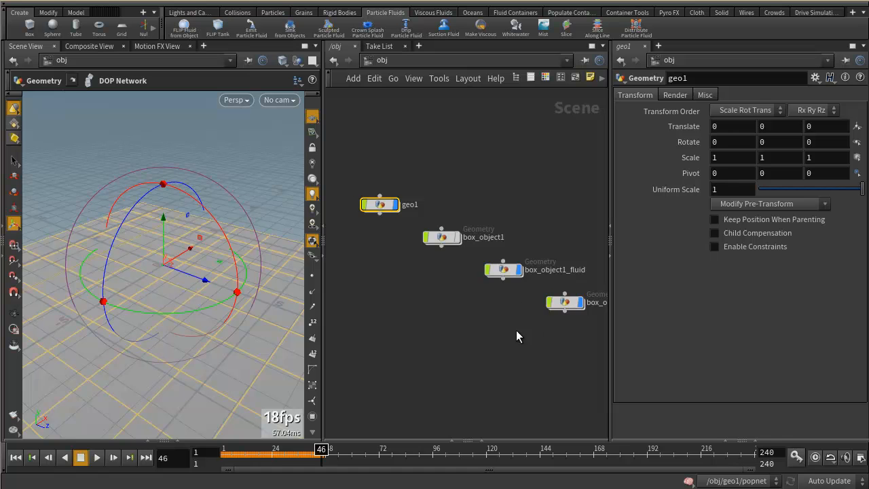
{"action": "double_click", "coordinate": [424, 237]}
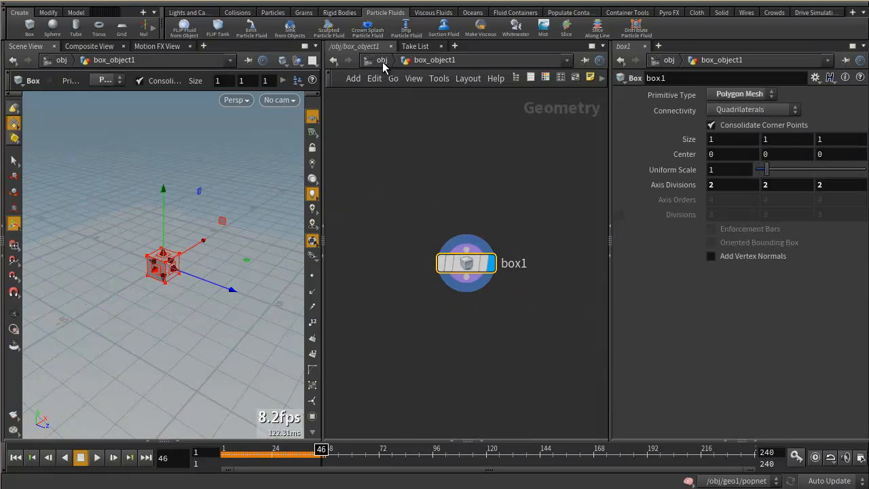
{"action": "left_click", "coordinate": [382, 61]}
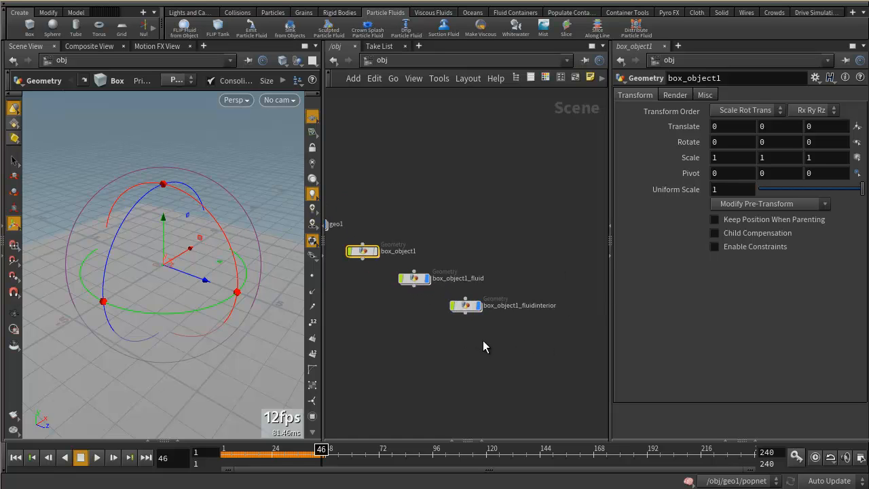
{"action": "key", "text": "l"}
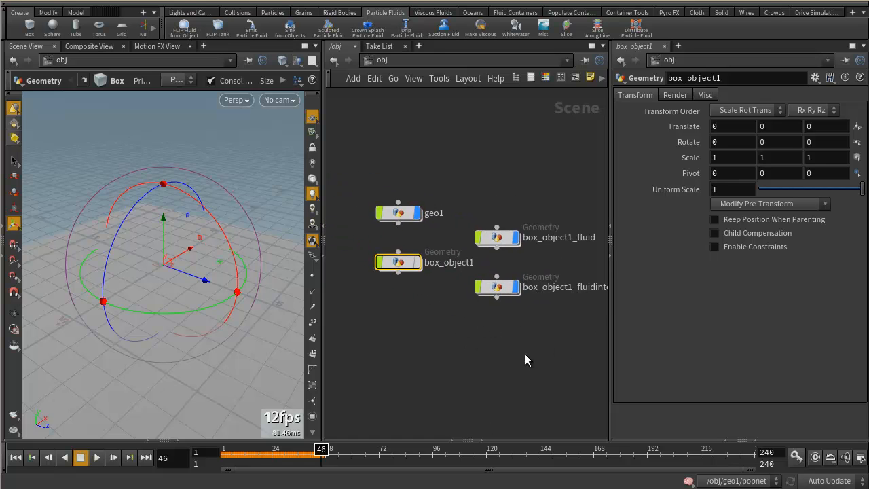
- Reopen the popnet network inside geo1 and view its FLIP fluid nodes up close
{"action": "left_click", "coordinate": [399, 214]}
{"action": "double_click", "coordinate": [399, 215]}
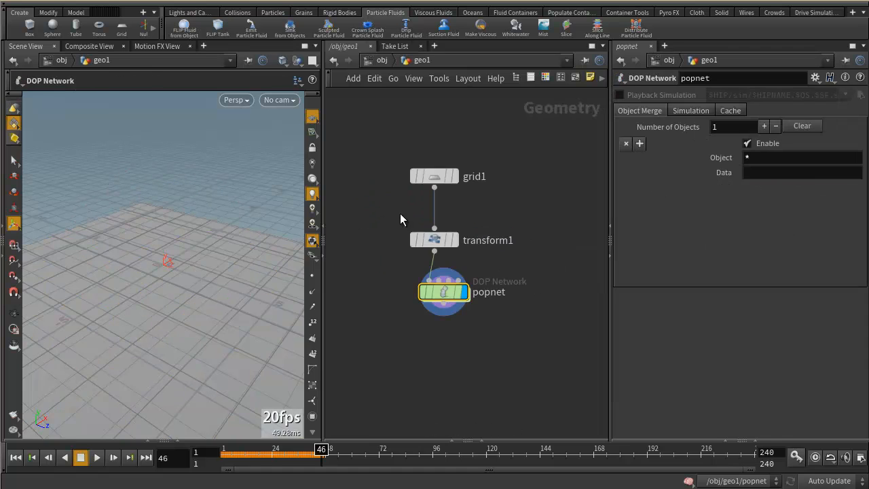
{"action": "double_click", "coordinate": [445, 292]}
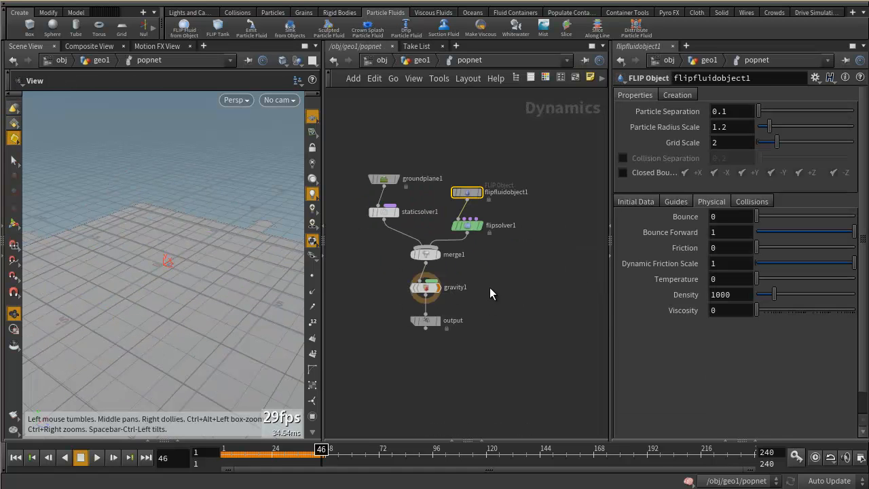
{"action": "scroll", "coordinate": [503, 283], "scroll_direction": "up", "scroll_amount": 1}
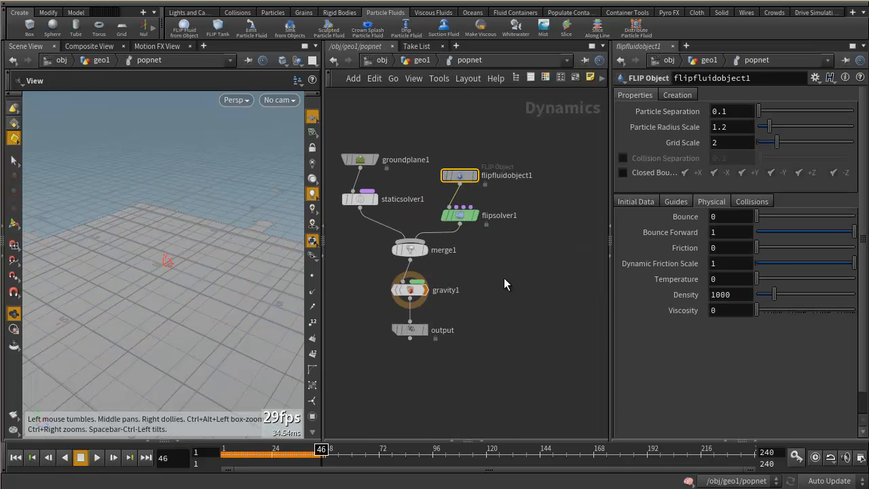
- Return the simulation to the first frame and view the FLIP particles above the ground plane from the side
{"action": "middle_click_drag", "start_coordinate": [497, 275], "coordinate": [525, 290]}
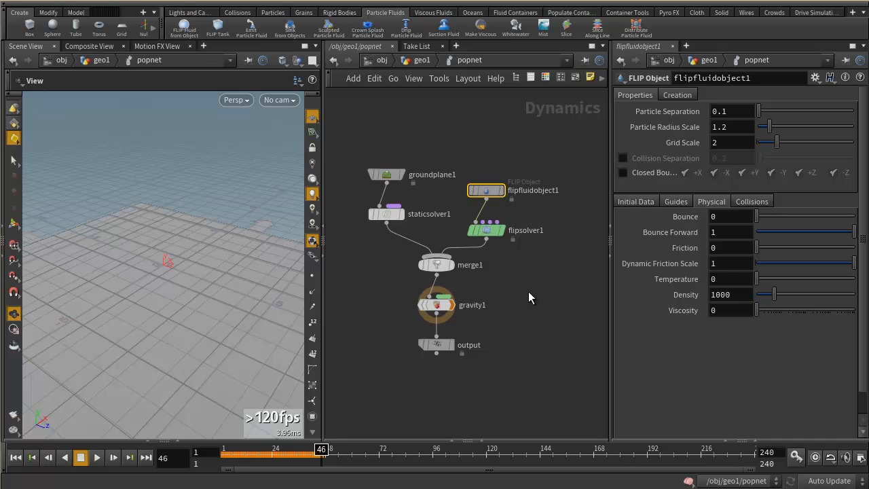
{"action": "scroll", "coordinate": [530, 291], "scroll_direction": "down", "scroll_amount": 2}
{"action": "scroll", "coordinate": [533, 291], "scroll_direction": "up", "scroll_amount": 2}
{"action": "middle_click_drag", "start_coordinate": [532, 292], "coordinate": [555, 341]}
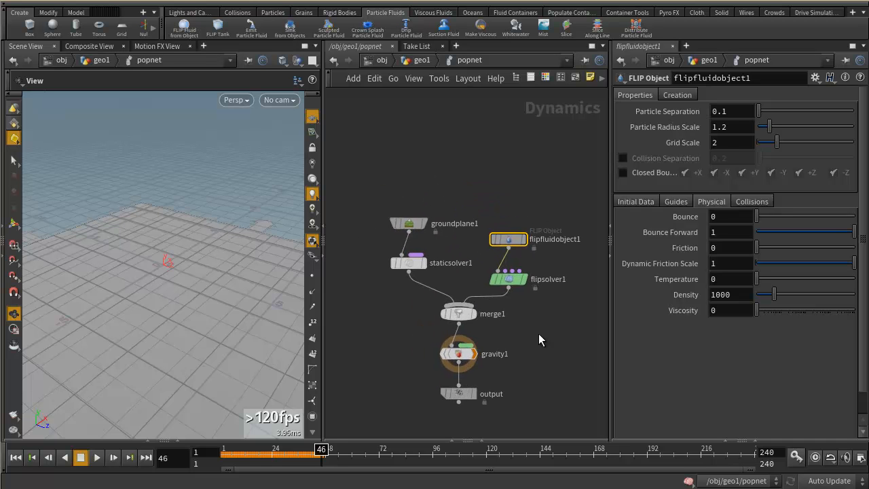
{"action": "left_click", "coordinate": [16, 458]}
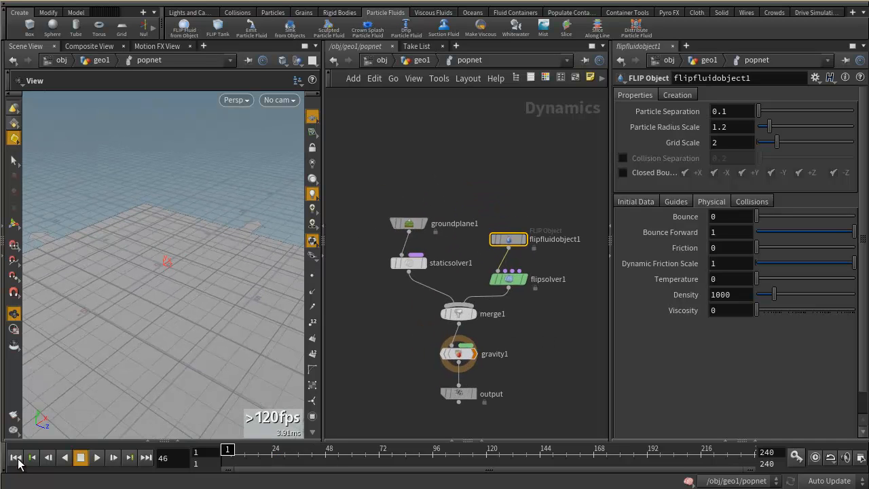
{"action": "scroll", "coordinate": [163, 342], "scroll_direction": "up", "scroll_amount": 4}
{"action": "left_click_drag", "start_coordinate": [164, 343], "coordinate": [227, 328]}
{"action": "scroll", "coordinate": [178, 310], "scroll_direction": "down", "scroll_amount": 3}
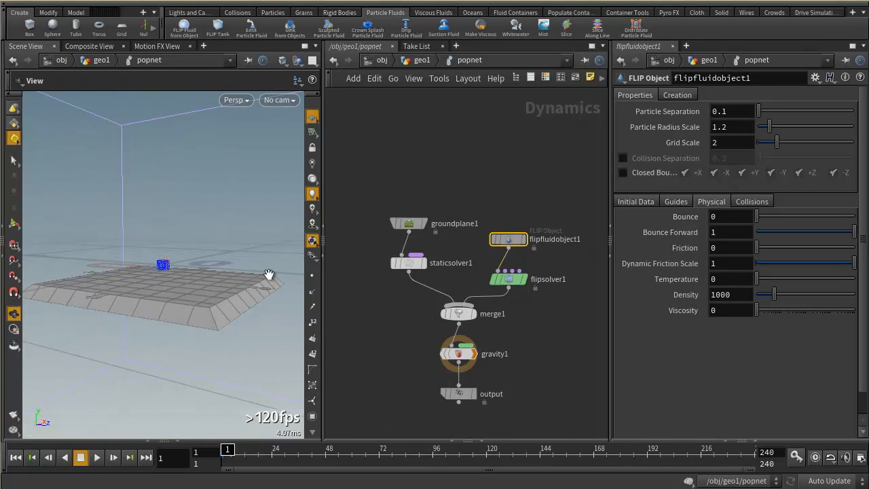
- Play the FLIP simulation to frame 24, inspect the splash on the ground plane, and return to the first frame
{"action": "mouse_move", "coordinate": [513, 242]}
{"action": "left_click", "coordinate": [97, 458]}
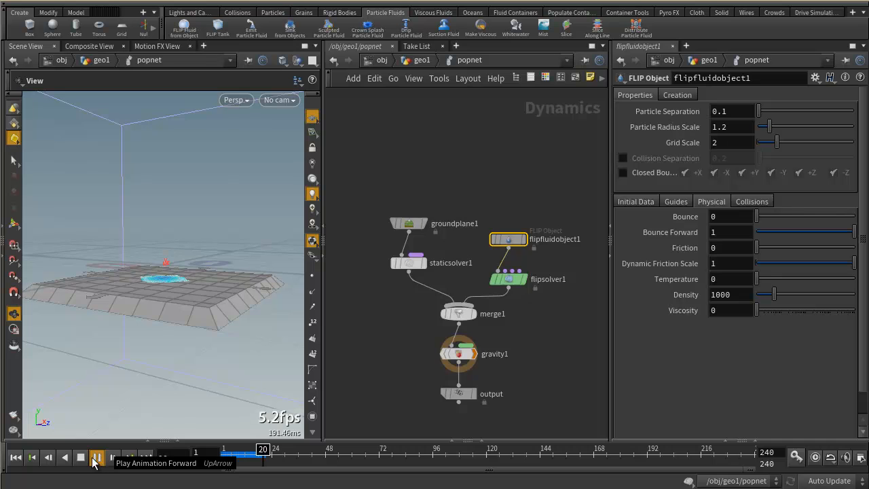
{"action": "left_click", "coordinate": [97, 457]}
{"action": "left_click_drag", "start_coordinate": [285, 340], "coordinate": [177, 335]}
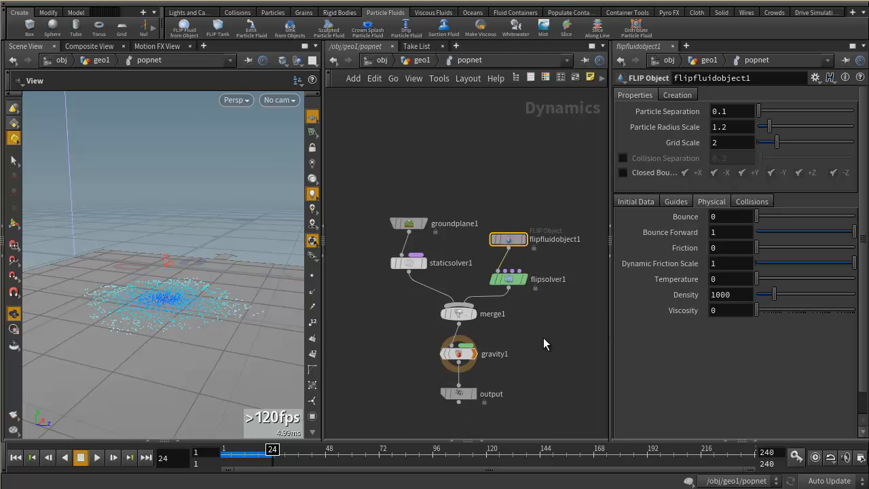
{"action": "middle_click_drag", "start_coordinate": [543, 343], "coordinate": [528, 311]}
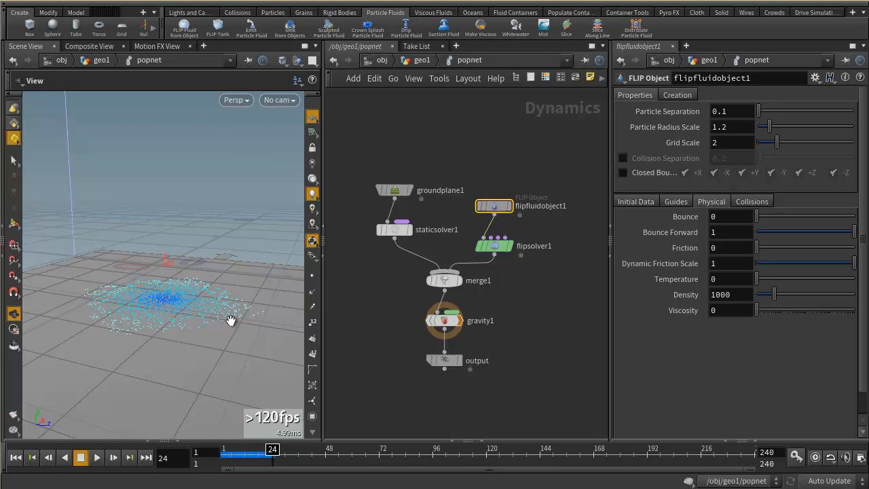
{"action": "left_click", "coordinate": [17, 458]}
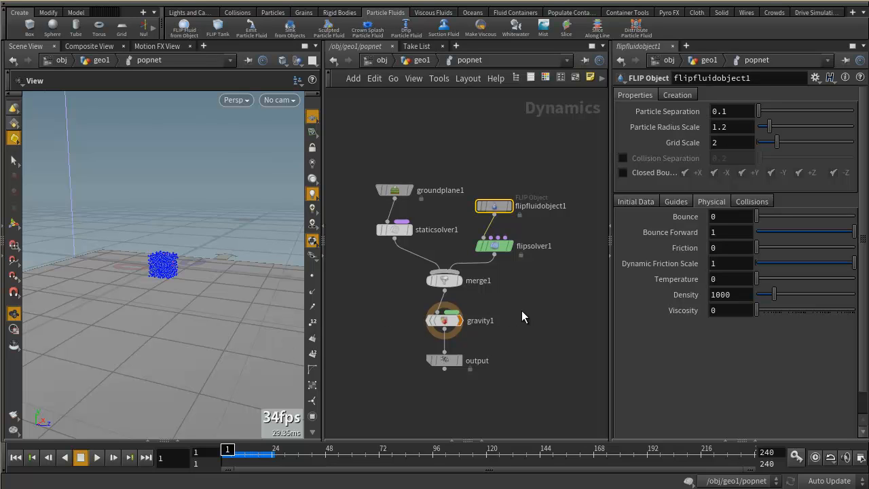
- Move flipfluidobject1 farther above flipsolver1 to make room in the network
{"action": "middle_click_drag", "start_coordinate": [520, 296], "coordinate": [480, 282]}
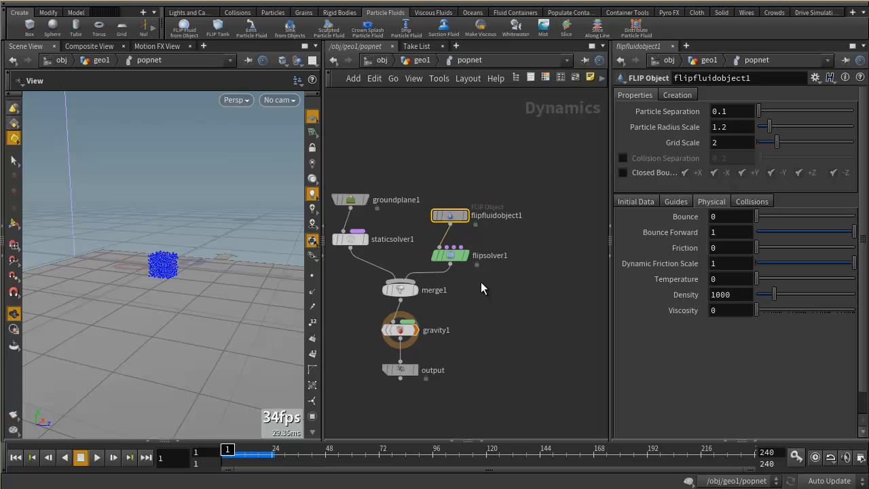
{"action": "key", "text": "Tab"}
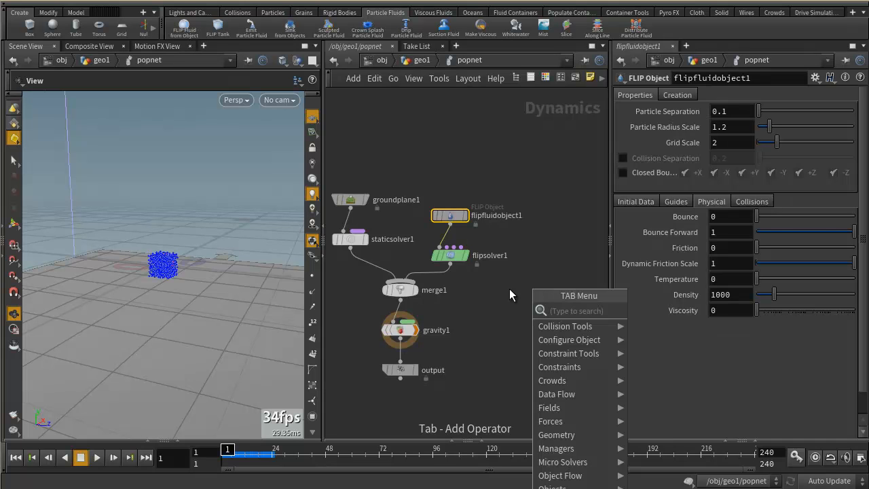
{"action": "mouse_move", "coordinate": [445, 217]}
{"action": "left_click_drag", "start_coordinate": [446, 216], "coordinate": [445, 148]}
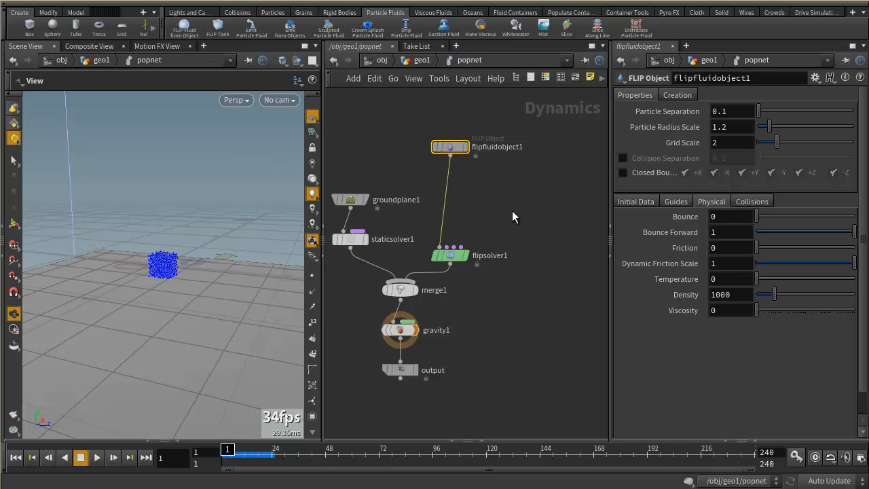
- Add a POP Force node to the popnet network beside flipfluidobject1
{"action": "middle_click_drag", "start_coordinate": [512, 206], "coordinate": [512, 215]}
{"action": "key", "text": "Tab"}
{"action": "type", "text": "pop"}
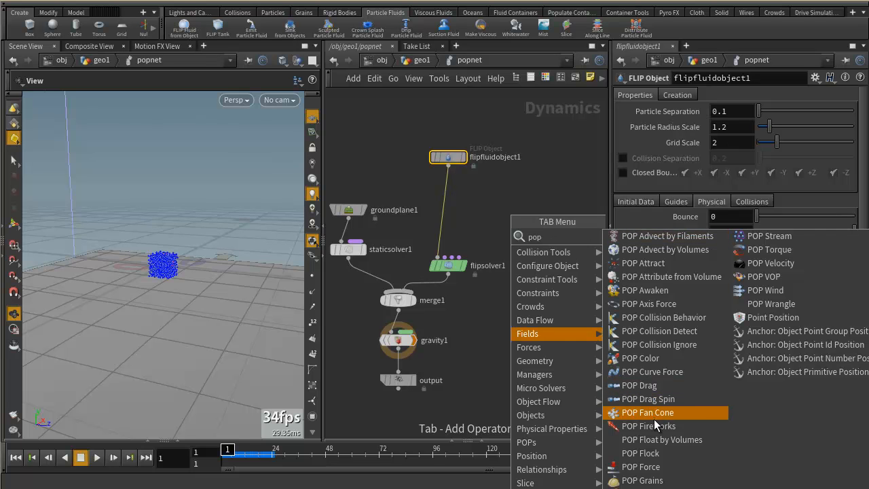
{"action": "left_click", "coordinate": [651, 467]}
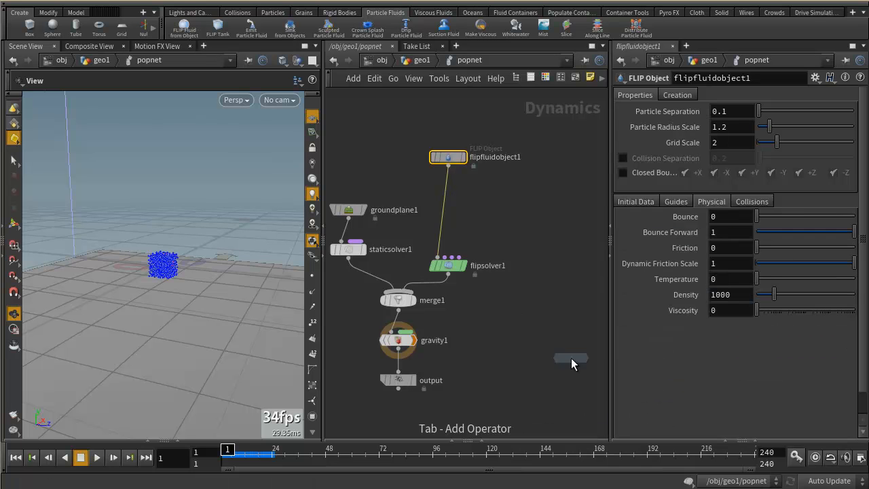
{"action": "left_click", "coordinate": [521, 191]}
{"action": "scroll", "coordinate": [545, 205], "scroll_direction": "up", "scroll_amount": 2}
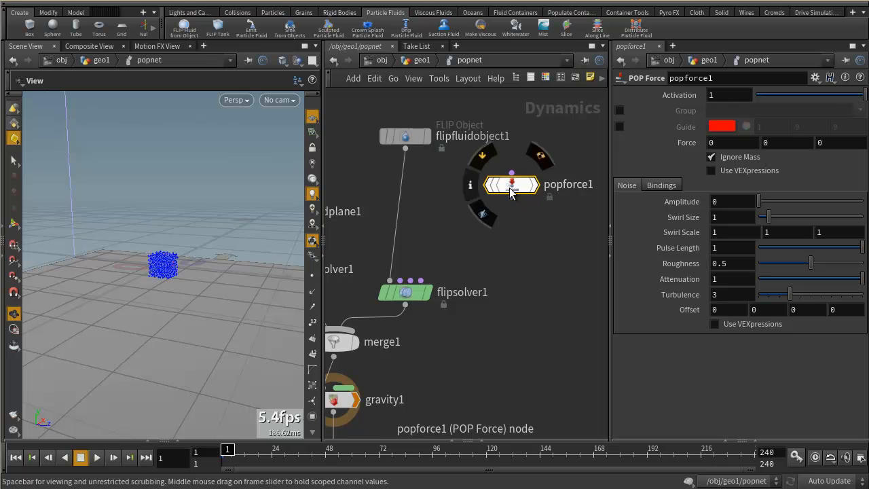
- Connect the output of popforce1 to the last input of flipsolver1
{"action": "left_click_drag", "start_coordinate": [511, 193], "coordinate": [520, 205]}
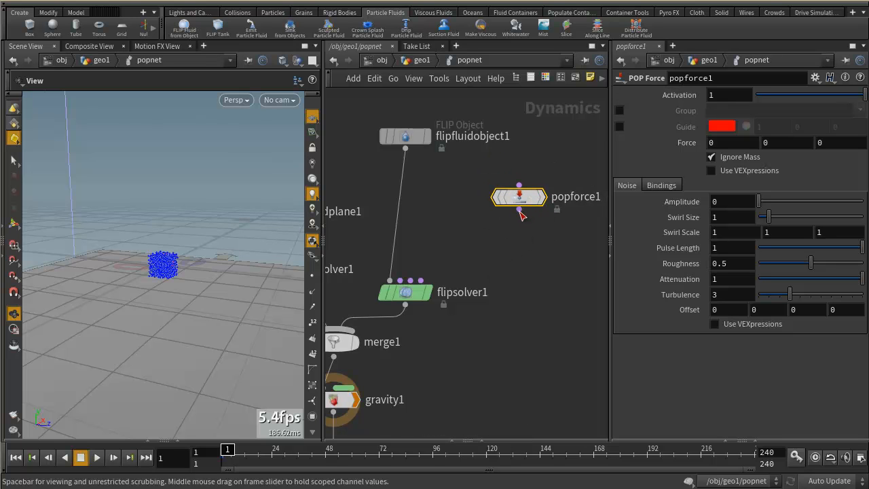
{"action": "left_click", "coordinate": [519, 210]}
{"action": "left_click", "coordinate": [432, 283]}
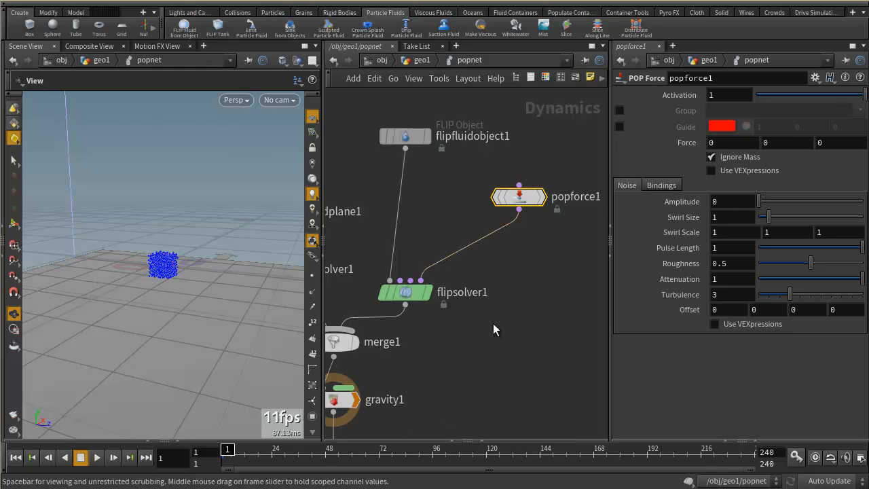
- Set the Y component of popforce1's Force to 20
{"action": "middle_click_drag", "start_coordinate": [492, 323], "coordinate": [534, 305]}
{"action": "left_click", "coordinate": [455, 282]}
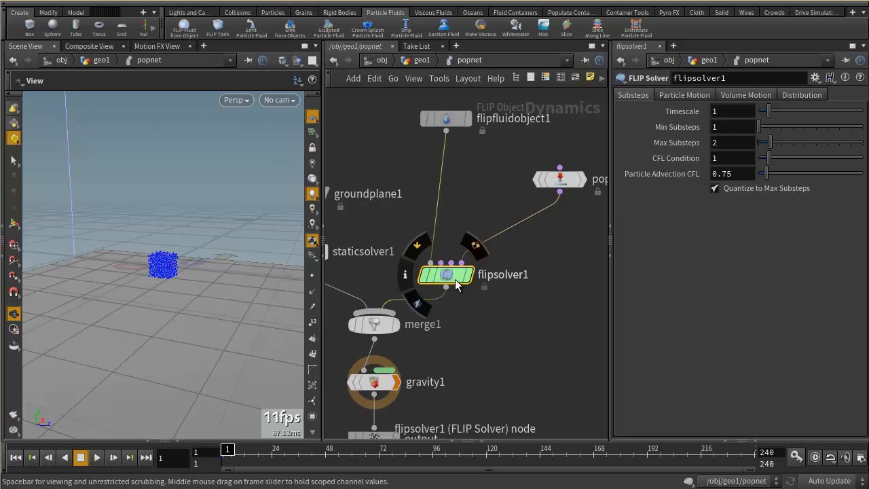
{"action": "left_click", "coordinate": [559, 179]}
{"action": "scroll", "coordinate": [562, 248], "scroll_direction": "down", "scroll_amount": 2}
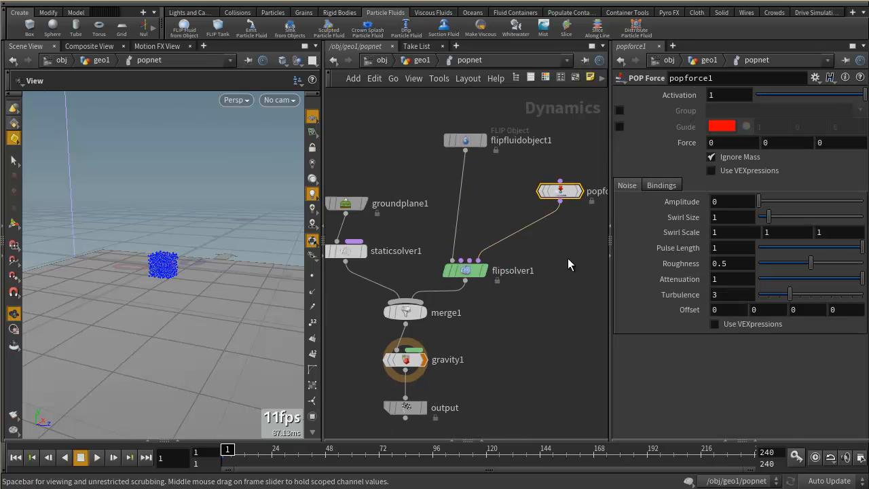
{"action": "scroll", "coordinate": [548, 248], "scroll_direction": "down", "scroll_amount": 2}
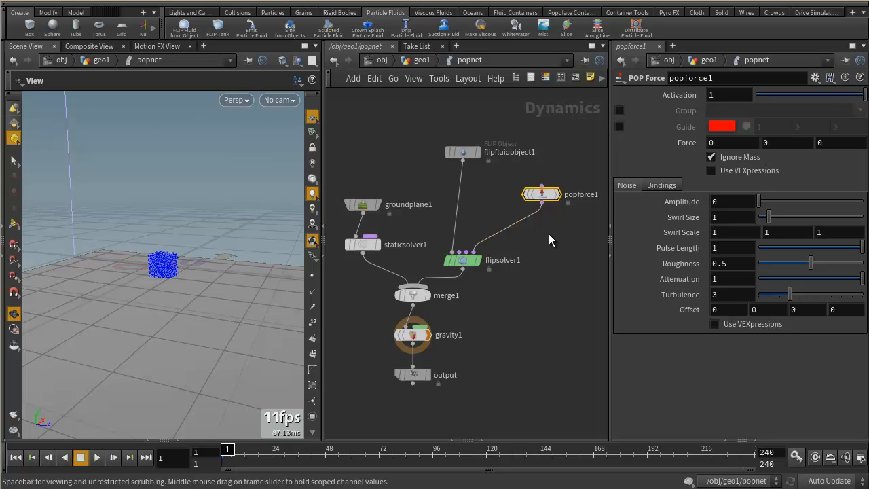
{"action": "mouse_move", "coordinate": [543, 196]}
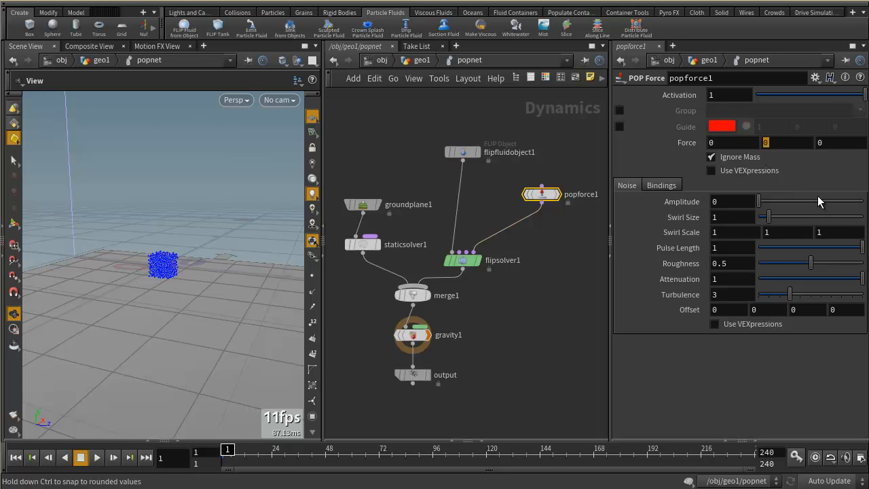
{"action": "type", "text": "20"}
{"action": "key", "text": "Return"}
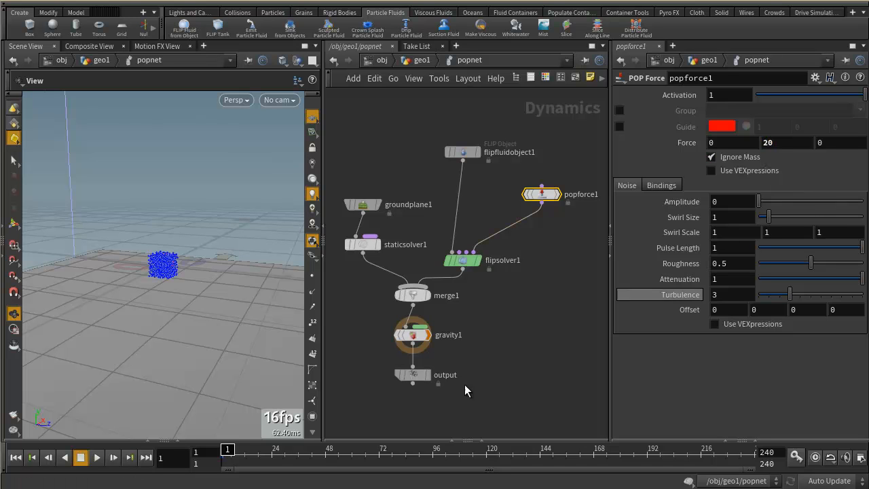
- Play the simulation with the upward force to frame 27 and review the node network
{"action": "left_click", "coordinate": [94, 458]}
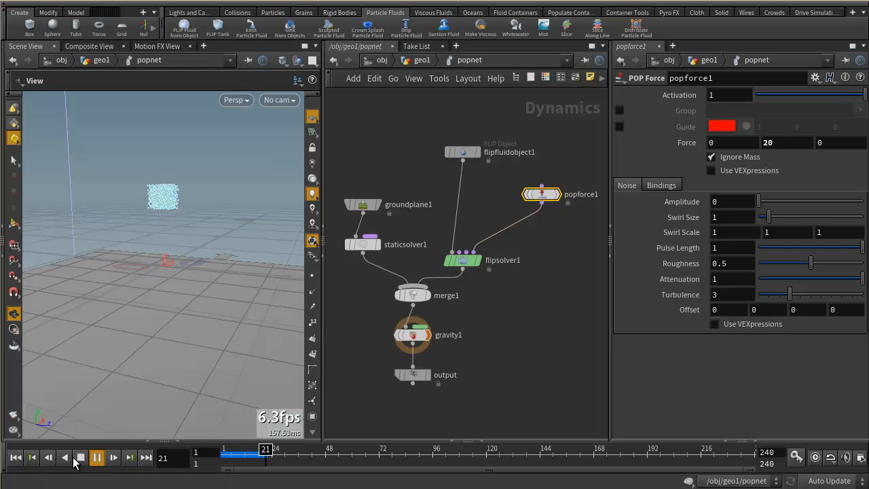
{"action": "left_click", "coordinate": [95, 457]}
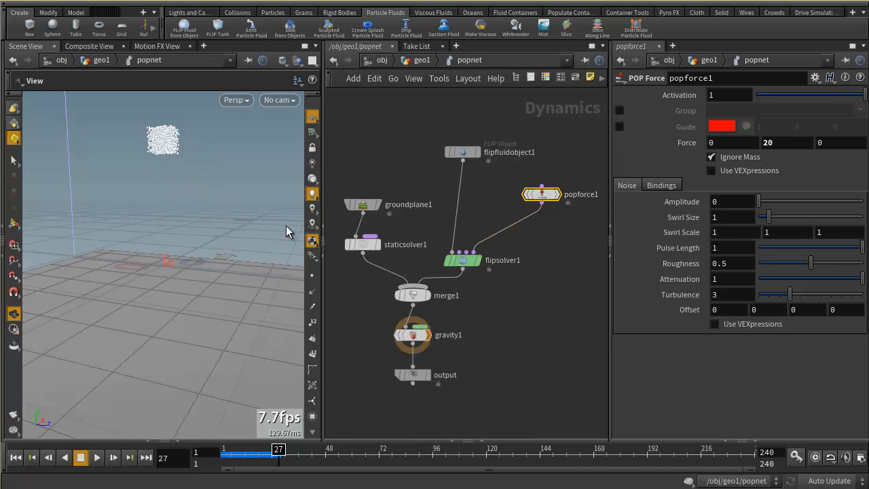
{"action": "middle_click_drag", "start_coordinate": [525, 258], "coordinate": [542, 272]}
{"action": "scroll", "coordinate": [541, 273], "scroll_direction": "down", "scroll_amount": 3}
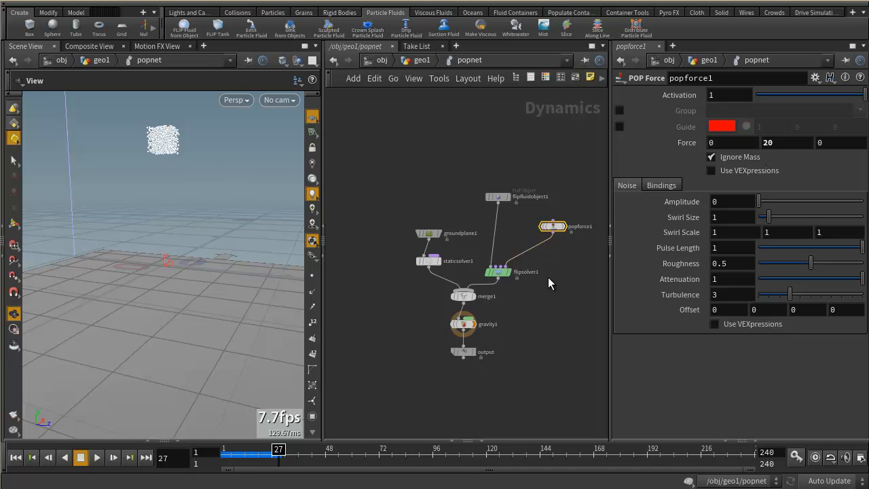
{"action": "middle_click_drag", "start_coordinate": [548, 271], "coordinate": [531, 288]}
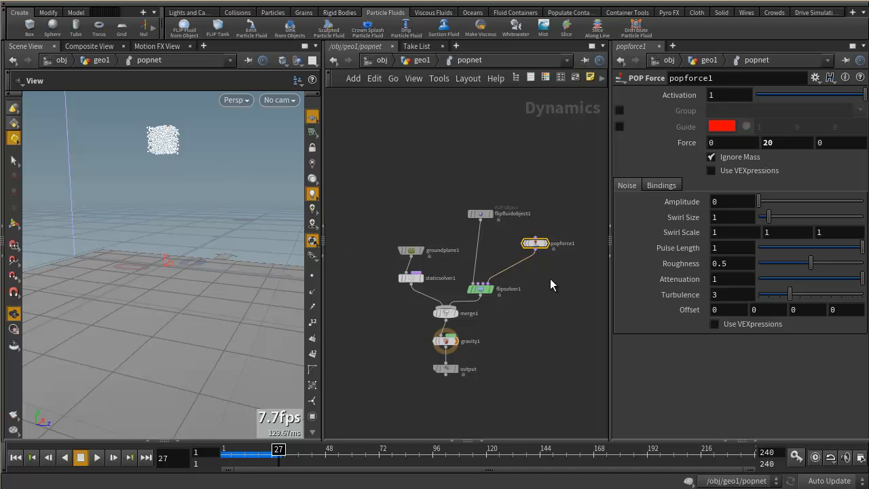
- Add a POP Wind node to the network below popforce1
{"action": "mouse_move", "coordinate": [481, 291]}
{"action": "scroll", "coordinate": [550, 260], "scroll_direction": "up", "scroll_amount": 3}
{"action": "key", "text": "Tab"}
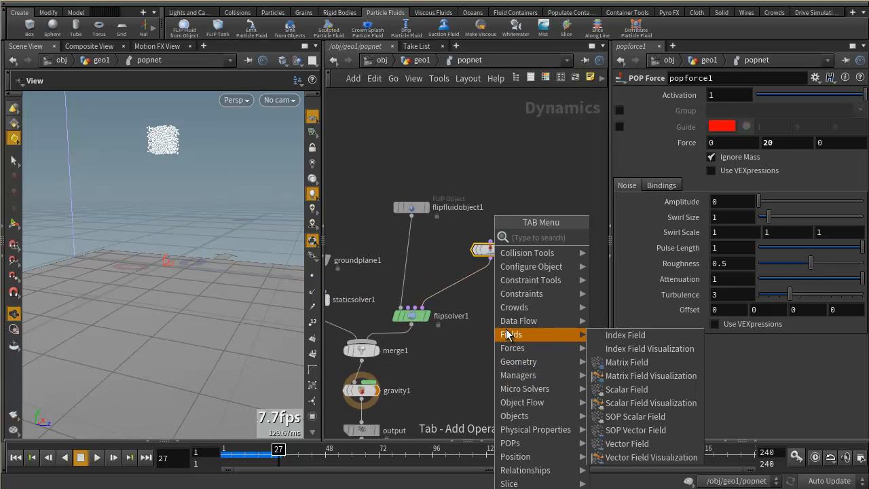
{"action": "type", "text": "pop"}
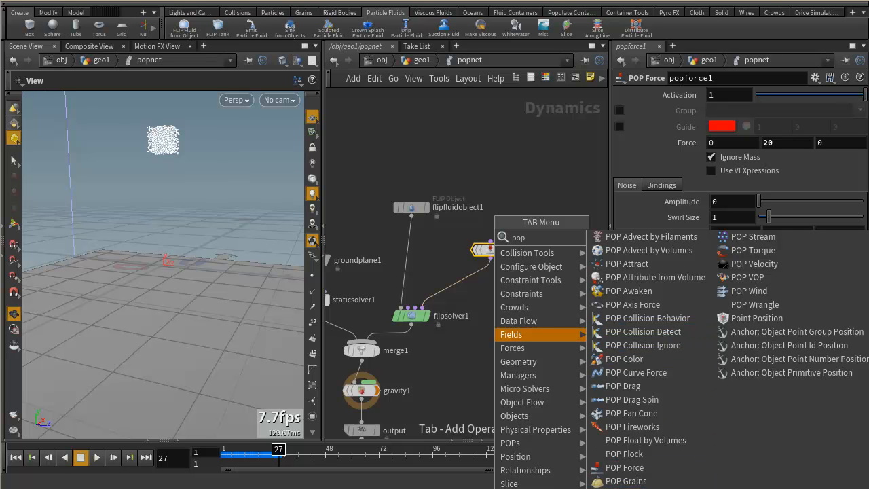
{"action": "left_click", "coordinate": [749, 291]}
{"action": "left_click", "coordinate": [540, 285]}
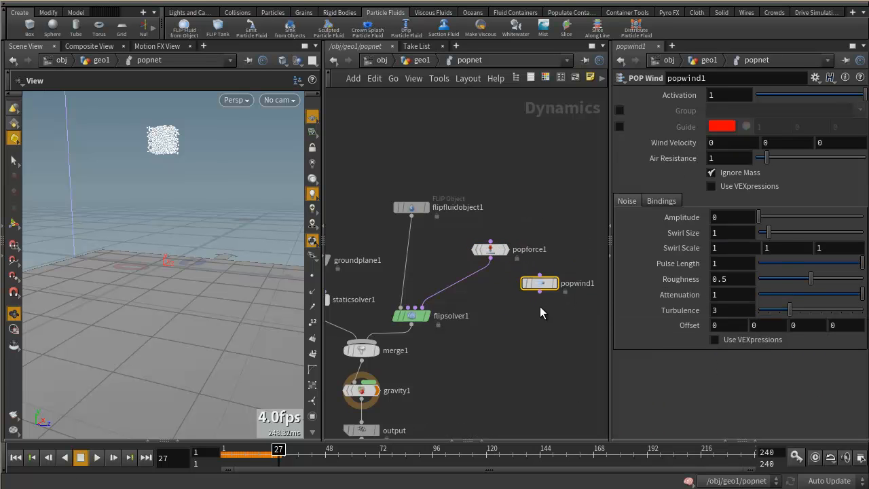
- Insert popwind1 into the connection between popforce1 and flipsolver1, and bypass popforce1
{"action": "left_click_drag", "start_coordinate": [496, 250], "coordinate": [511, 215]}
{"action": "left_click_drag", "start_coordinate": [541, 283], "coordinate": [486, 277]}
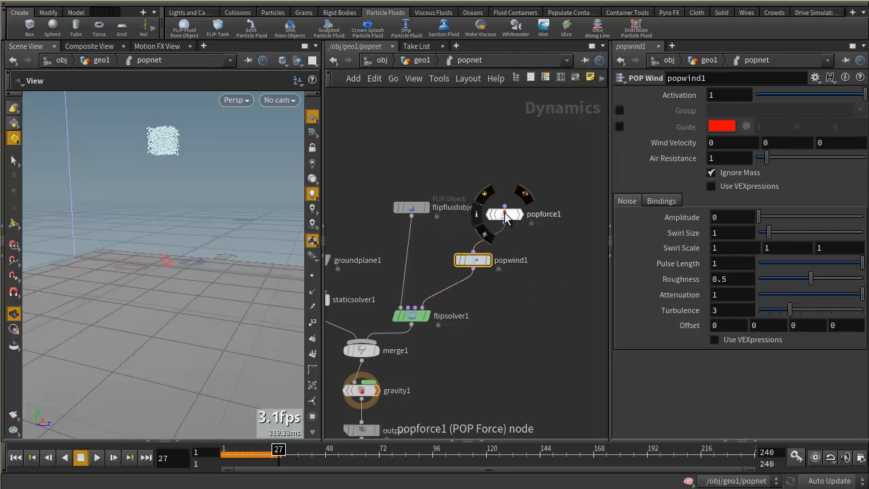
{"action": "left_click", "coordinate": [501, 215]}
{"action": "scroll", "coordinate": [501, 215], "scroll_direction": "up", "scroll_amount": 3}
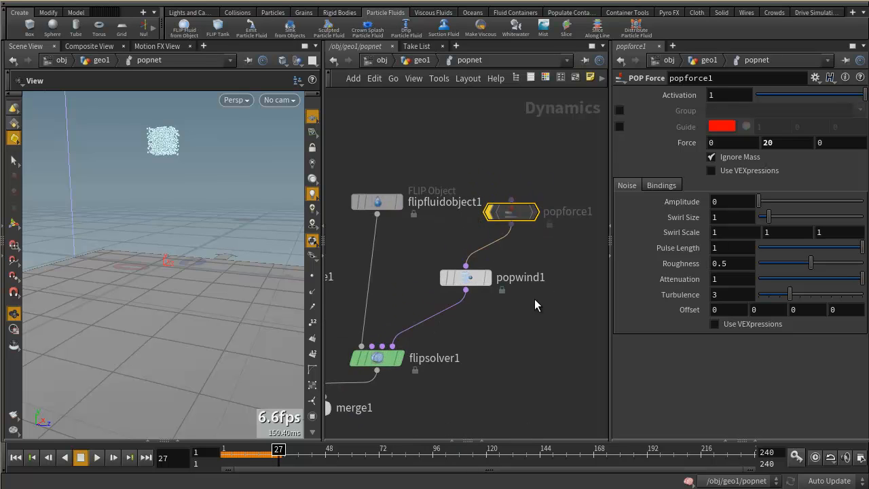
- Set popwind1's X Wind Velocity to 3, with noise Amplitude 2.61 and Swirl Size 3.59
{"action": "left_click", "coordinate": [466, 277]}
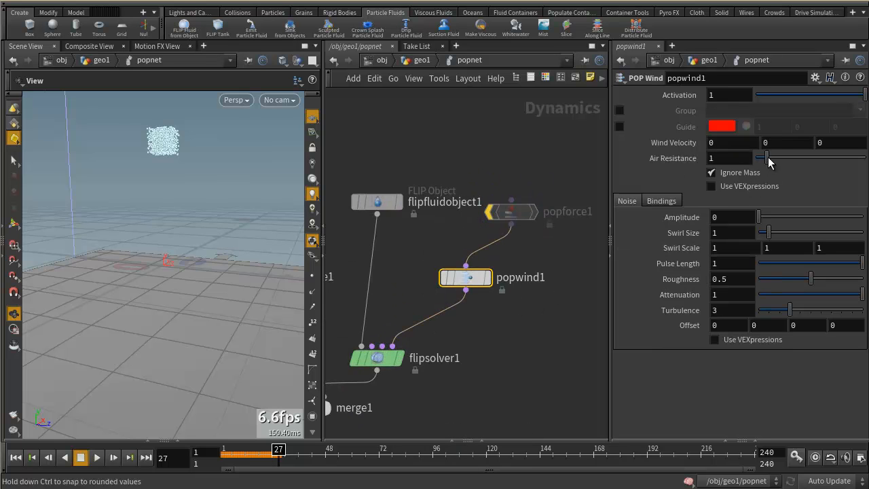
{"action": "left_click", "coordinate": [721, 143]}
{"action": "type", "text": "3"}
{"action": "key", "text": "Return"}
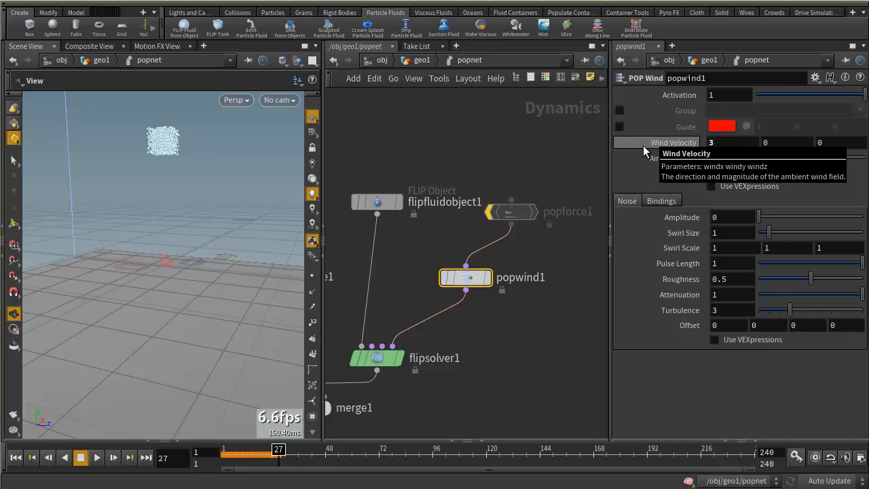
{"action": "left_click_drag", "start_coordinate": [767, 224], "coordinate": [796, 232]}
- Play the simulation from the first frame and inspect how the wind and its noise move the fluid
{"action": "left_click_drag", "start_coordinate": [221, 258], "coordinate": [170, 250]}
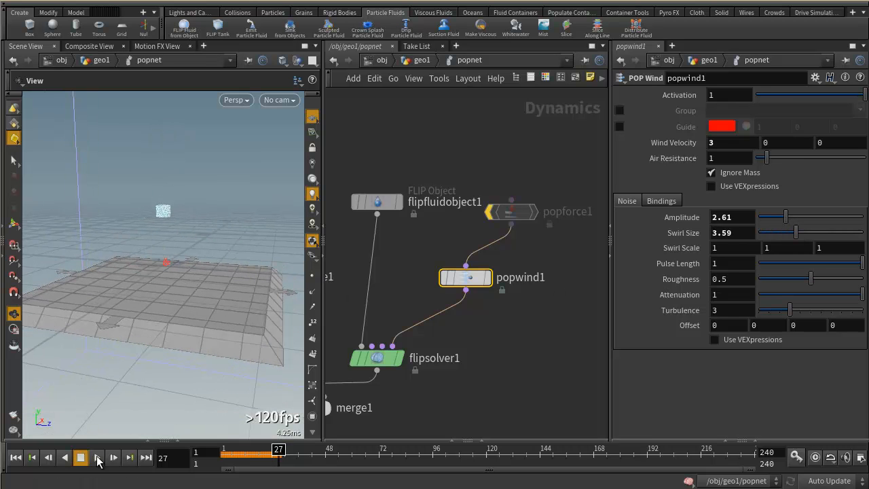
{"action": "left_click", "coordinate": [15, 457]}
{"action": "left_click", "coordinate": [96, 457]}
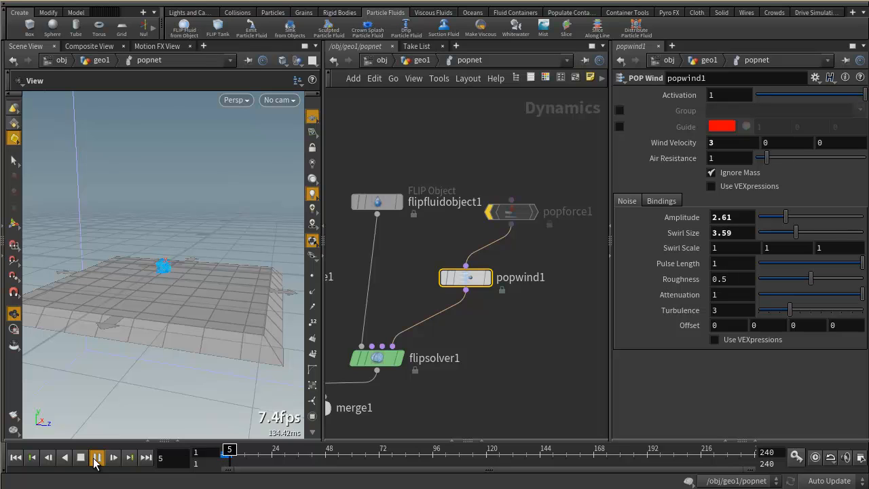
{"action": "left_click_drag", "start_coordinate": [145, 323], "coordinate": [269, 322]}
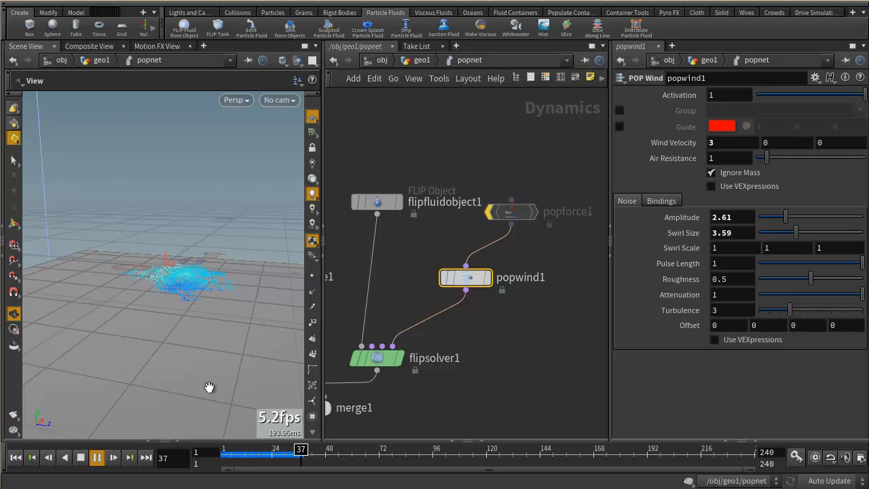
- Stop the simulation, inspect the spread of the fluid particles, and check the popnet node inside geo1
{"action": "left_click", "coordinate": [80, 460]}
{"action": "left_click_drag", "start_coordinate": [224, 272], "coordinate": [203, 287]}
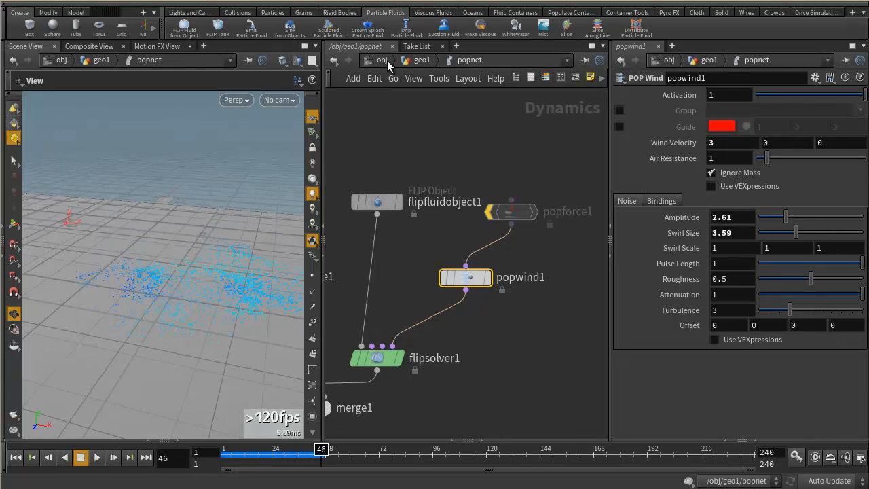
{"action": "left_click", "coordinate": [419, 61]}
{"action": "mouse_move", "coordinate": [428, 301]}
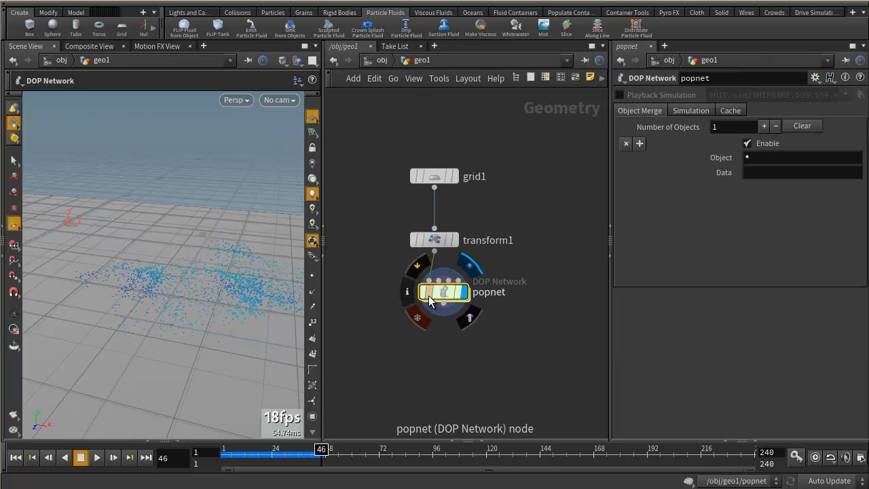
{"action": "double_click", "coordinate": [445, 289]}
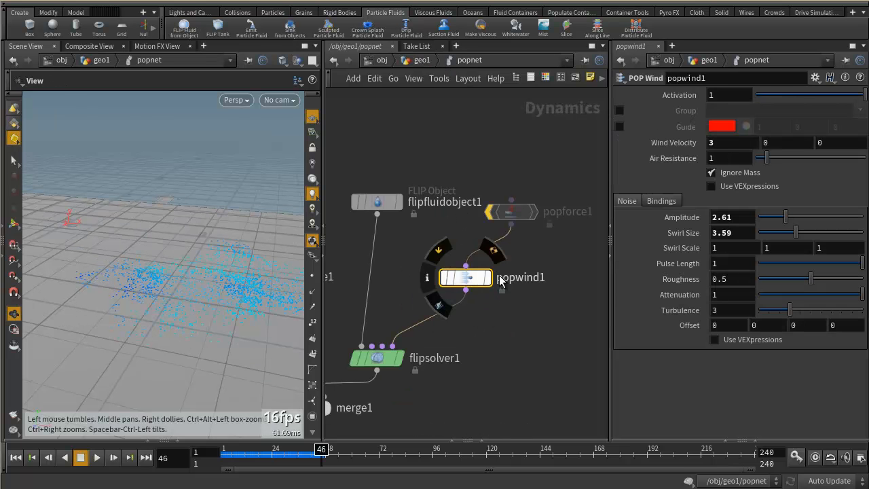
- Open flipfluidobject1's initial data settings and jump to the source object it references
{"action": "left_click", "coordinate": [377, 201]}
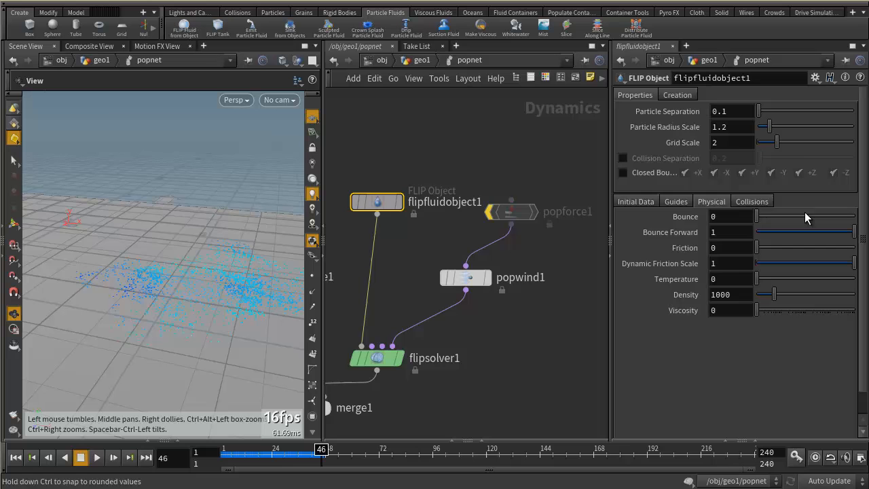
{"action": "left_click", "coordinate": [676, 95]}
{"action": "left_click", "coordinate": [635, 202]}
{"action": "left_click", "coordinate": [838, 249]}
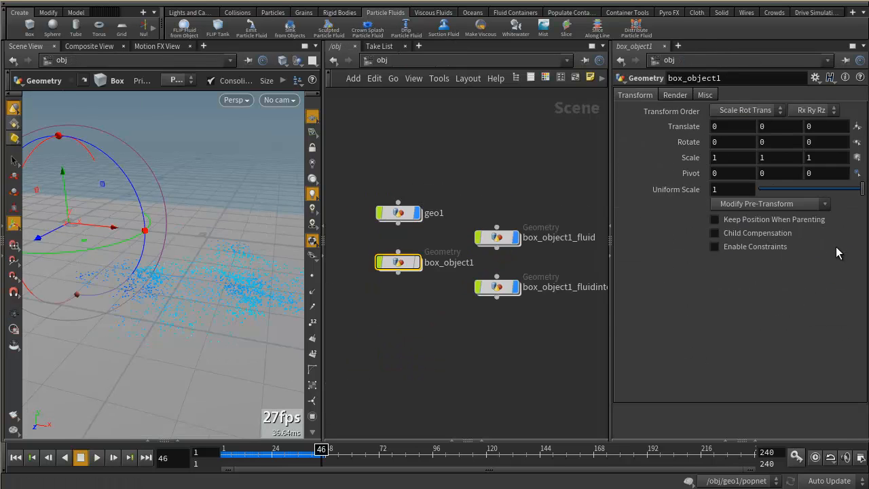
- Hide geo1 at object level and display particlefluidsurface1 inside box_object1_fluid
{"action": "middle_click_drag", "start_coordinate": [520, 319], "coordinate": [489, 322]}
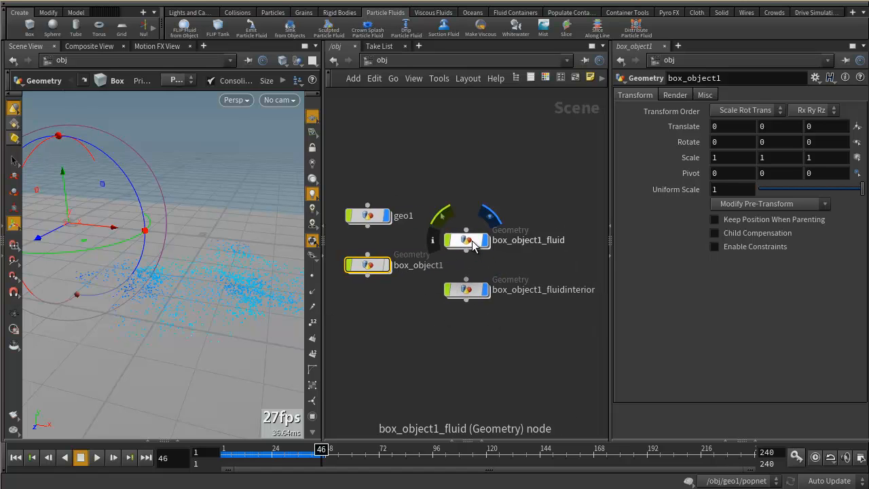
{"action": "left_click", "coordinate": [387, 216]}
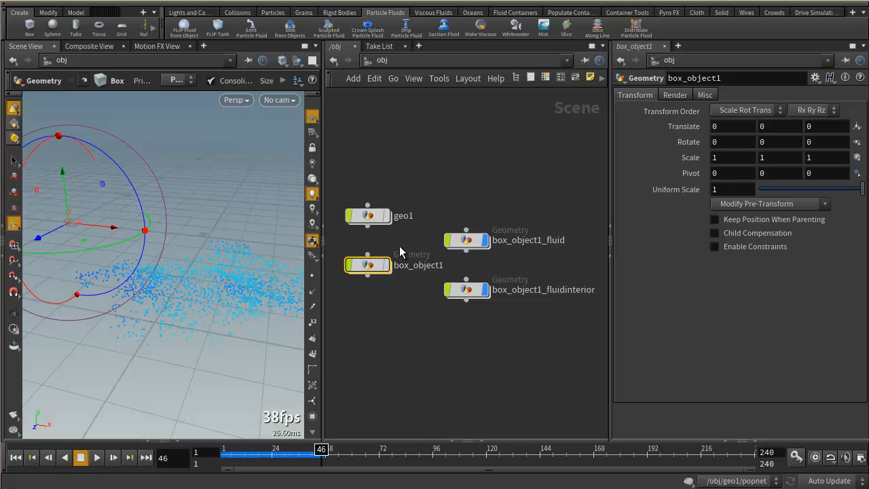
{"action": "double_click", "coordinate": [475, 241]}
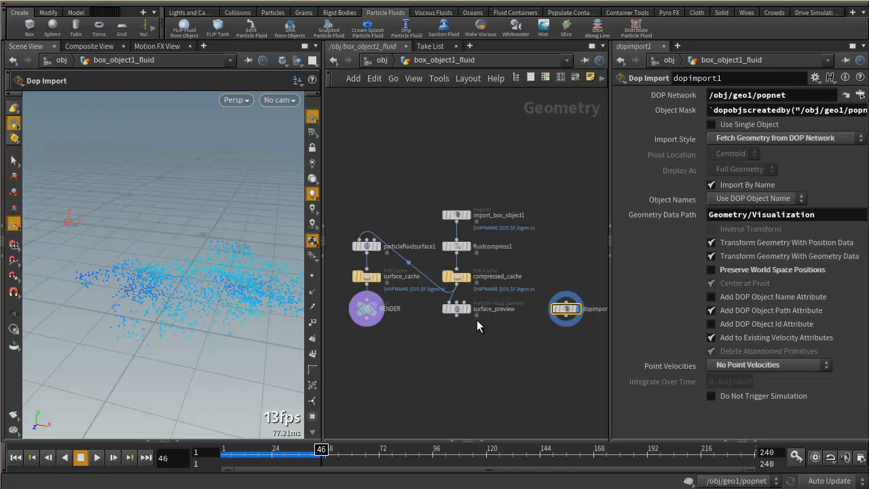
{"action": "middle_click_drag", "start_coordinate": [456, 319], "coordinate": [498, 324]}
{"action": "scroll", "coordinate": [482, 323], "scroll_direction": "up", "scroll_amount": 3}
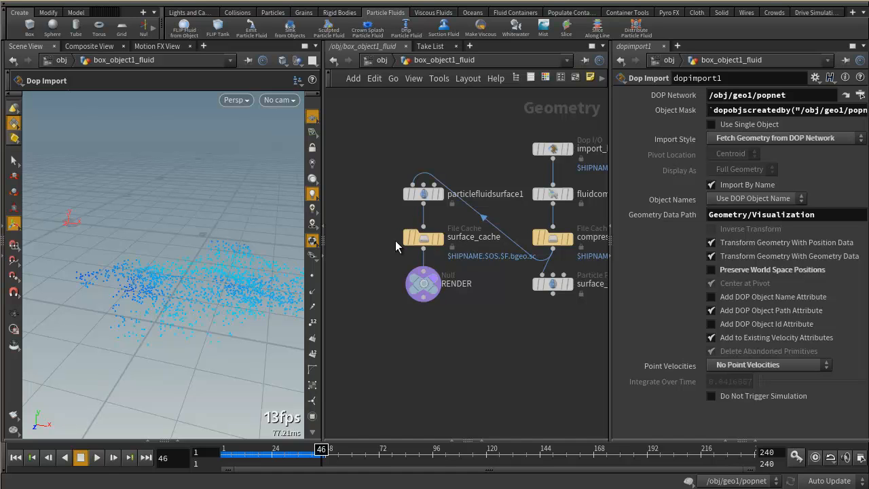
{"action": "left_click", "coordinate": [441, 194]}
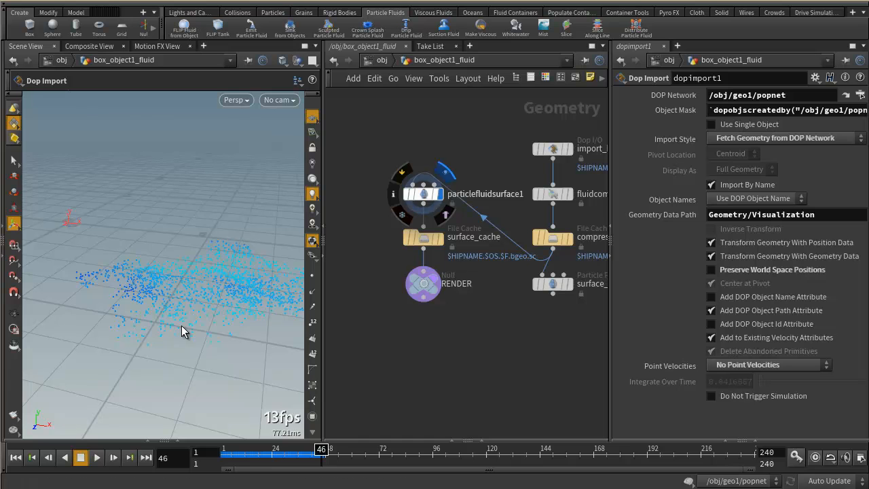
{"action": "left_click_drag", "start_coordinate": [183, 324], "coordinate": [197, 340], "text": "alt"}
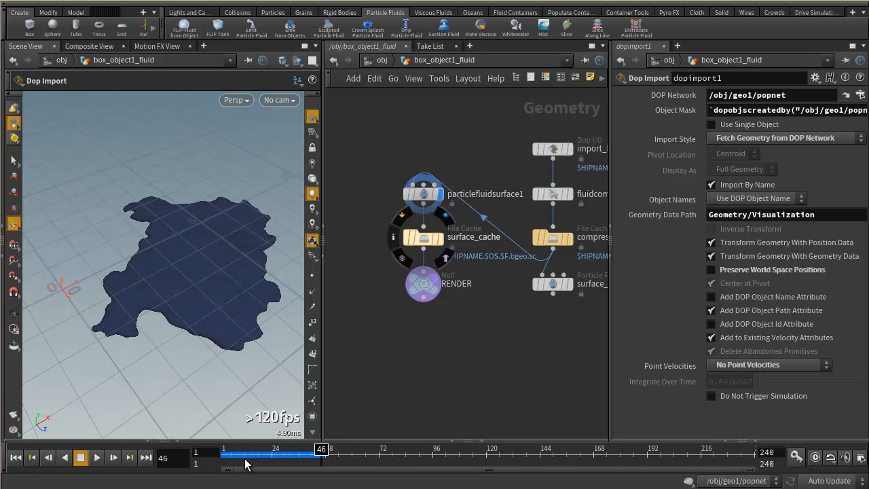
- Play the meshed fluid surface from the first frame, examine its motion from a low side angle, and stop playback
{"action": "left_click", "coordinate": [30, 460]}
{"action": "left_click", "coordinate": [97, 457]}
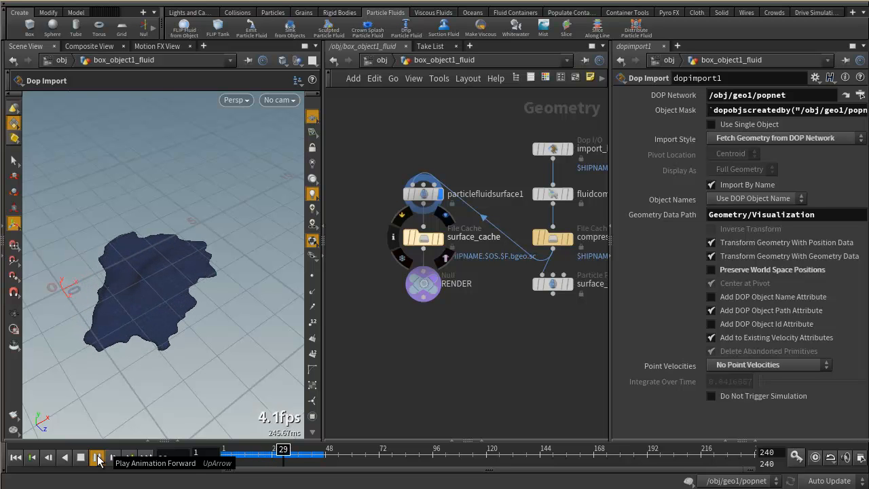
{"action": "left_click_drag", "start_coordinate": [202, 314], "coordinate": [218, 286], "text": "alt"}
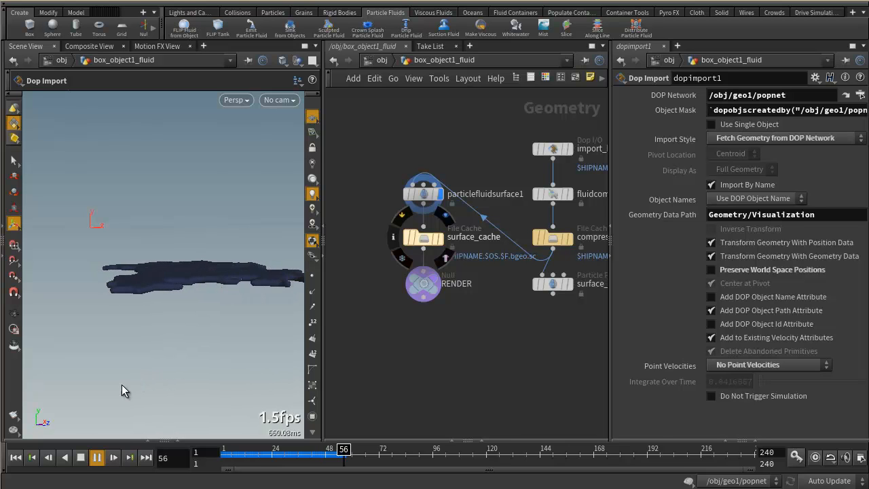
{"action": "left_click", "coordinate": [80, 457]}
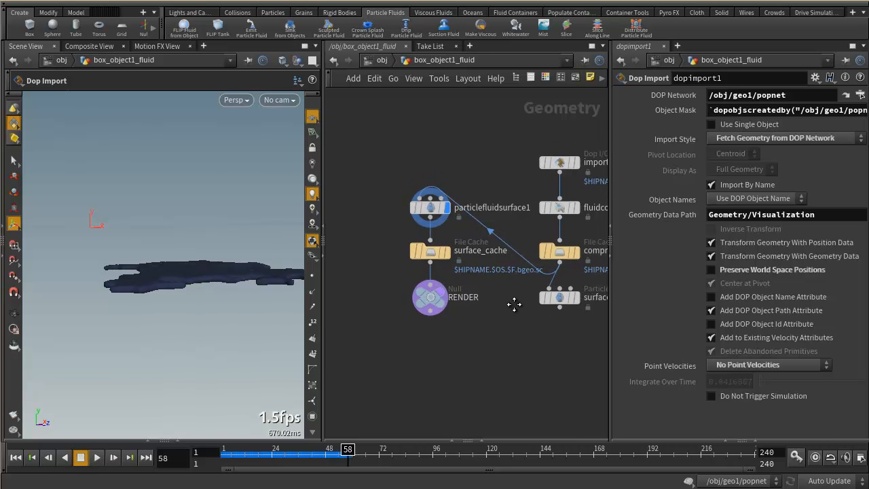
- Return to the object level and inspect the meshed fluid surface of box_object1_fluid from above
{"action": "left_click", "coordinate": [391, 60]}
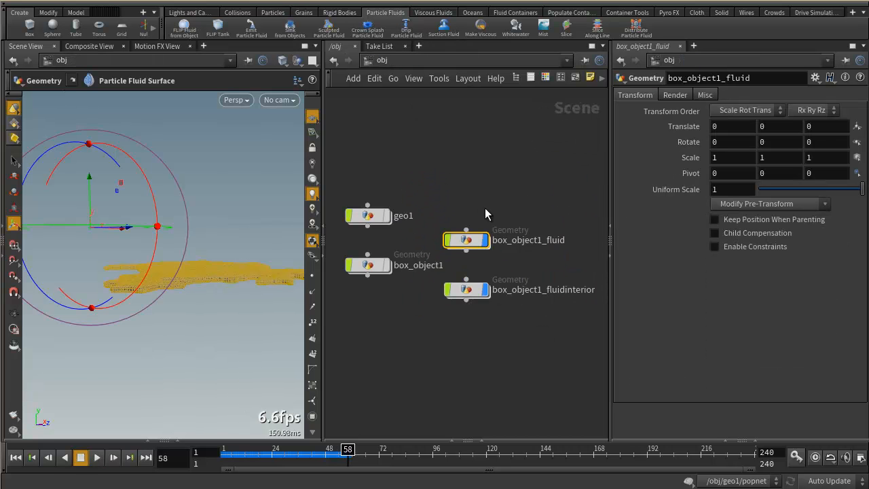
{"action": "key", "text": "Escape"}
{"action": "left_click_drag", "start_coordinate": [207, 231], "coordinate": [164, 317]}
{"action": "right_click_drag", "start_coordinate": [174, 298], "coordinate": [249, 309]}
{"action": "middle_click_drag", "start_coordinate": [198, 365], "coordinate": [213, 297]}
{"action": "left_click_drag", "start_coordinate": [192, 315], "coordinate": [241, 312]}
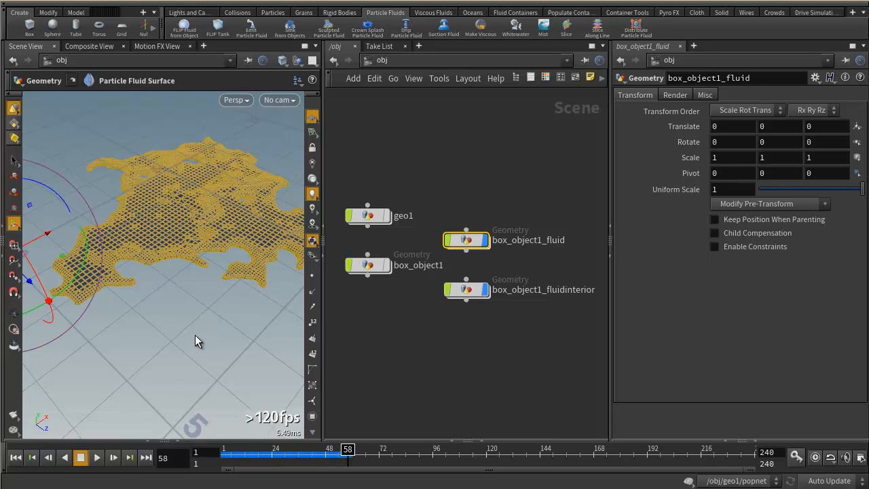